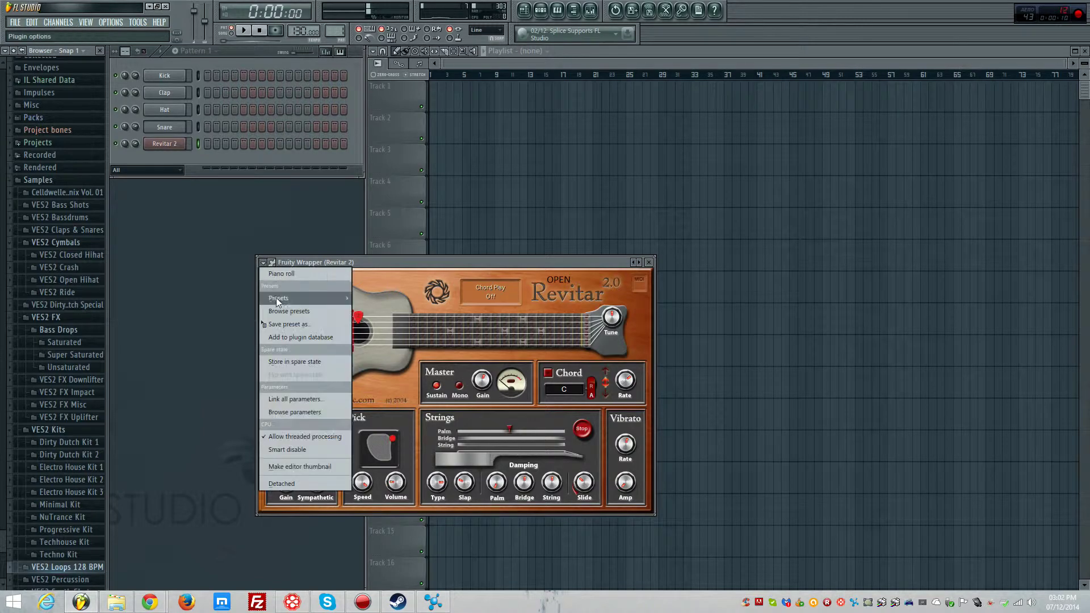
- Load the CLN-Responsible preset in the Revitar guitar plugin
mouse_move(307, 294)
left_click(419, 143)
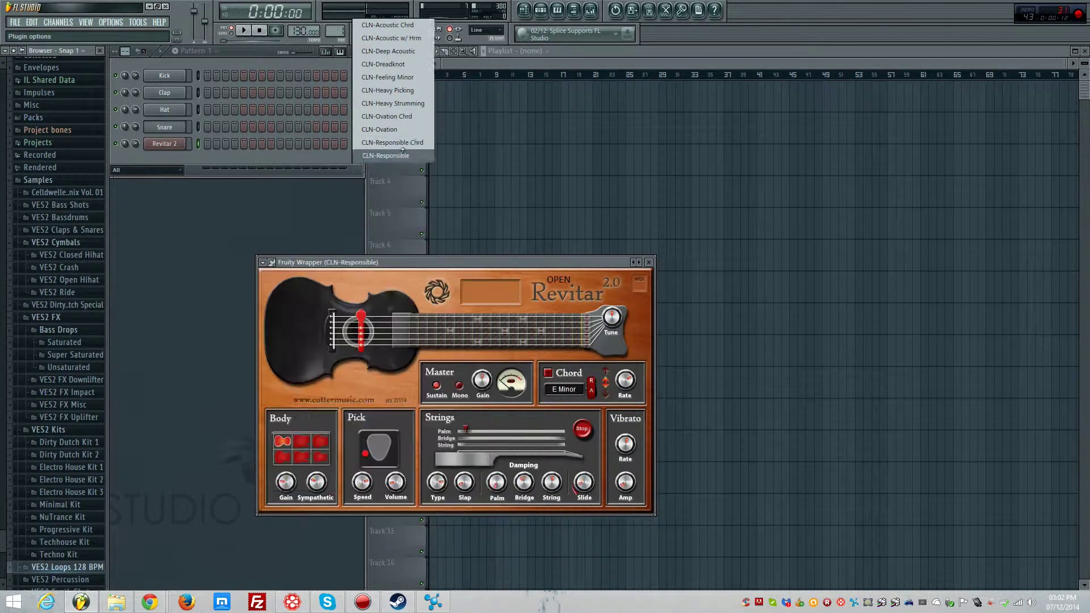
- Switch to the File Explorer cloudburst search results and preview the unknown-requested and Rank 1 - Symsonic_ArpMel MIDI files
left_click(120, 599)
left_click(815, 272)
scroll(815, 273, "down", 2)
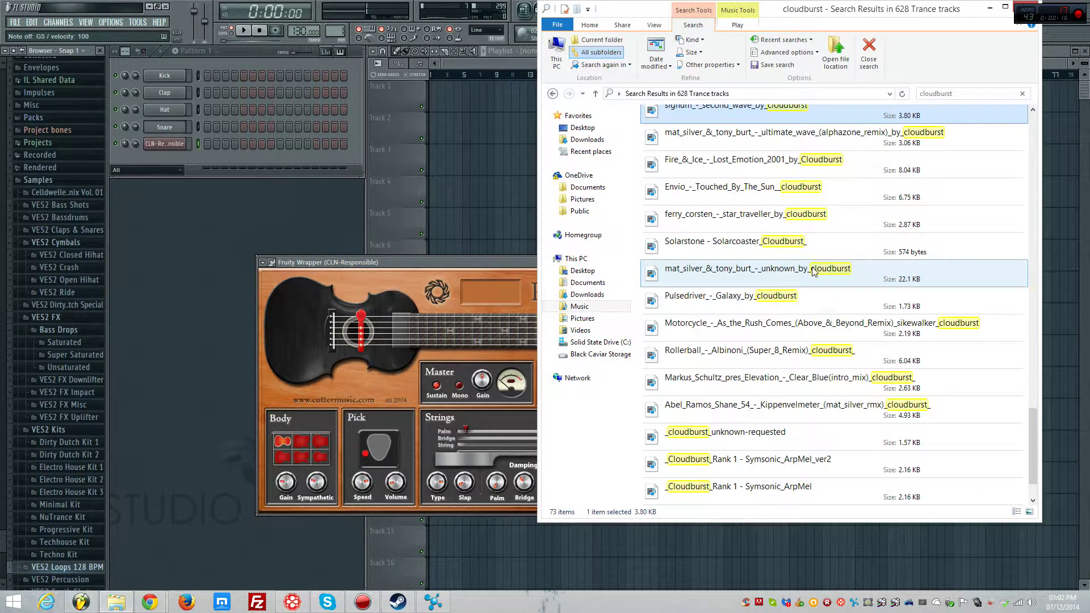
double_click(731, 435)
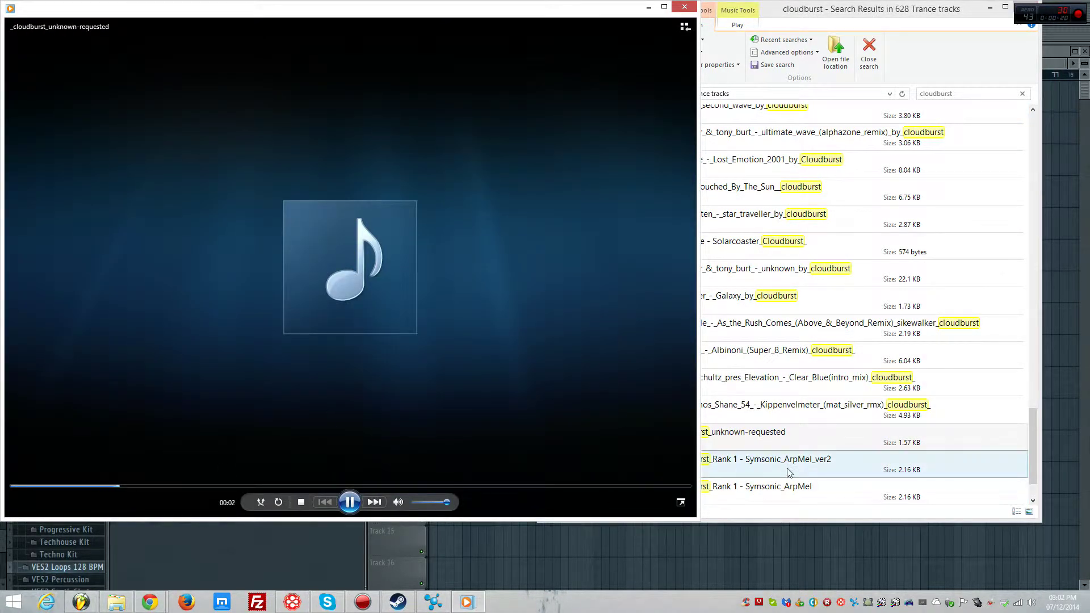
left_click(775, 489)
double_click(775, 488)
left_click(823, 487)
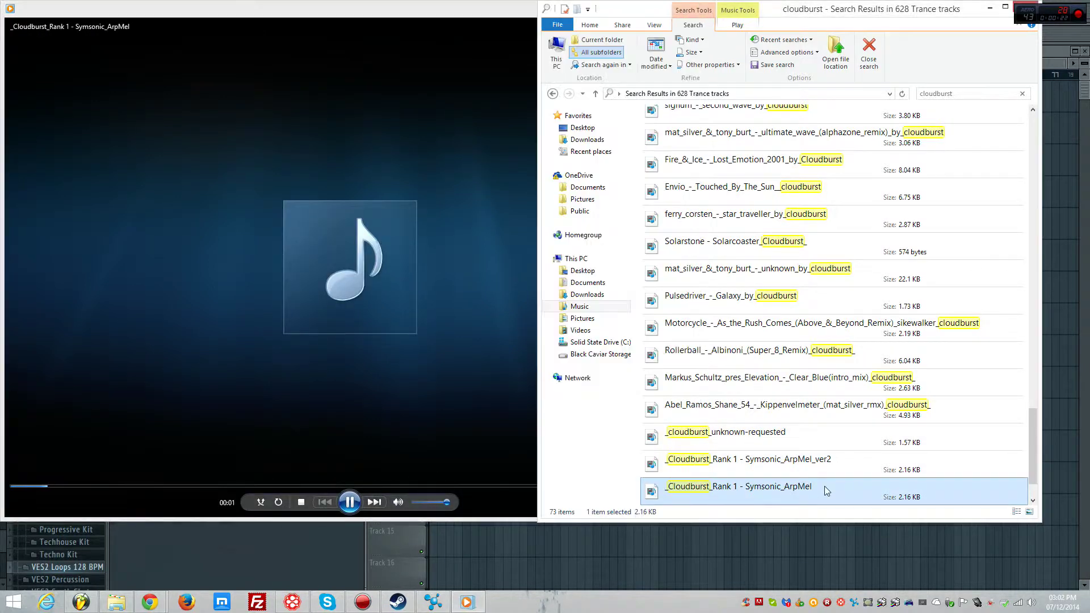
- Preview the Rank 1 - Symsonic and Symsonic_ver2 MIDI files, and replay Symsonic_ArpMel
scroll(827, 492, "down", 1)
double_click(777, 461)
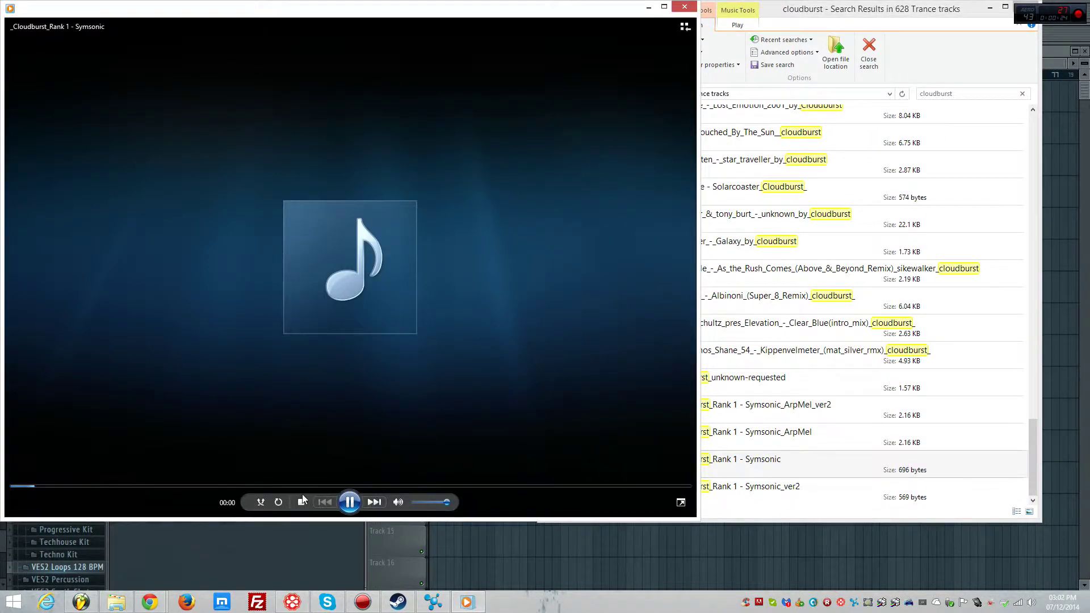
double_click(814, 490)
left_click(816, 462)
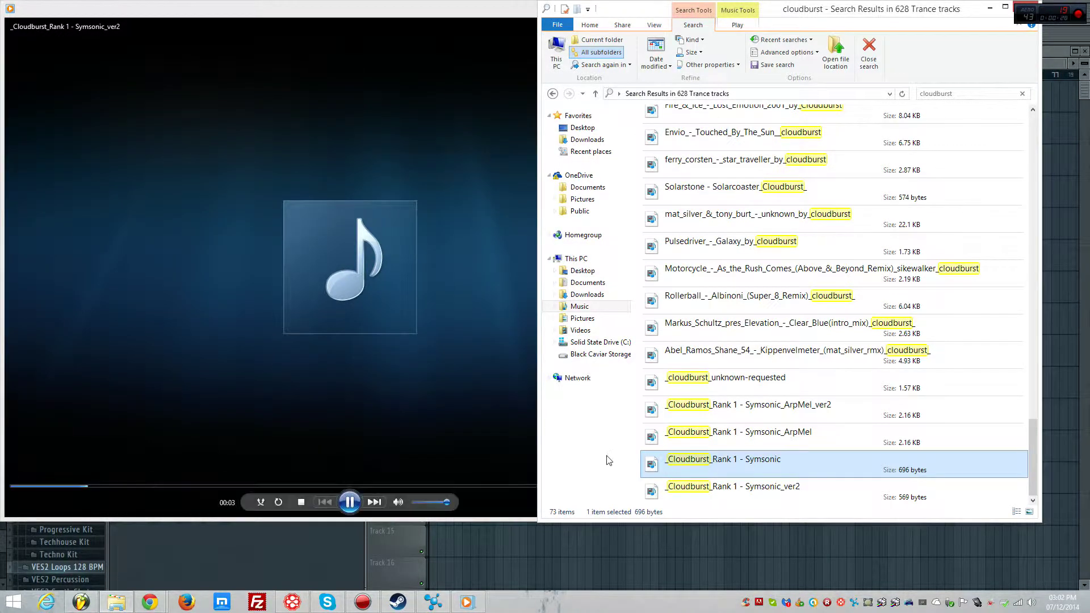
double_click(758, 434)
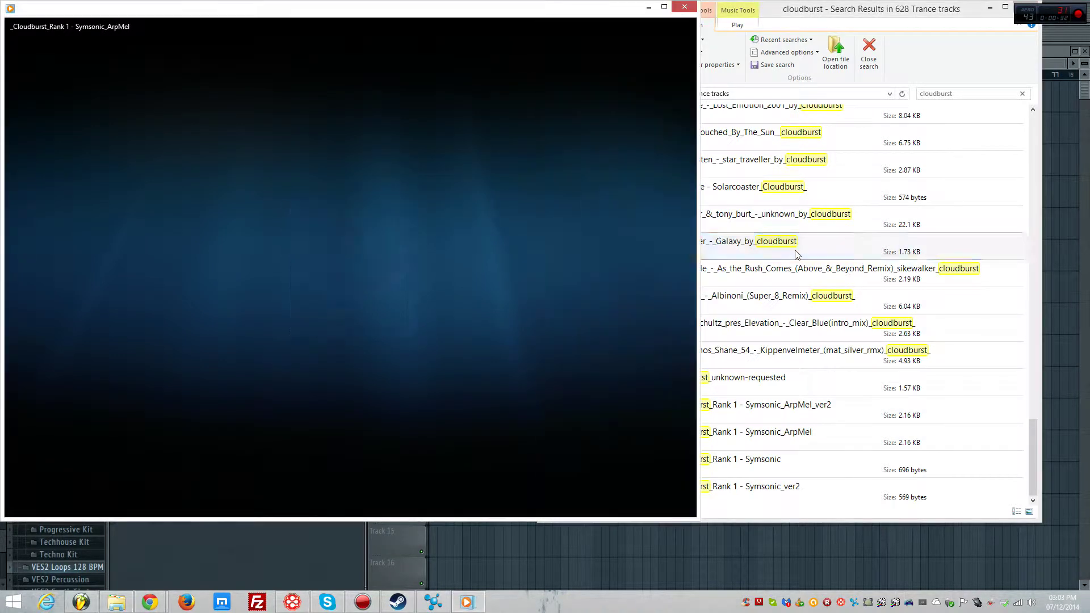
- Preview the Pulsedriver Galaxy and Solarstone Solarcoaster MIDI files
double_click(797, 247)
scroll(852, 261, "up", 5)
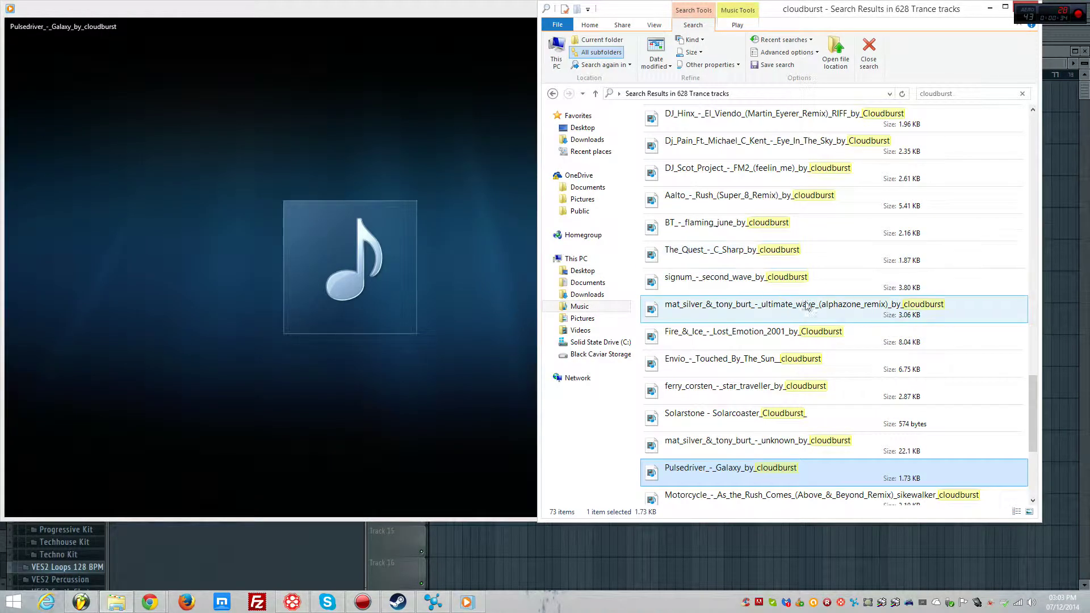
double_click(741, 420)
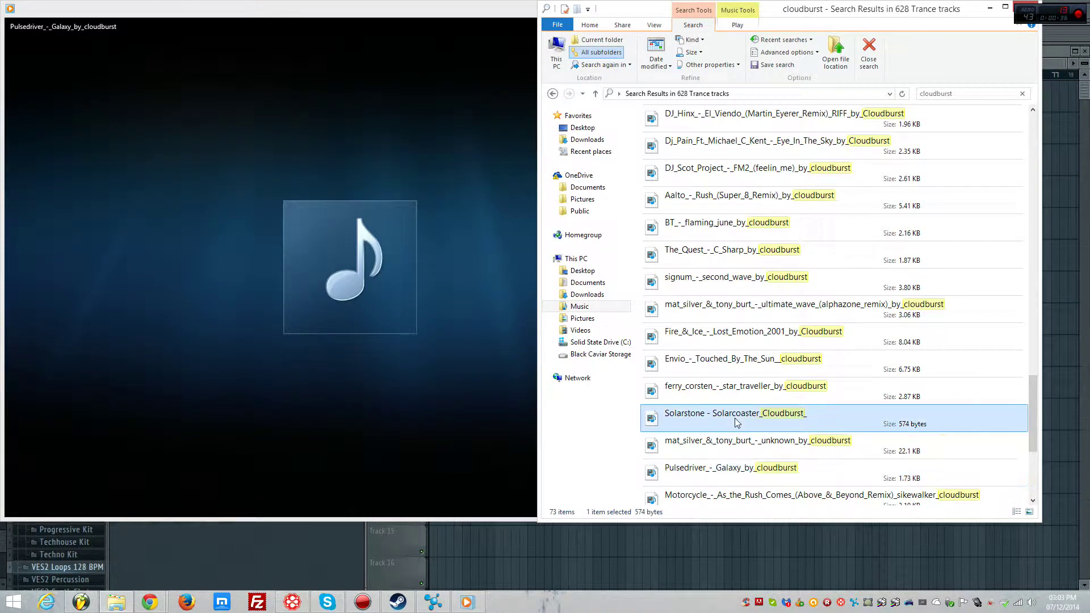
scroll(742, 420, "up", 2)
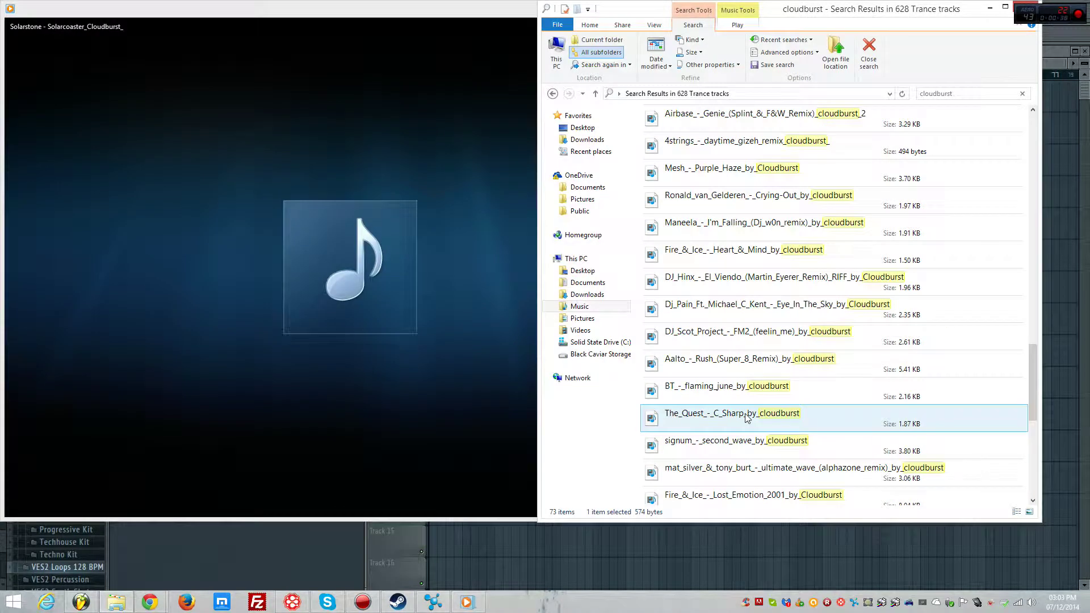
- Preview the Aalto - Rush (Super 8 Remix) MIDI file, skip ahead in it, and close the media player
double_click(736, 335)
double_click(799, 363)
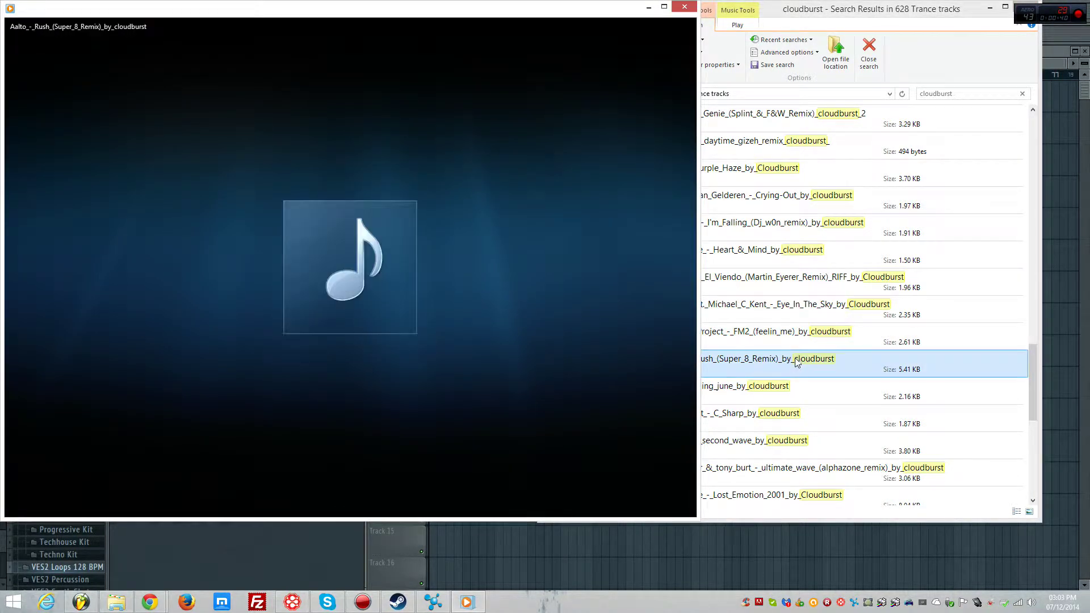
left_click(729, 376)
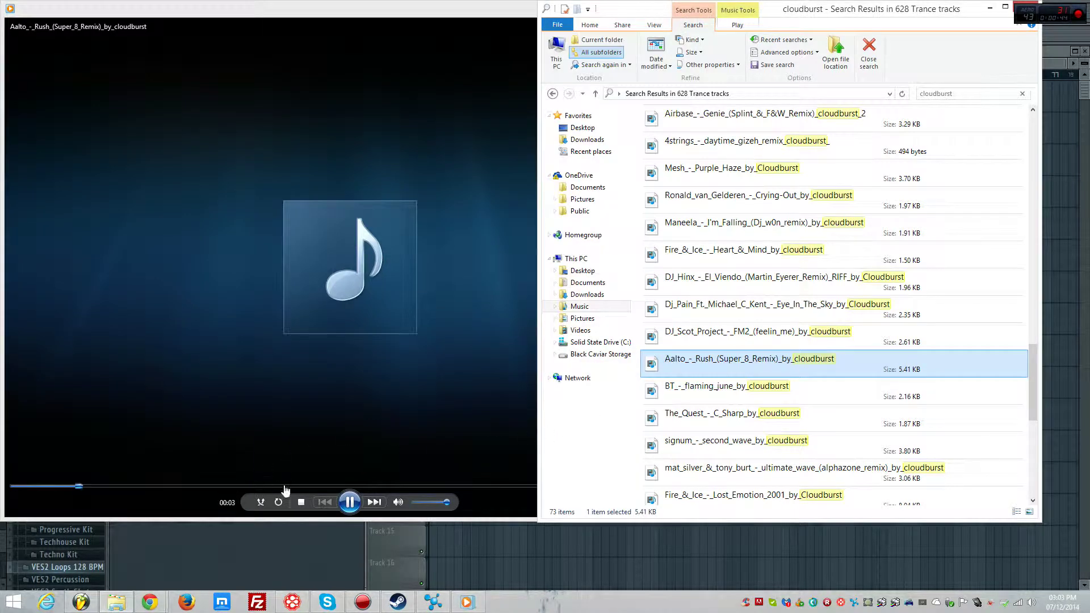
left_click(305, 487)
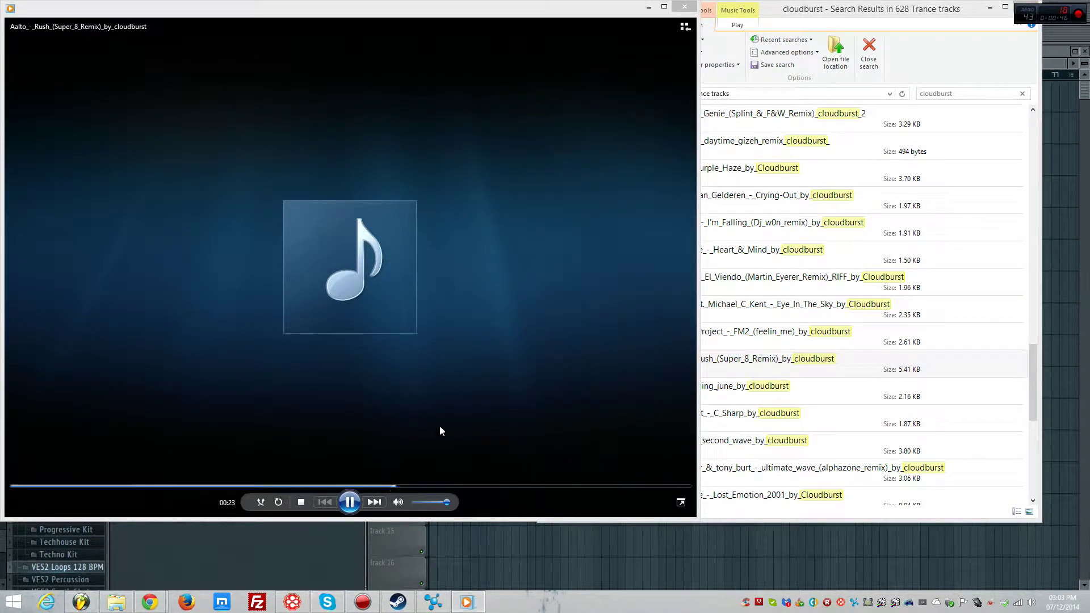
left_click(685, 7)
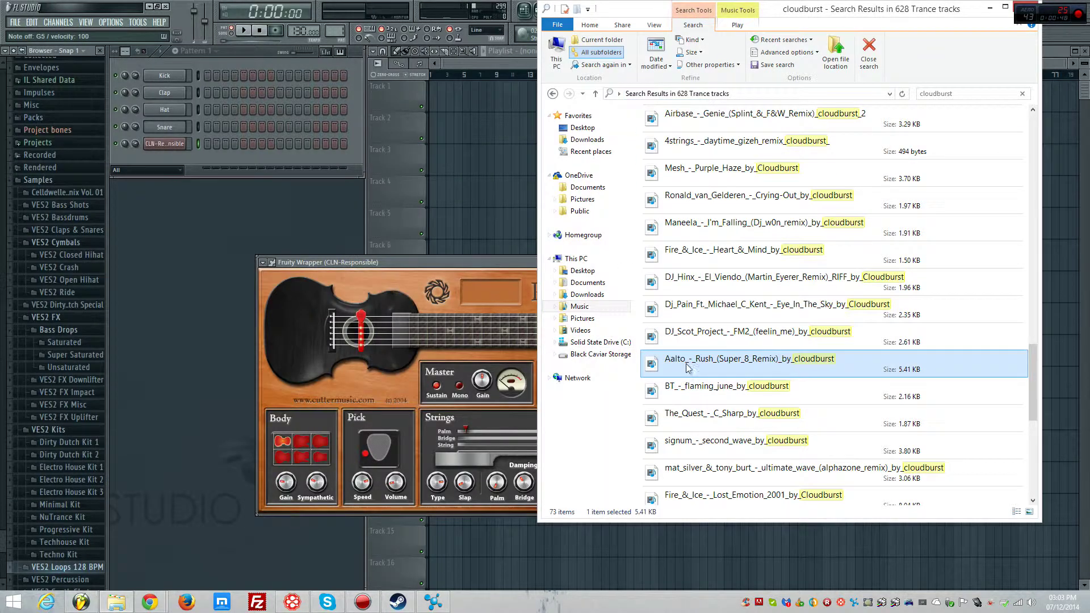
- Import all tracks of the Aalto - Rush (Super 8 Remix) MIDI file into the Revitar channel and start playback
left_click_drag(690, 366, 163, 146)
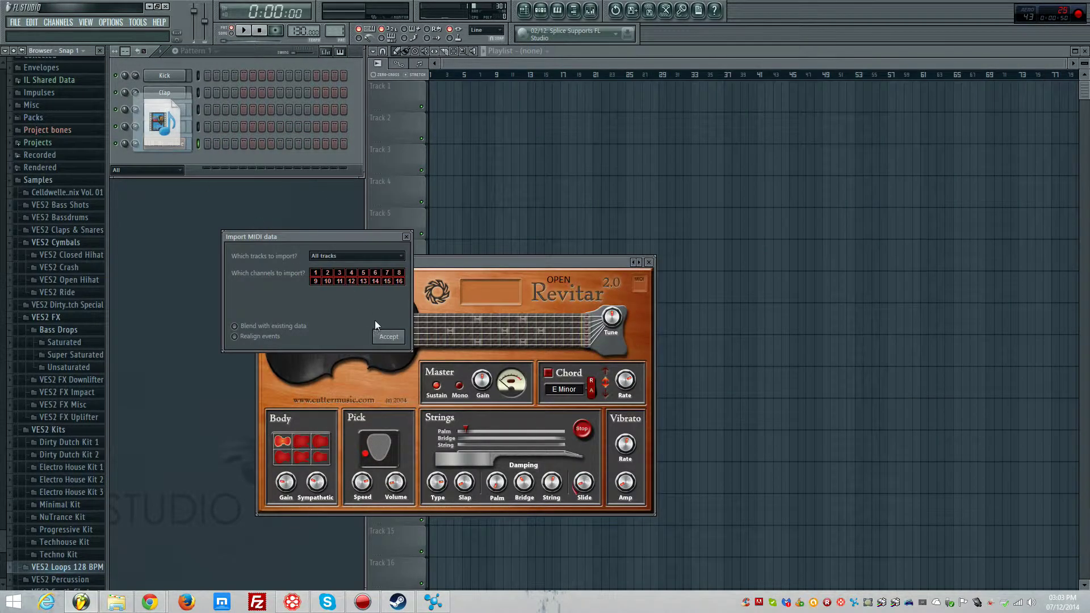
left_click(387, 336)
key("space")
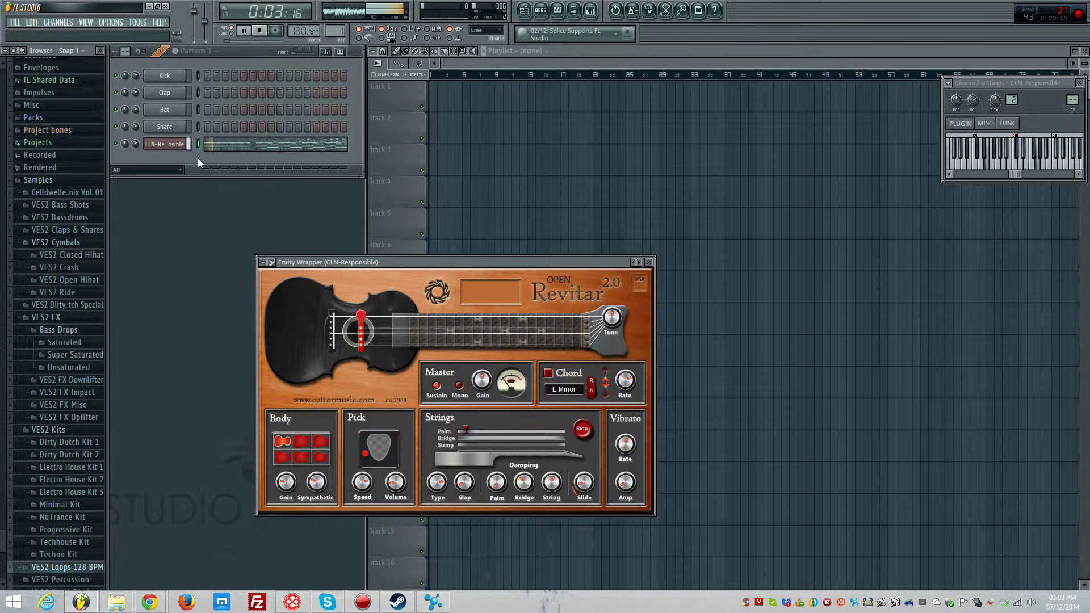
- Route the Revitar channel to free mixer track 5 and add Fruity Parametric EQ 2 with a slight band 6 boost
right_click(949, 81)
left_click(955, 111)
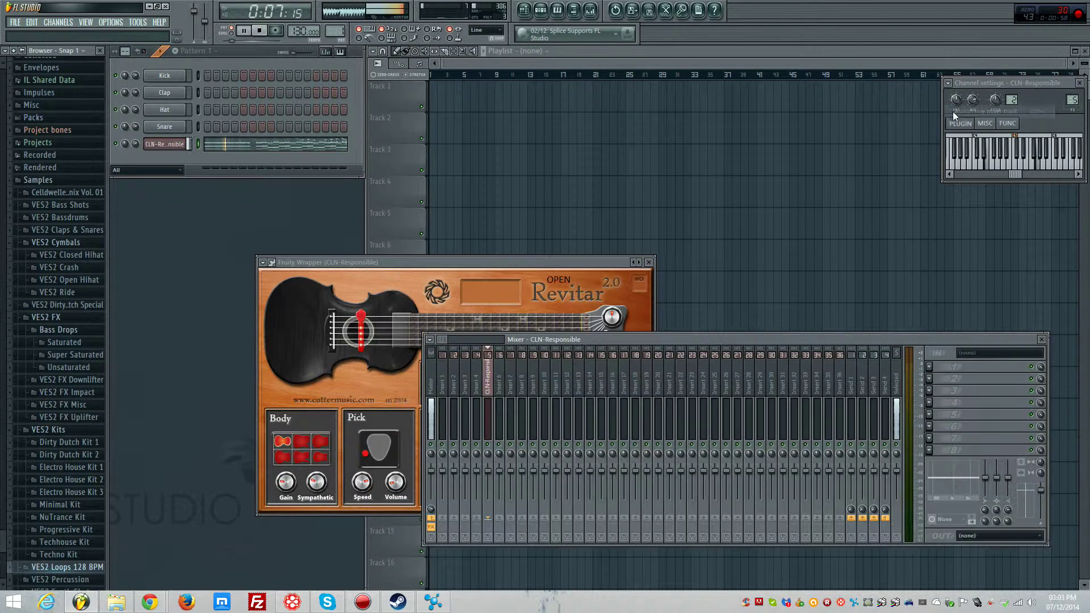
left_click(929, 368)
left_click(934, 416)
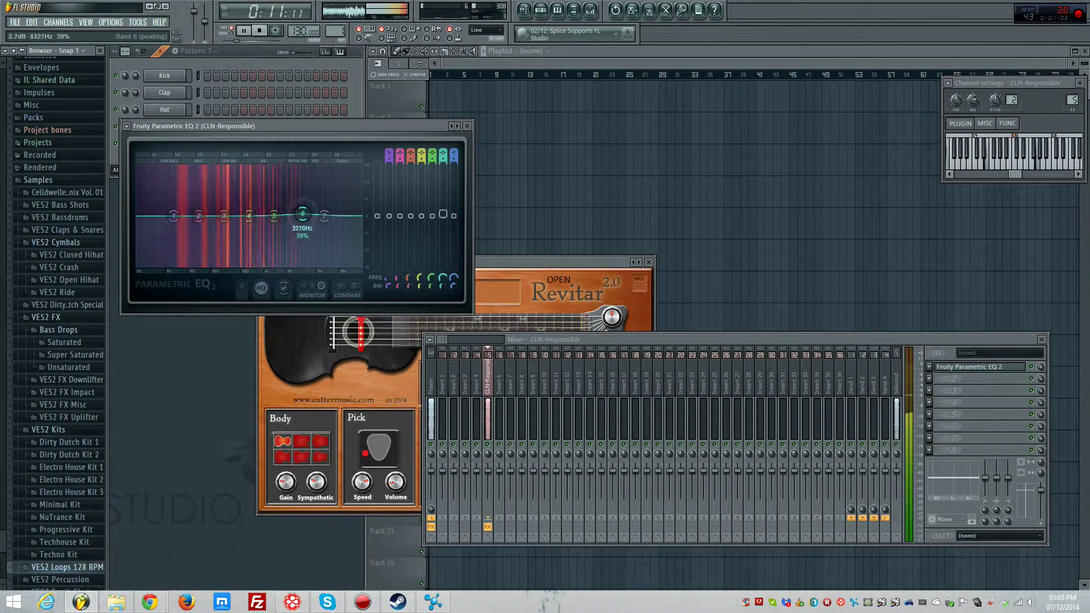
- Add Fruity Reeverb 2 to the guitar track's second effect slot, load a reverb preset, and close the effect and mixer windows
left_click(929, 380)
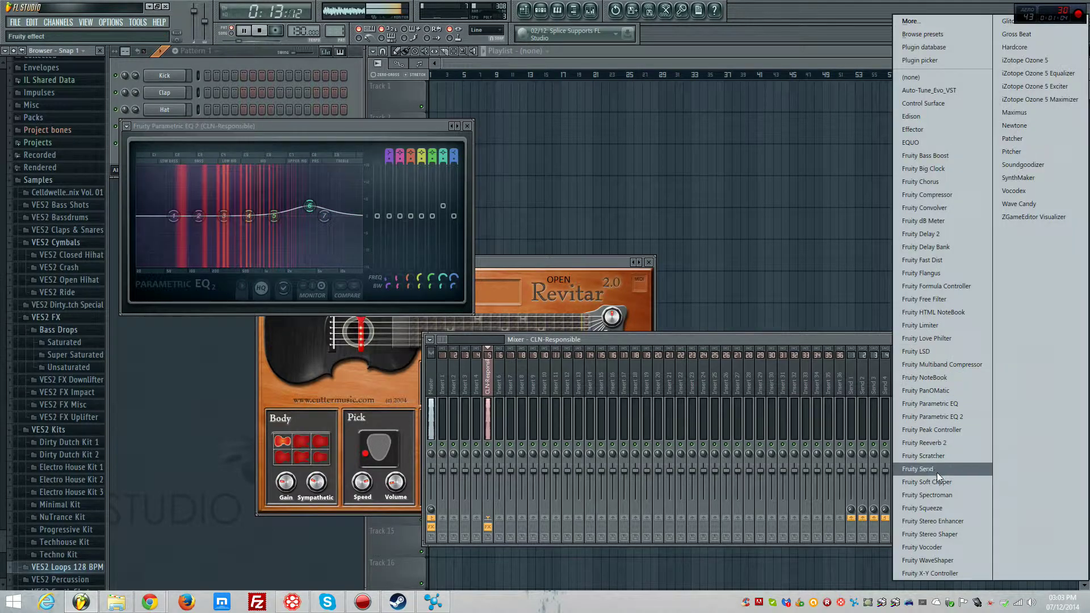
left_click(948, 444)
right_click(945, 386)
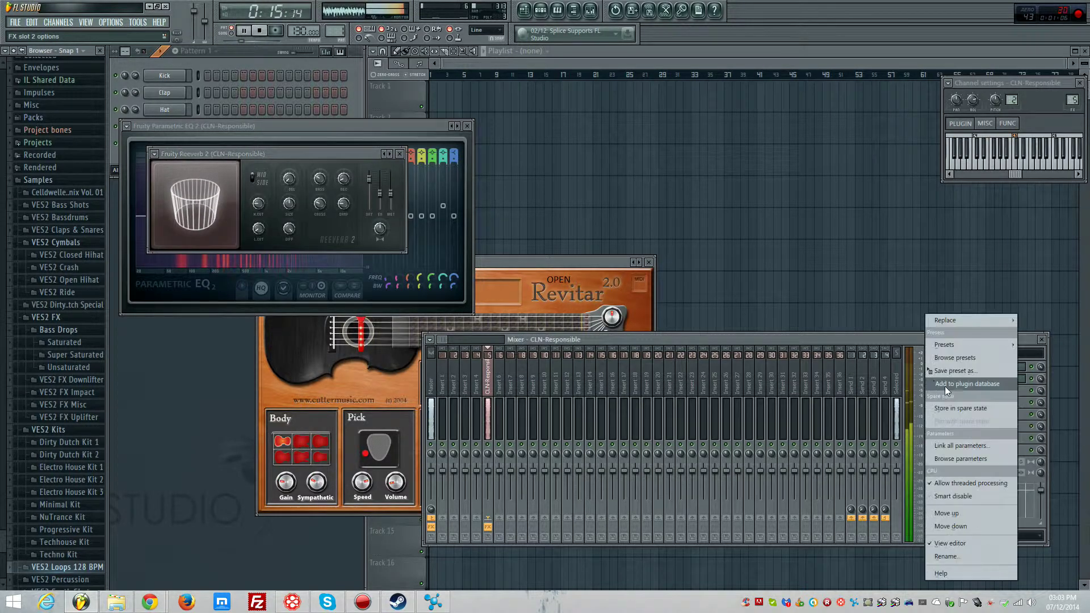
mouse_move(981, 346)
left_click(1043, 397)
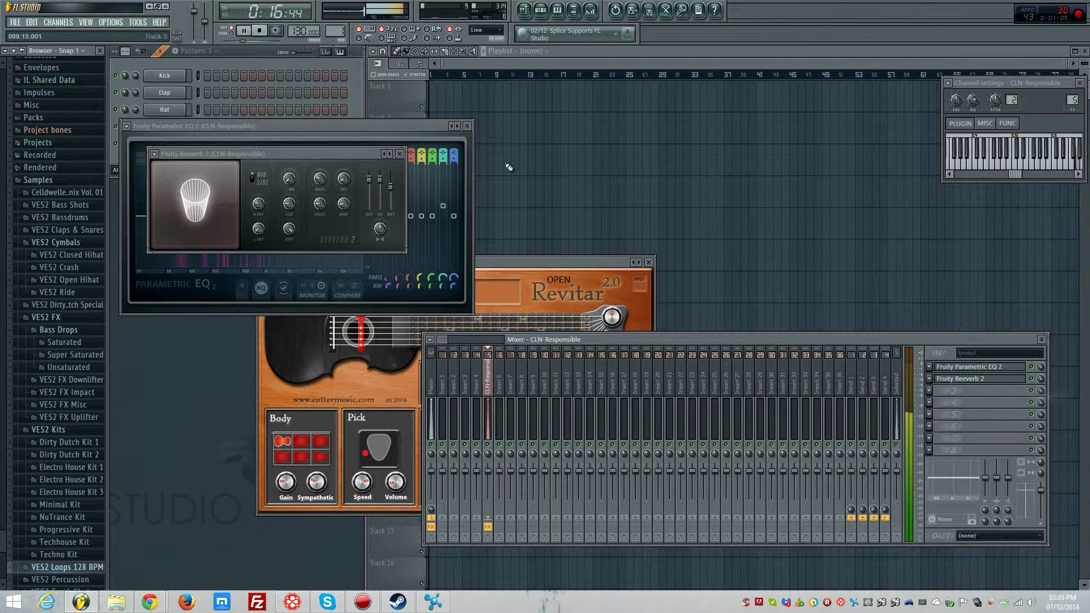
left_click(467, 126)
left_click(400, 154)
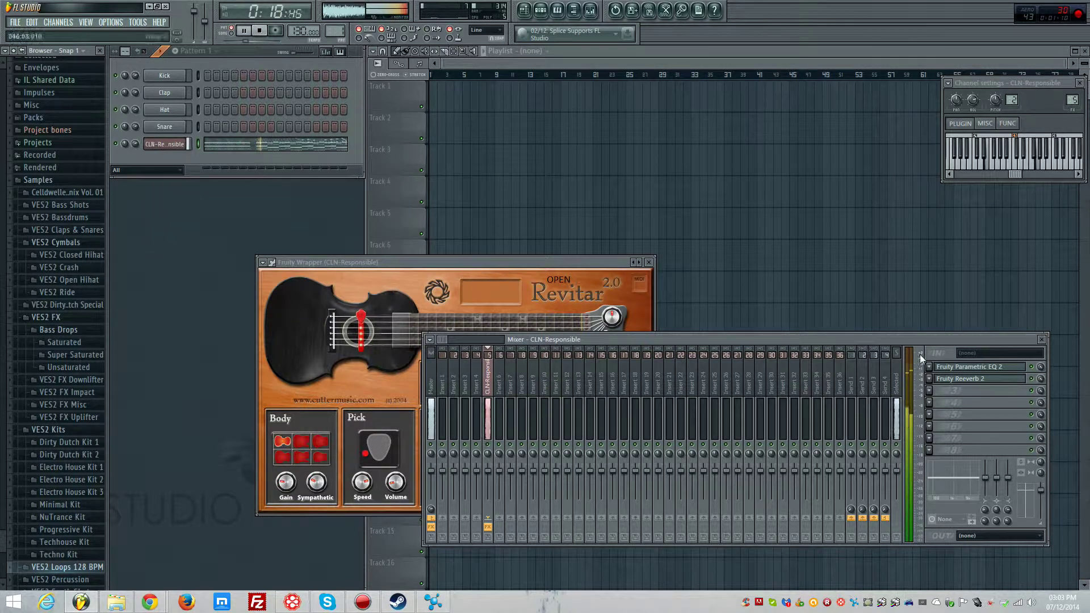
left_click(1041, 340)
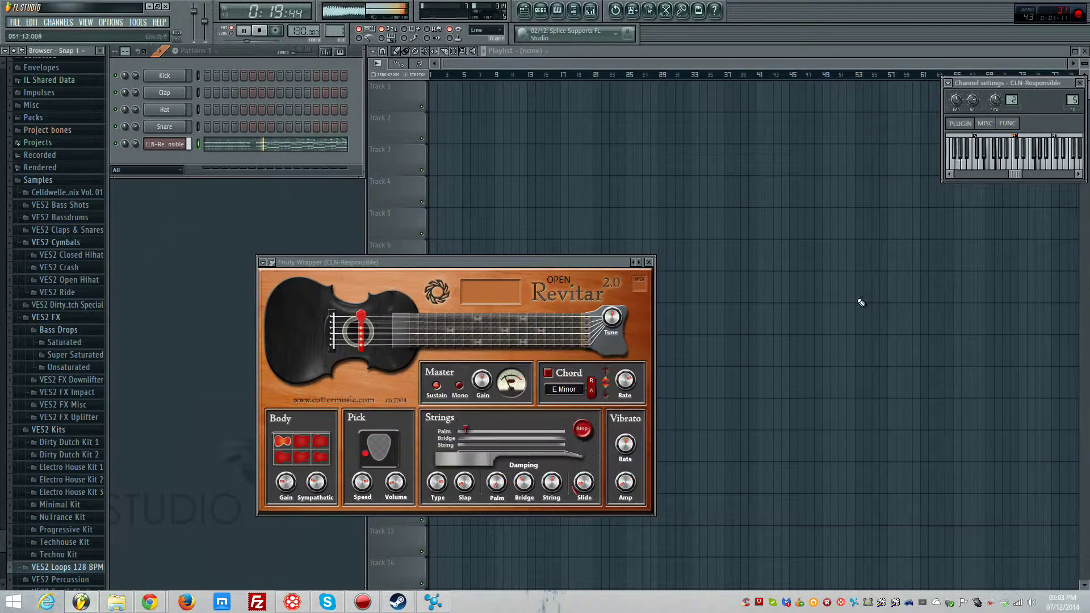
- Copy the short bass notes on B2, E3 and G3 from the Revitar channel's piano roll
right_click(179, 143)
left_click(211, 146)
scroll(487, 300, "down", 5)
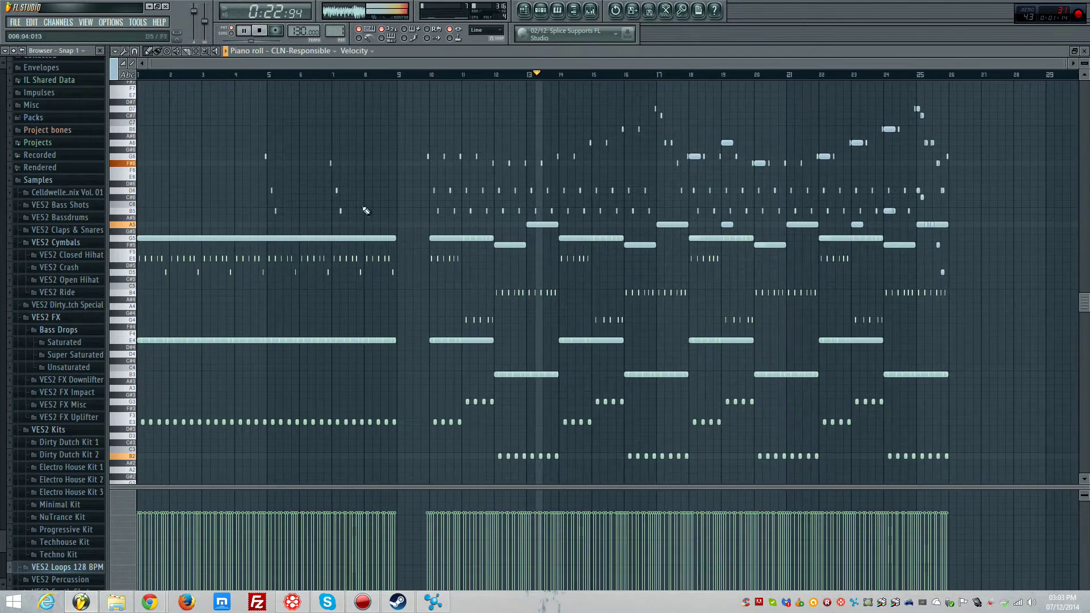
left_click(197, 55)
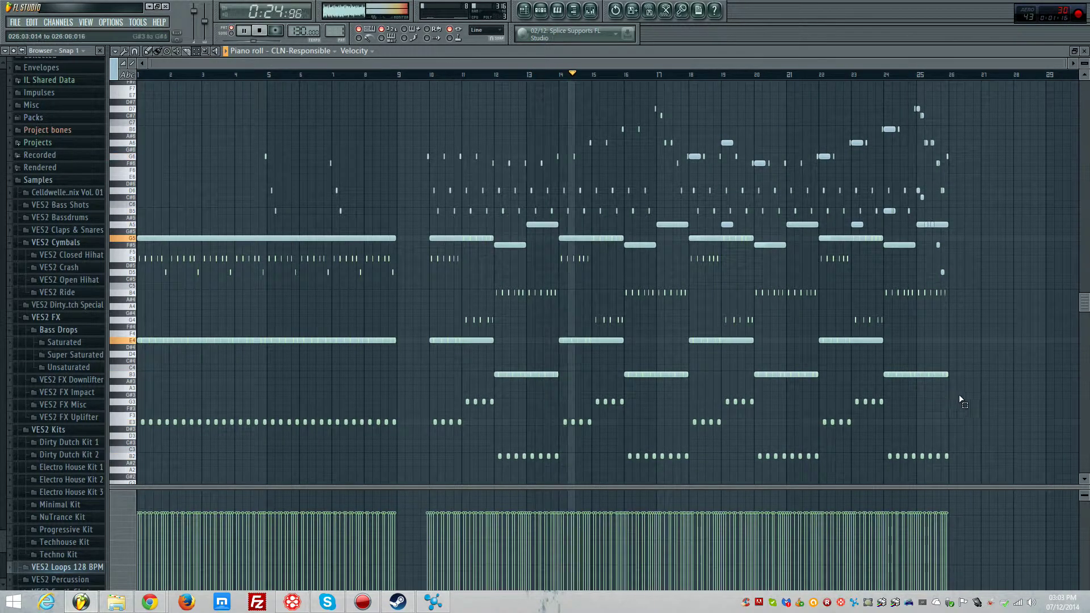
left_click_drag(960, 477, 150, 393)
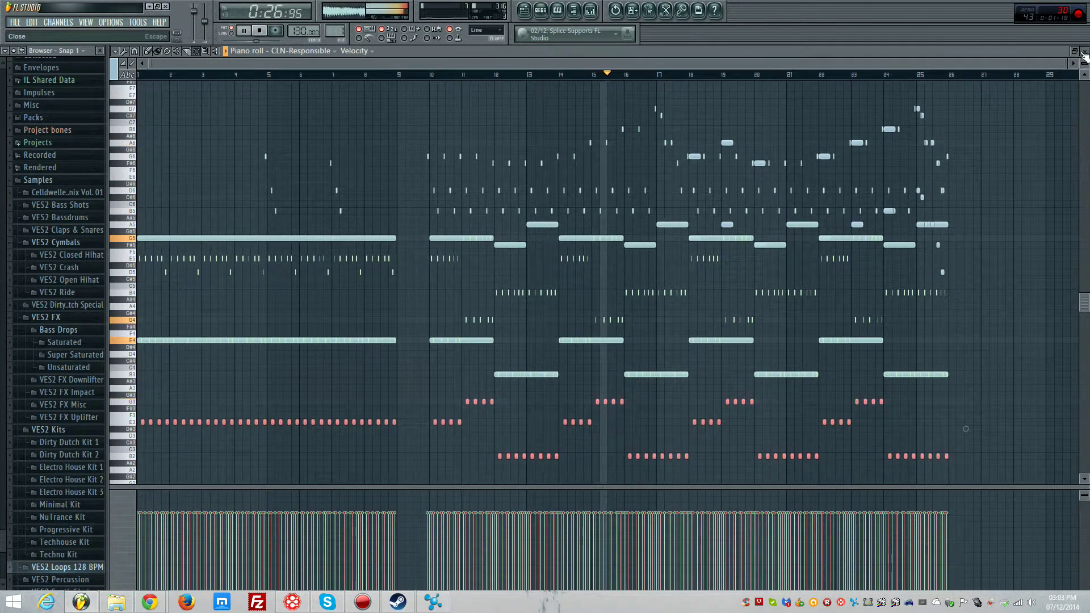
key("F7")
- Add a BooBass instrument channel to the project
left_click(59, 23)
mouse_move(85, 34)
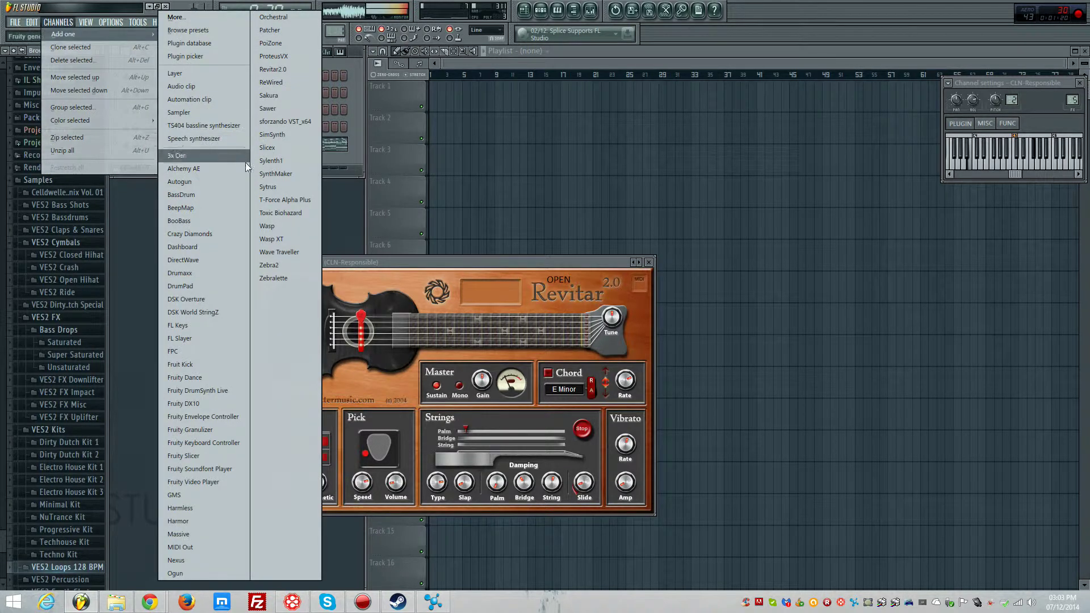
left_click(180, 221)
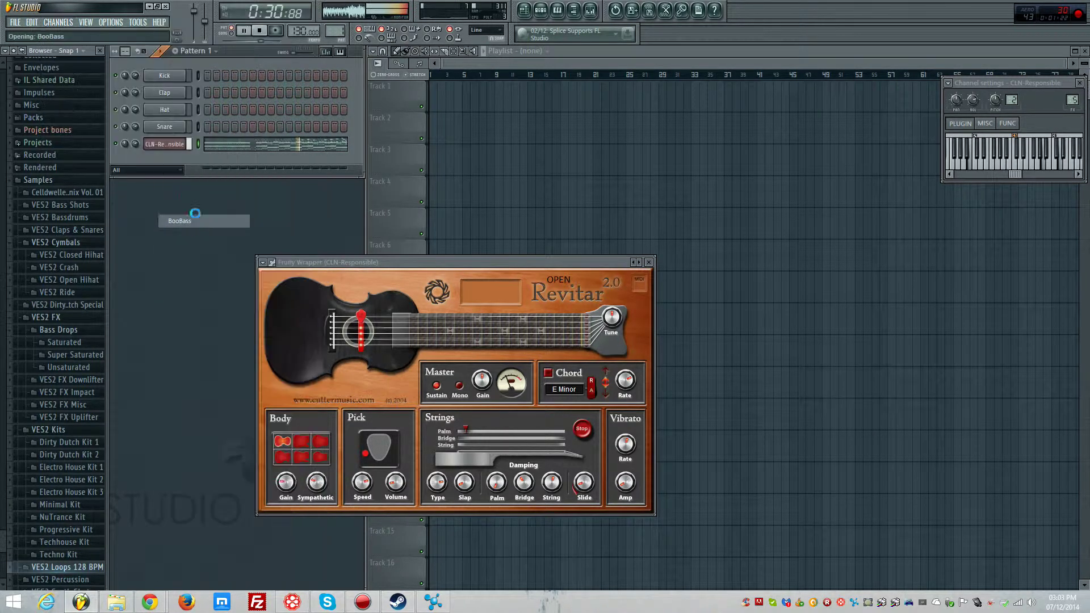
- Paste the copied bass notes into the BooBass piano roll, raise them one octave, and restore the piano roll to a smaller window
right_click(188, 148)
left_click(211, 163)
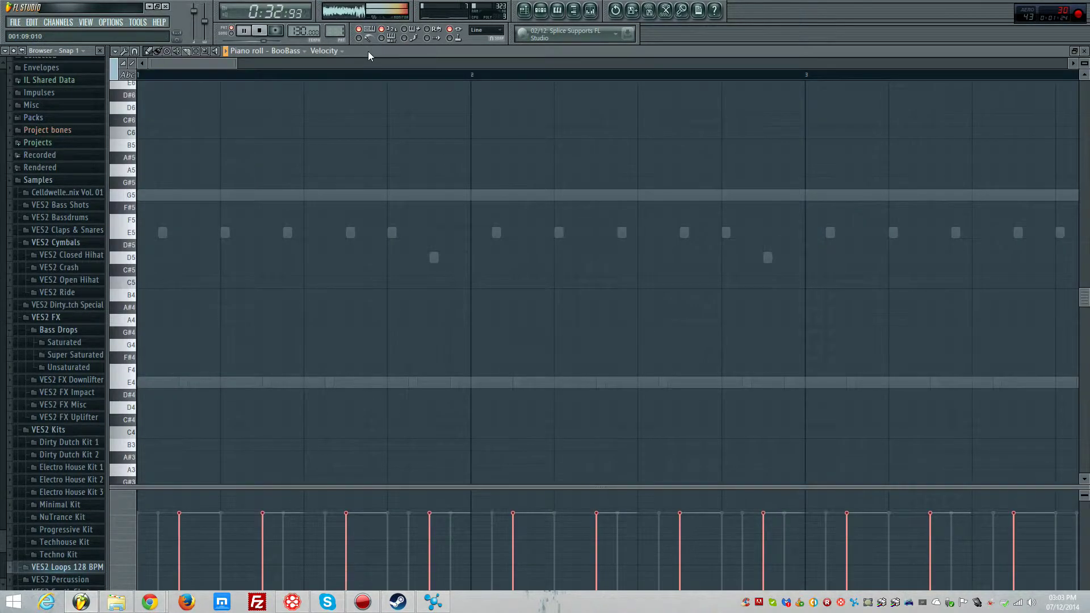
scroll(414, 159, "down", 5)
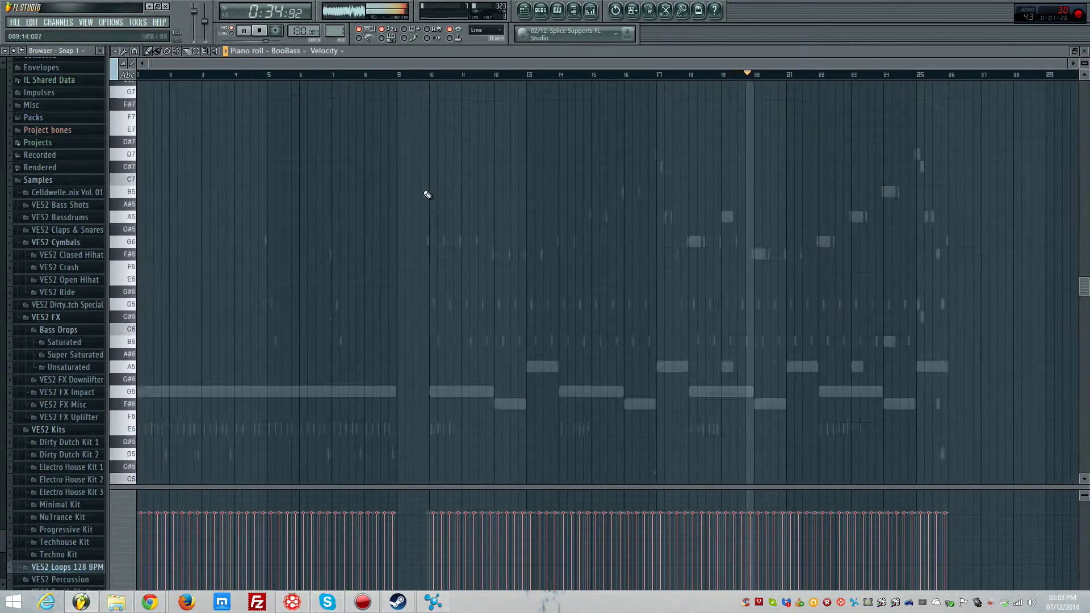
scroll(428, 195, "down", 8)
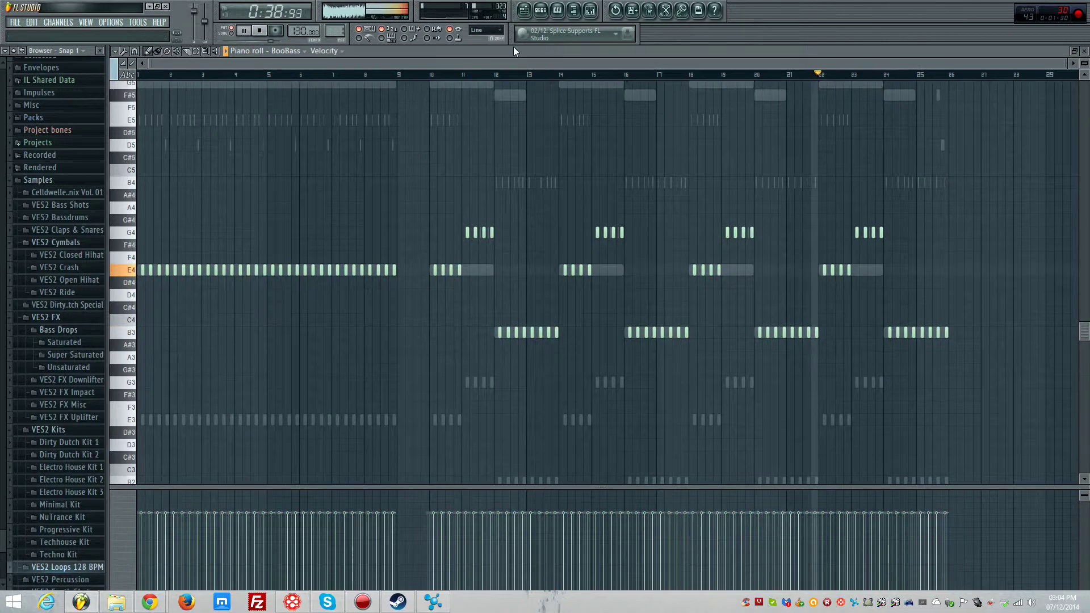
double_click(510, 50)
- Route the BooBass channel to free mixer track 6
left_click(166, 161)
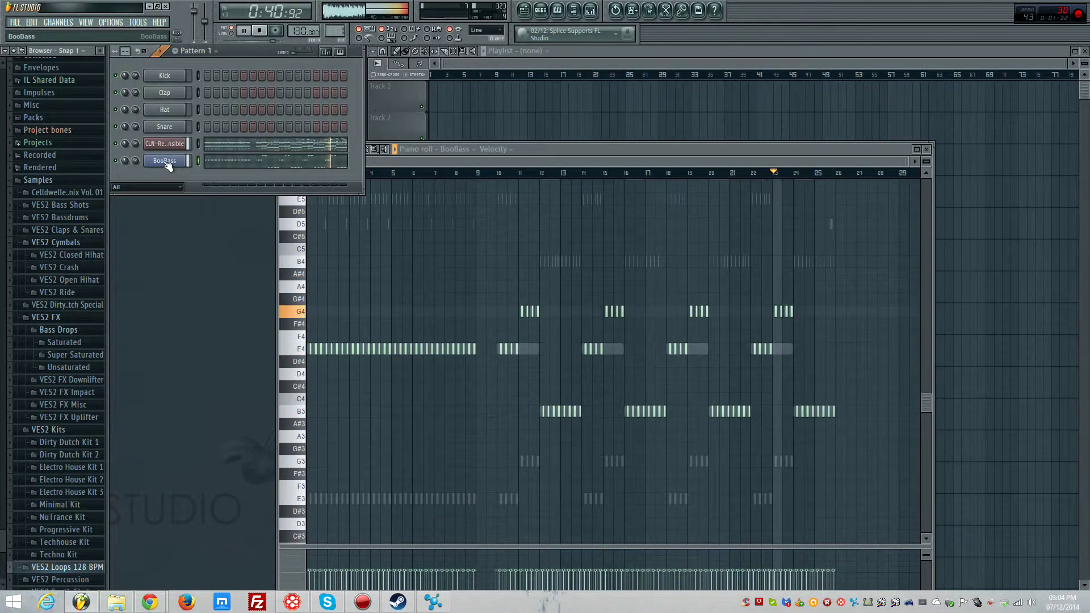
left_click(166, 160)
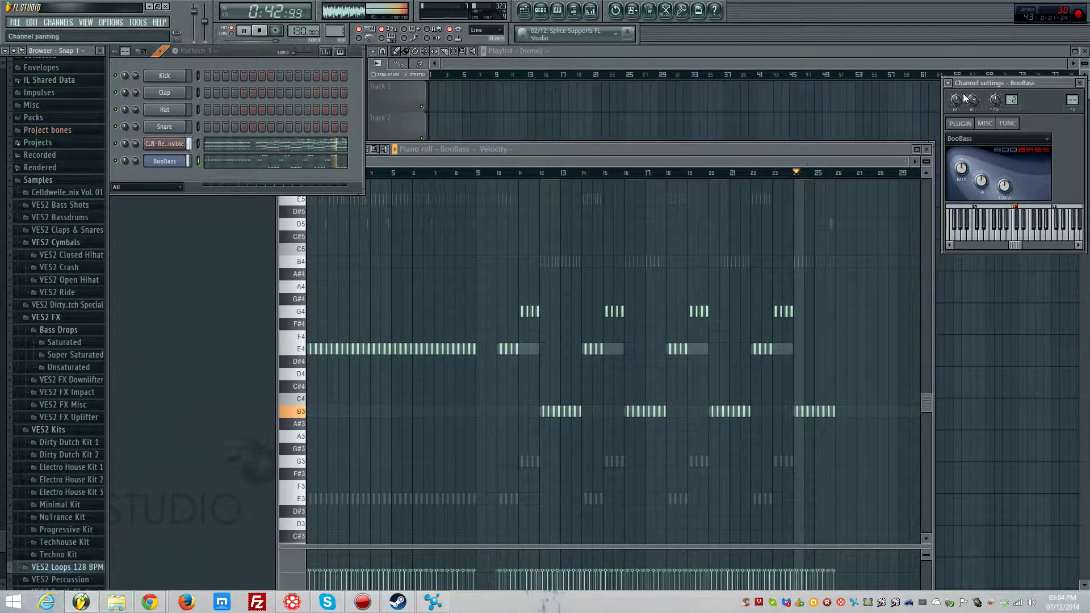
left_click(948, 83)
left_click(971, 110)
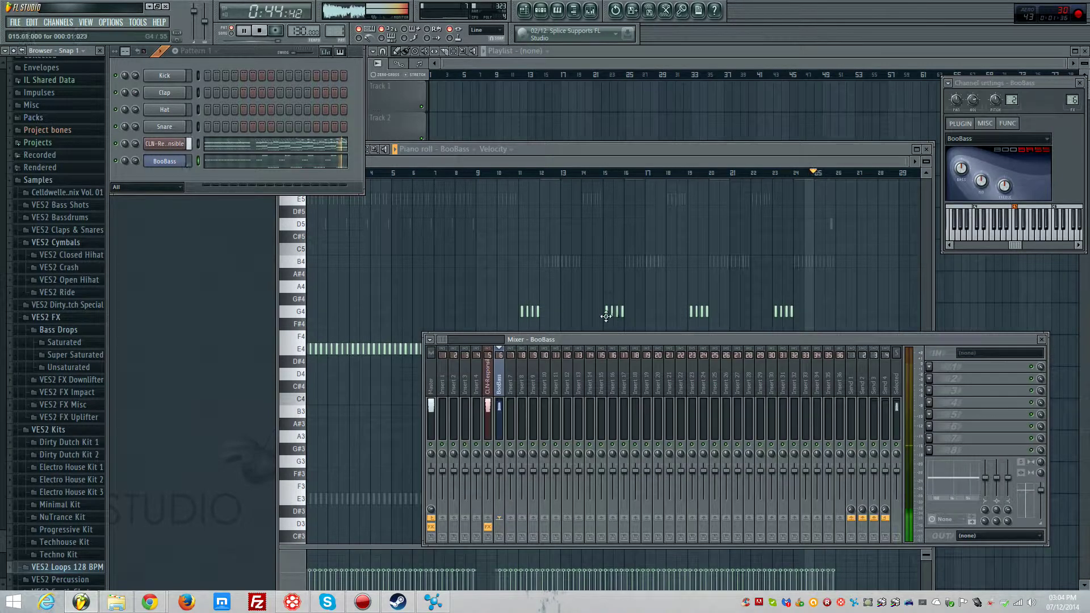
- Add Fruity Parametric EQ 2 to the BooBass mixer track and boost band 2 by about 9 dB at 150 Hz
left_click(930, 367)
left_click(988, 417)
left_click_drag(201, 216, 201, 190)
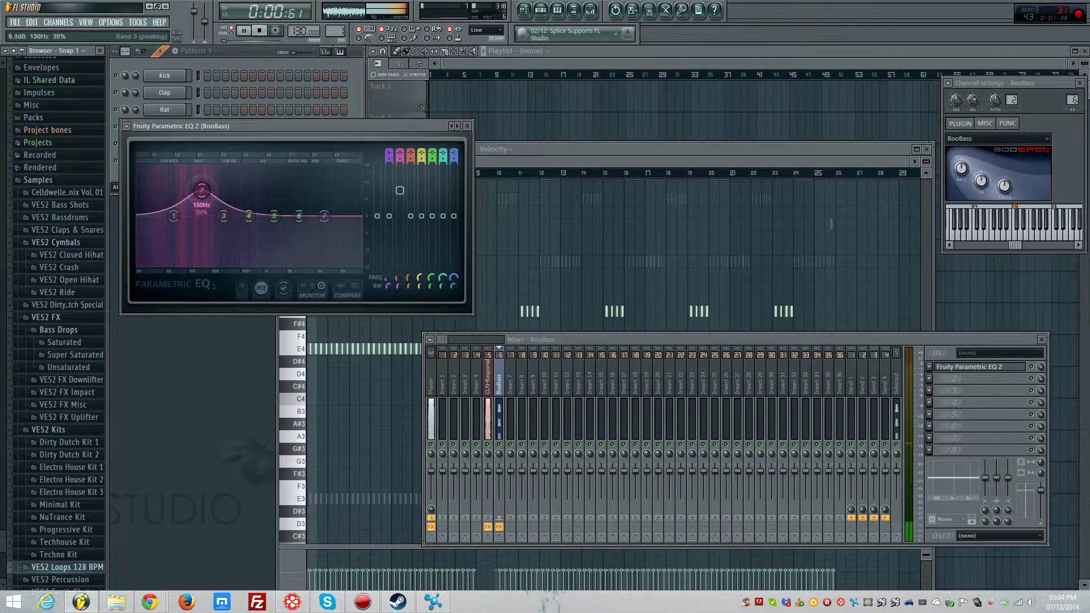
- Close the equalizer and replace the BooBass instrument with Harmor on the same channel
left_click(468, 126)
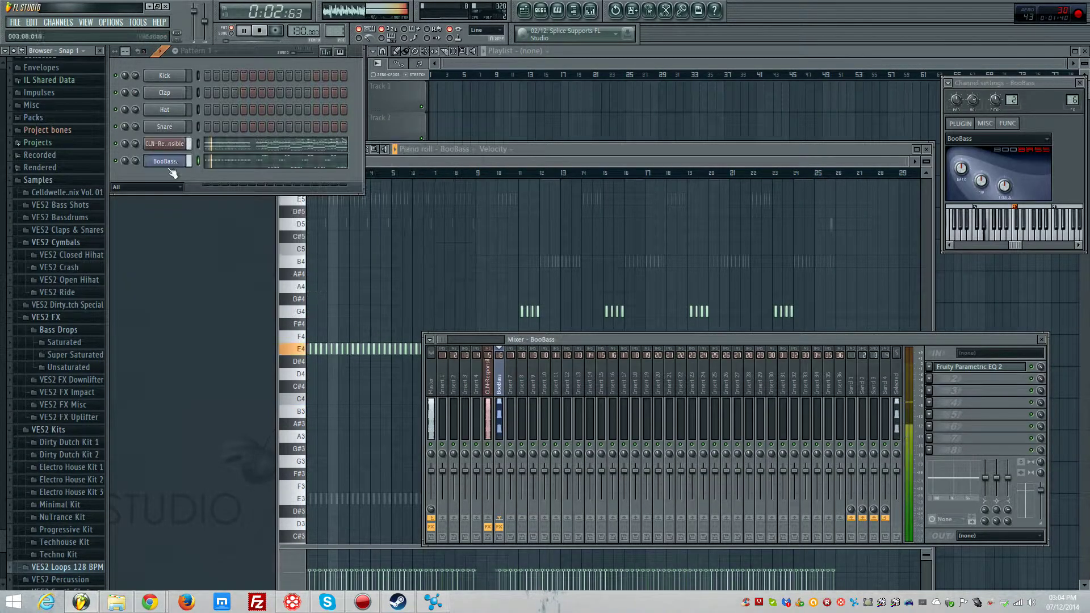
right_click(185, 159)
mouse_move(240, 300)
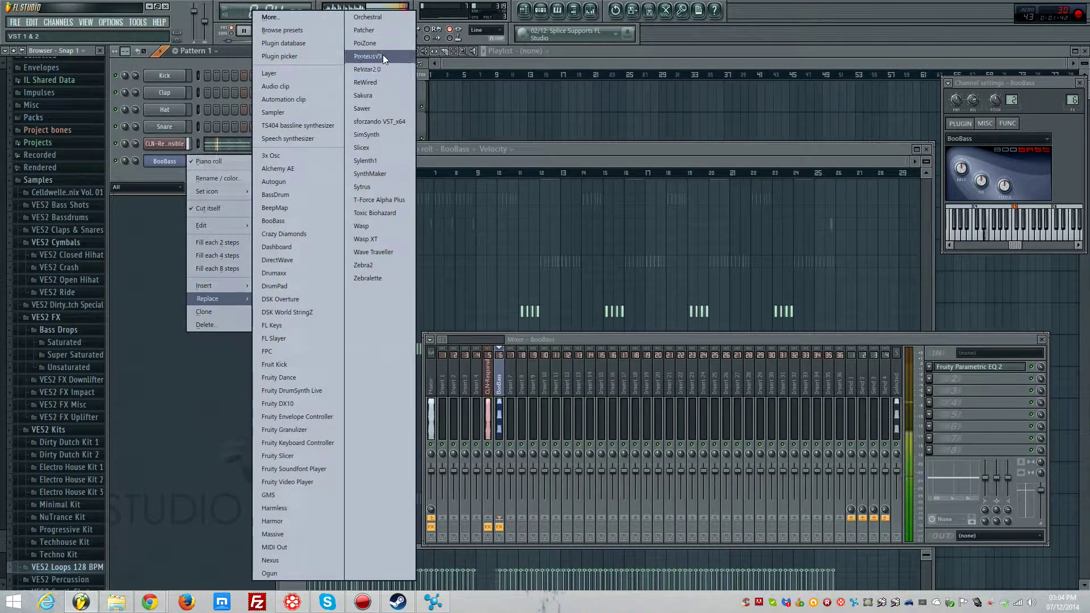
left_click(316, 520)
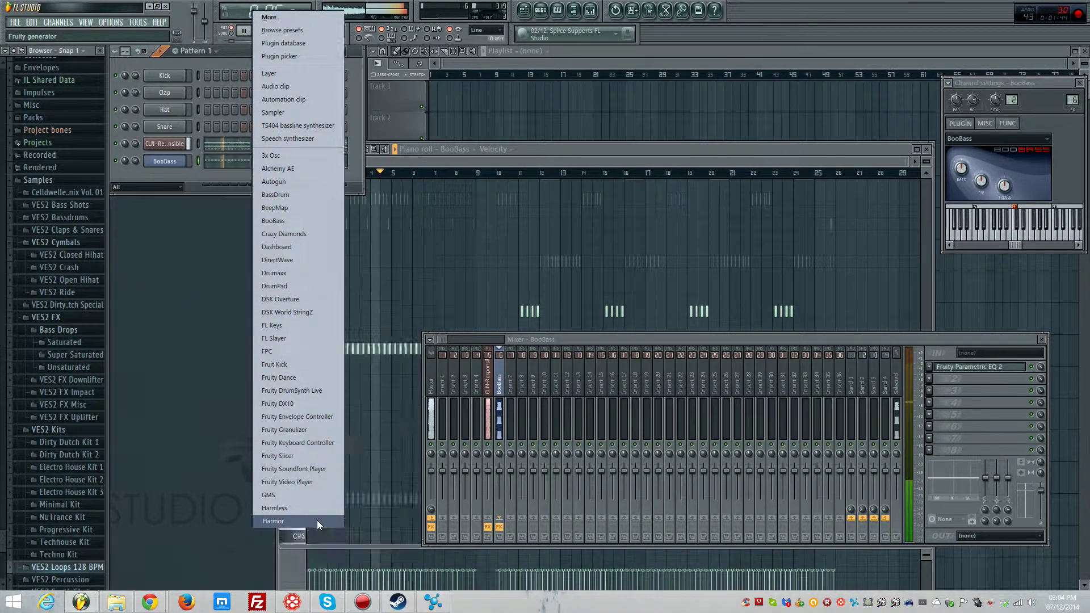
- Audition Harmor's Analog bass 1 preset, settle on the Simple bass preset, and close the synth window
left_click(291, 290)
mouse_move(335, 325)
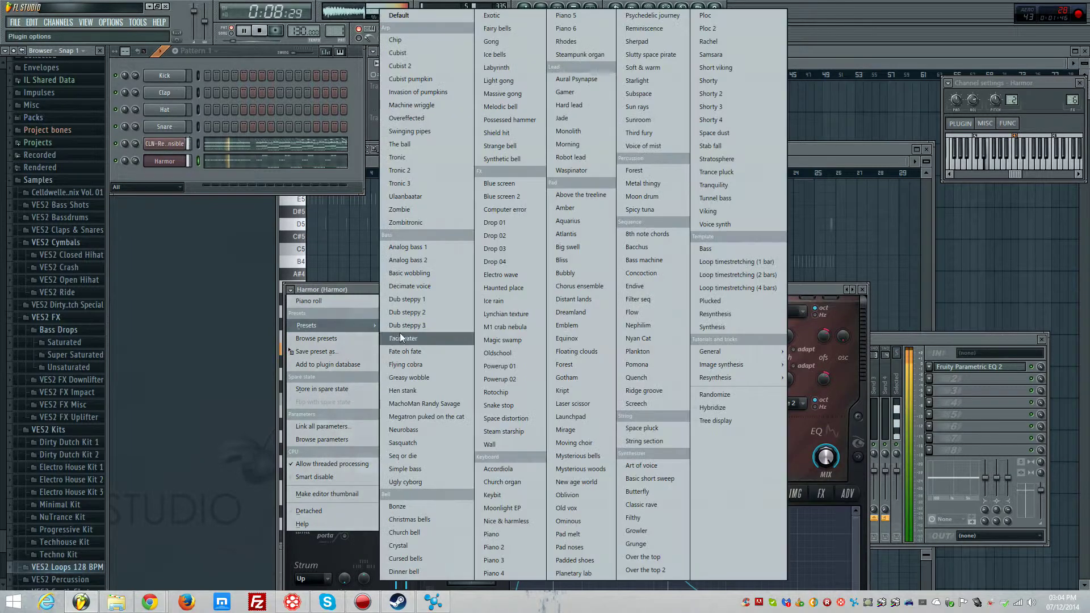
left_click(426, 248)
left_click(290, 289)
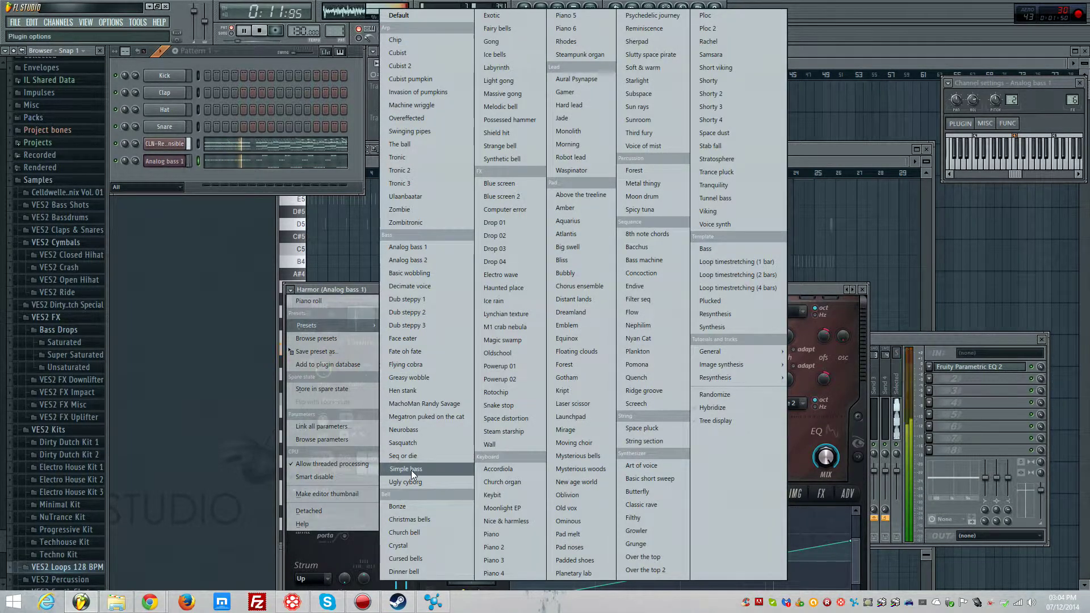
left_click(411, 471)
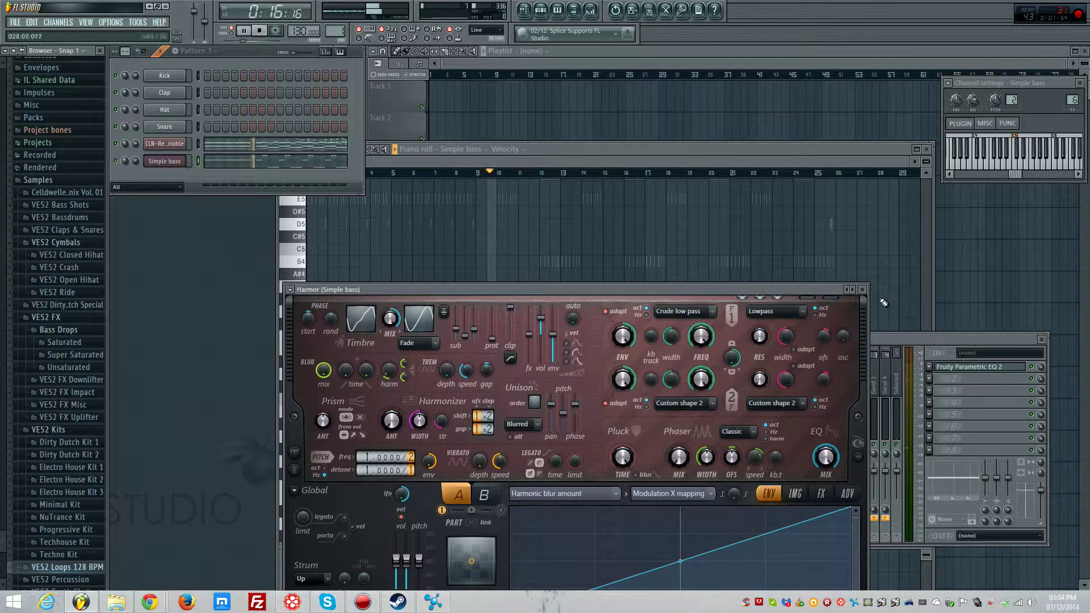
left_click(864, 289)
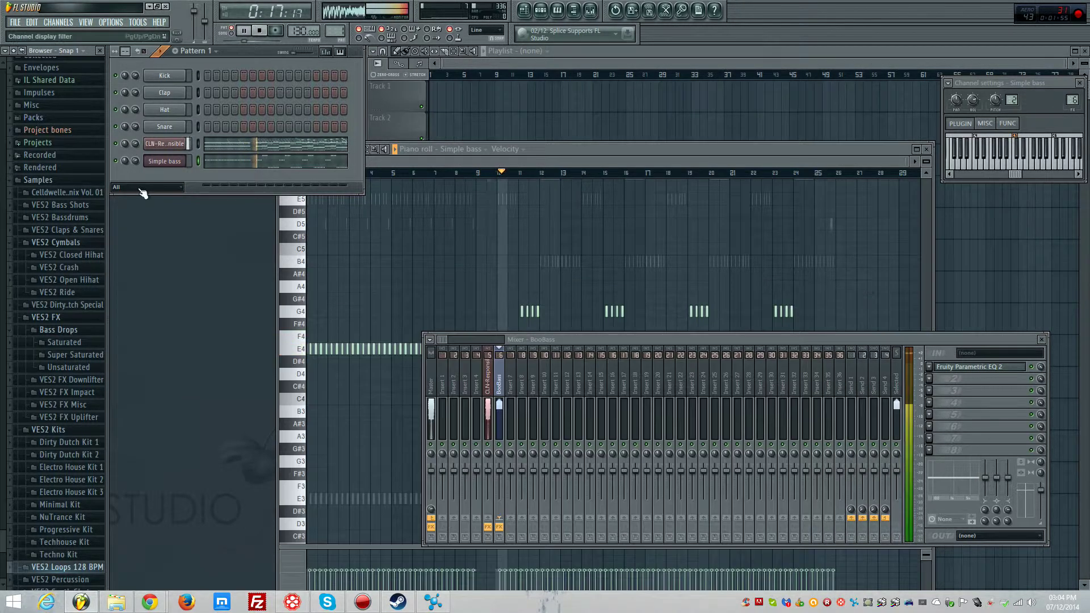
- In the Simple bass piano roll, replace the repeated E4 notes across bars 1 to 8 with one sustained E4 note
right_click(186, 161)
left_click(199, 161)
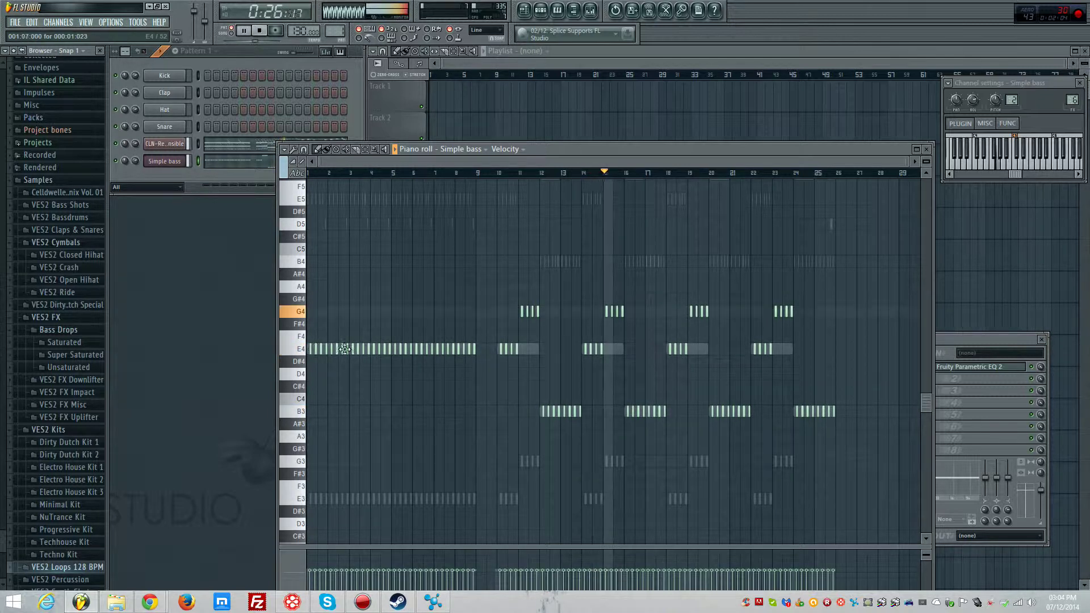
right_click(474, 351)
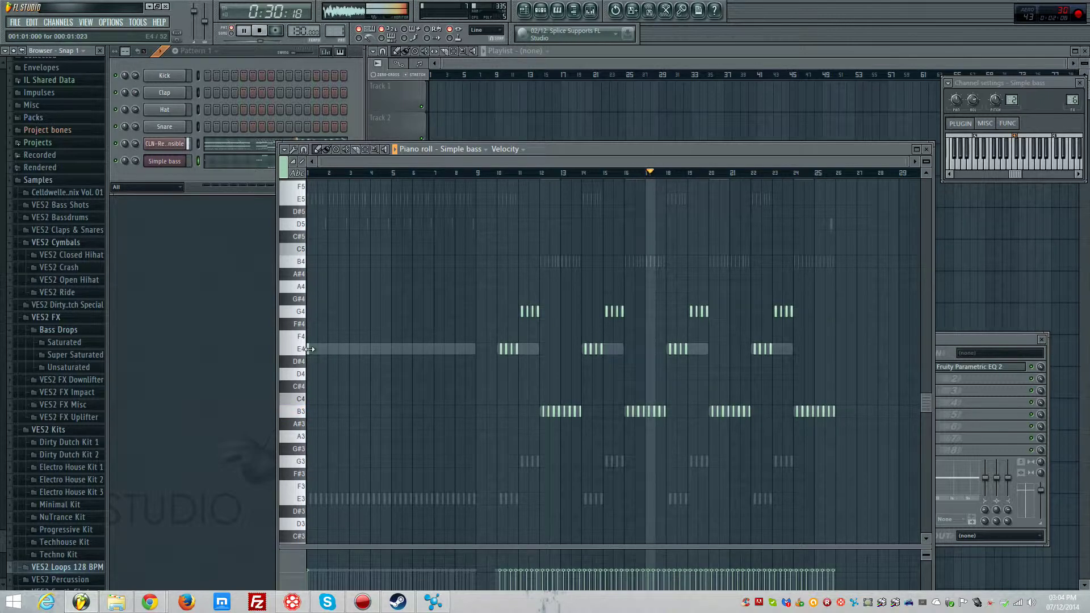
left_click_drag(307, 350, 475, 355)
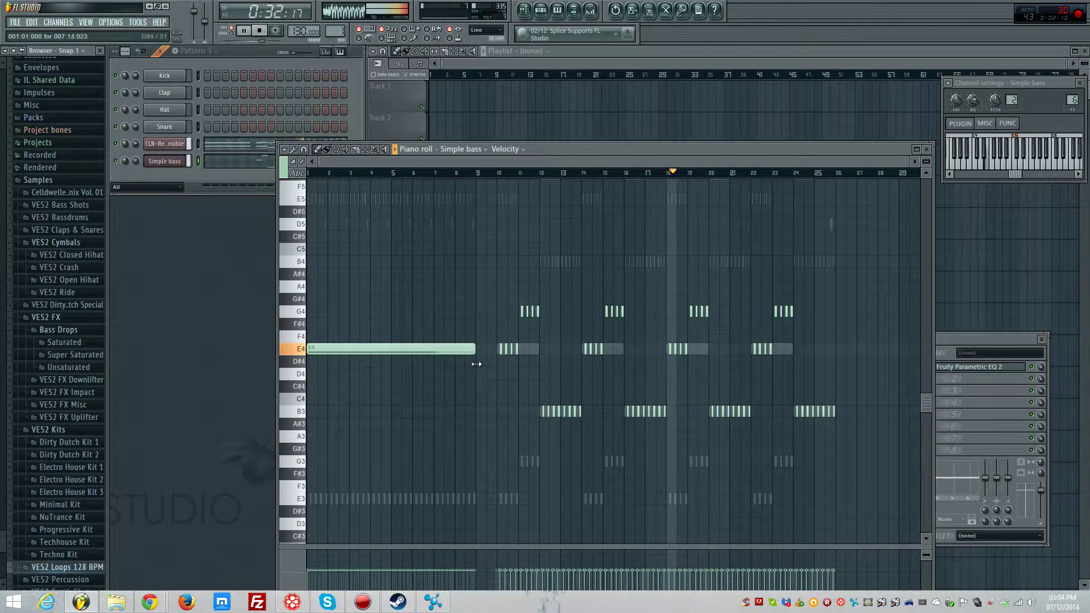
scroll(480, 362, "up", 3)
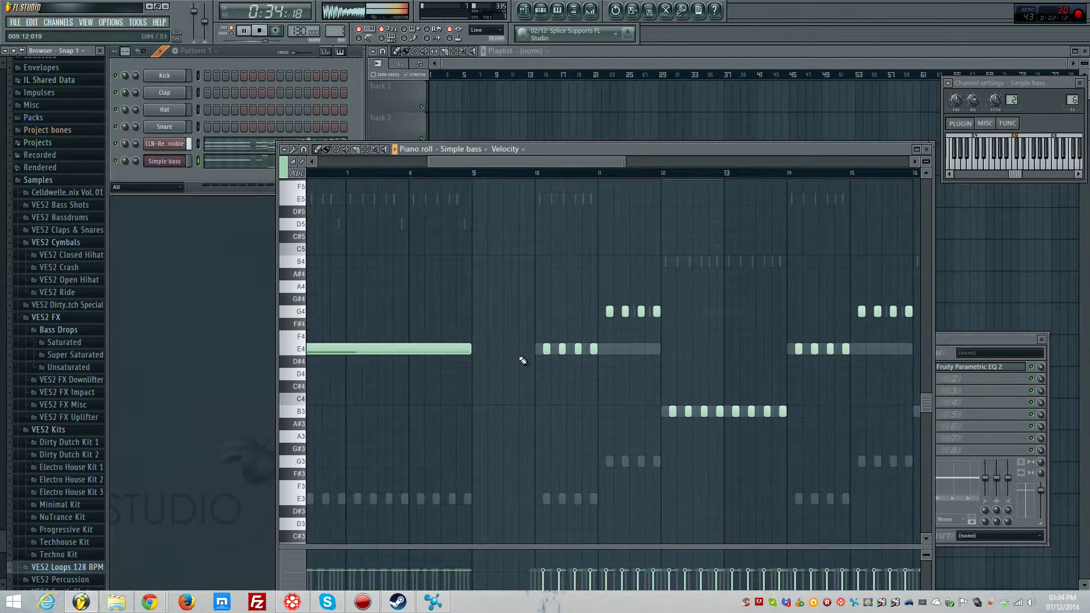
scroll(523, 361, "down", 4)
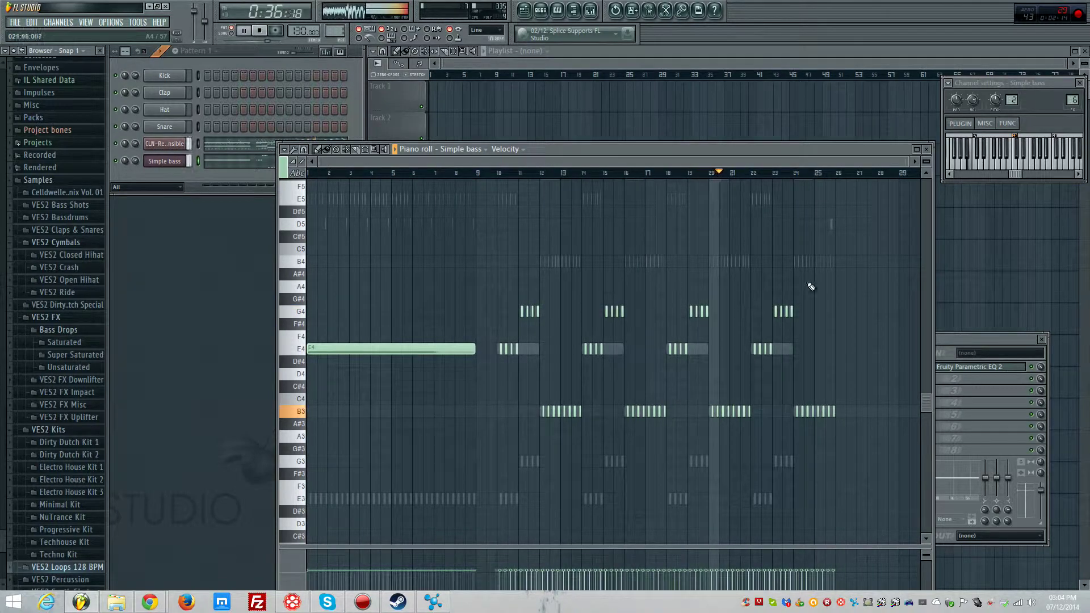
left_click(927, 149)
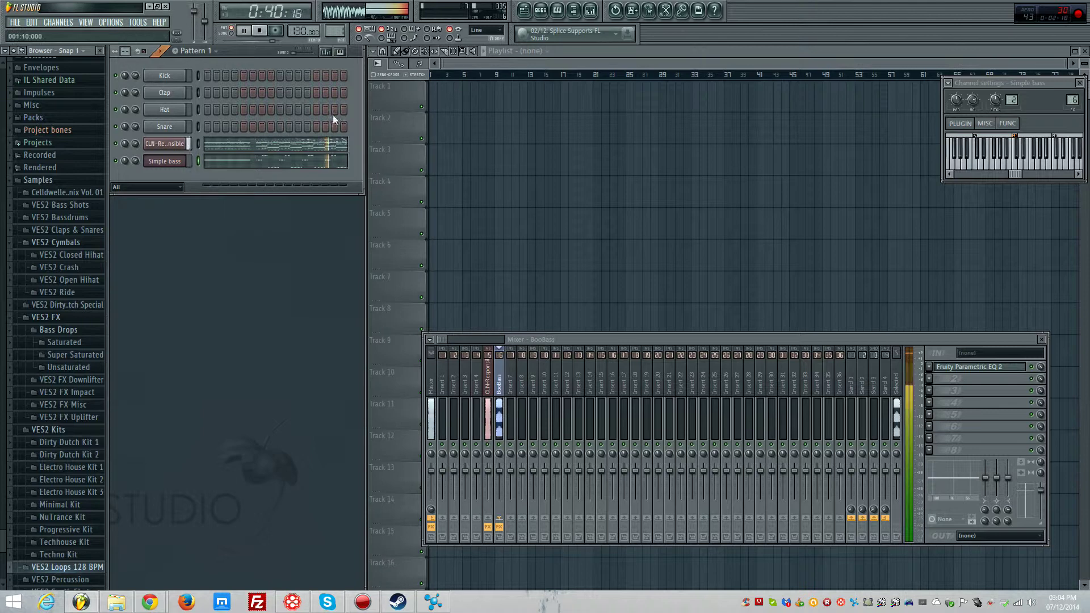
right_click(463, 102)
key("Escape")
left_click(193, 50)
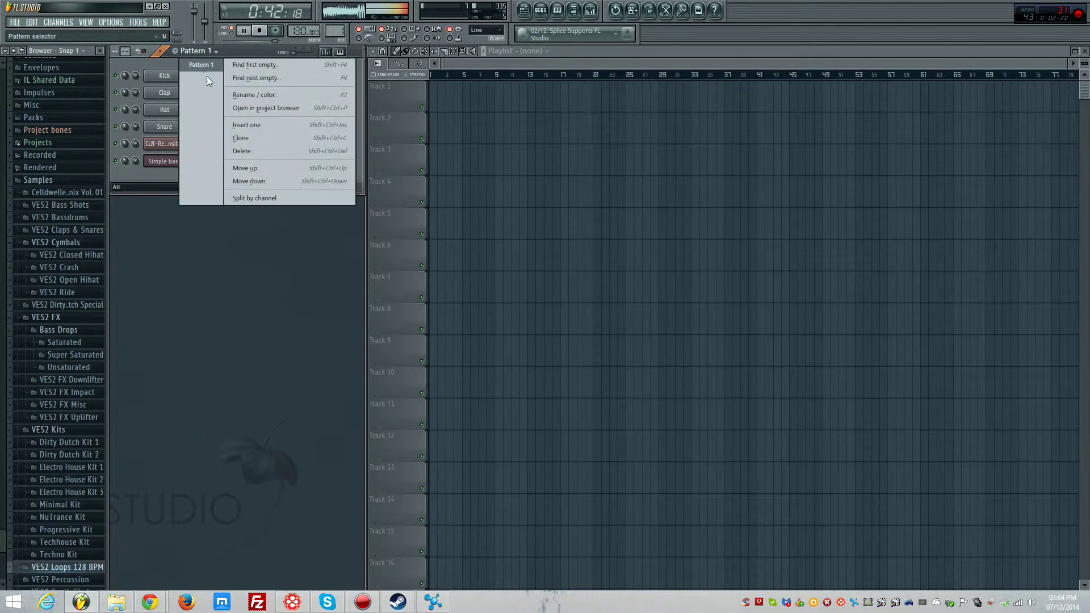
key("Escape")
- Bring up the mixer and lower the volume of the BooBass track to about -7.1 dB
left_click(86, 22)
left_click(131, 99)
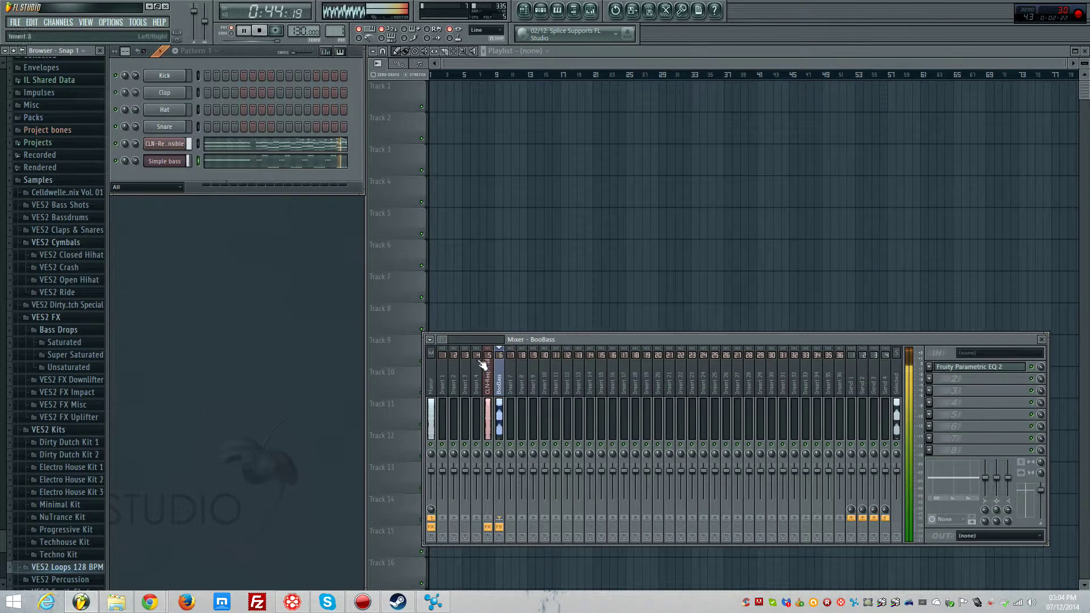
left_click_drag(501, 484, 503, 484)
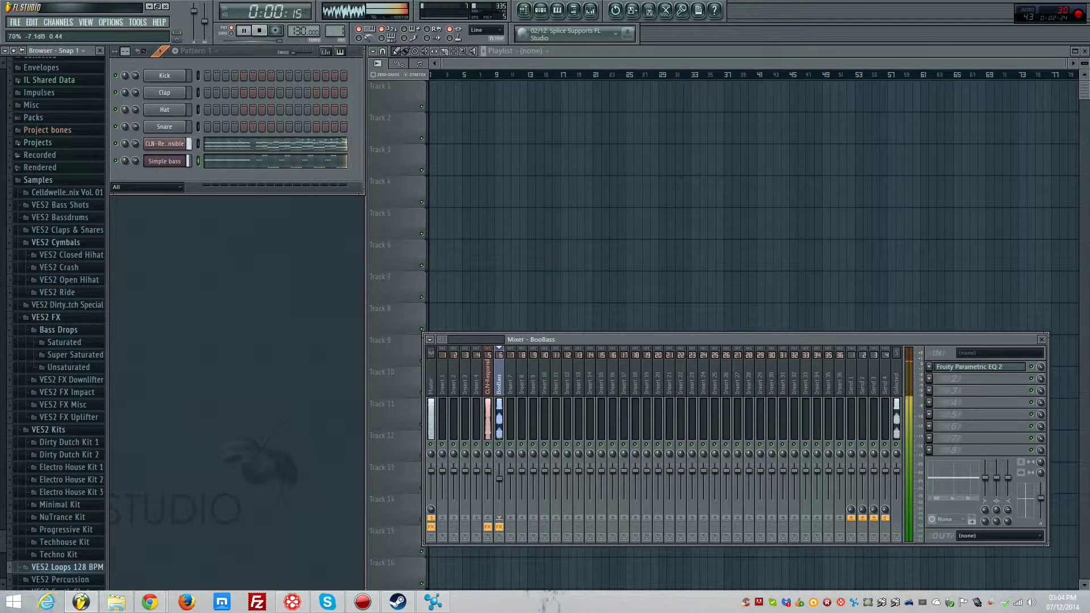
- Place Pattern 1 at the start of playlist track 1 and duplicate the clip directly behind it
left_click(221, 48)
left_click(211, 59)
left_click(458, 97)
left_click_drag(460, 96, 449, 96)
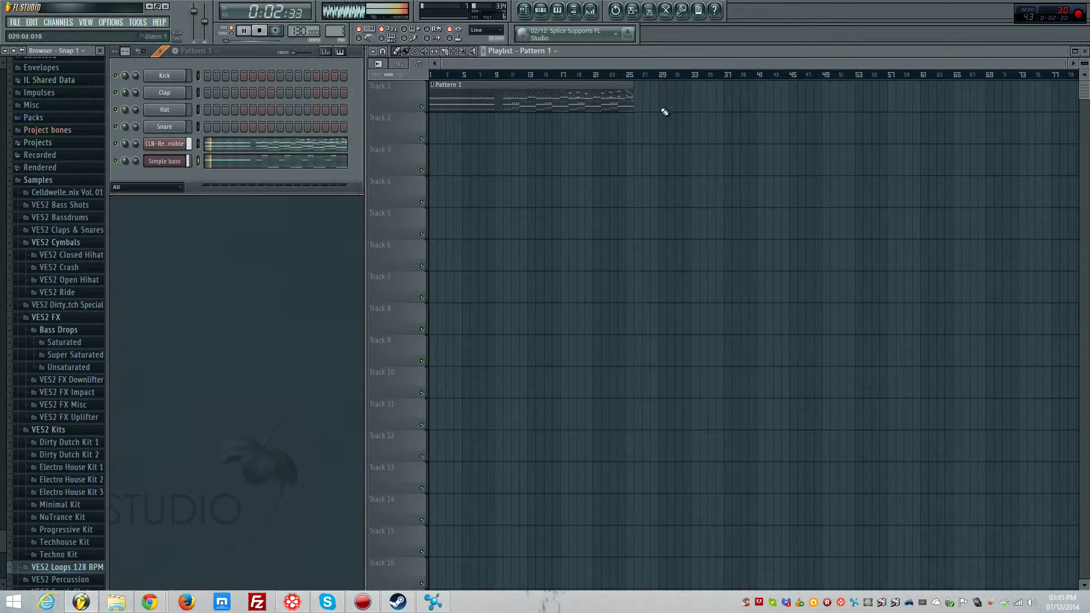
key("ctrl+a")
key("ctrl+b")
- Create a new empty pattern named Drums
left_click(209, 55)
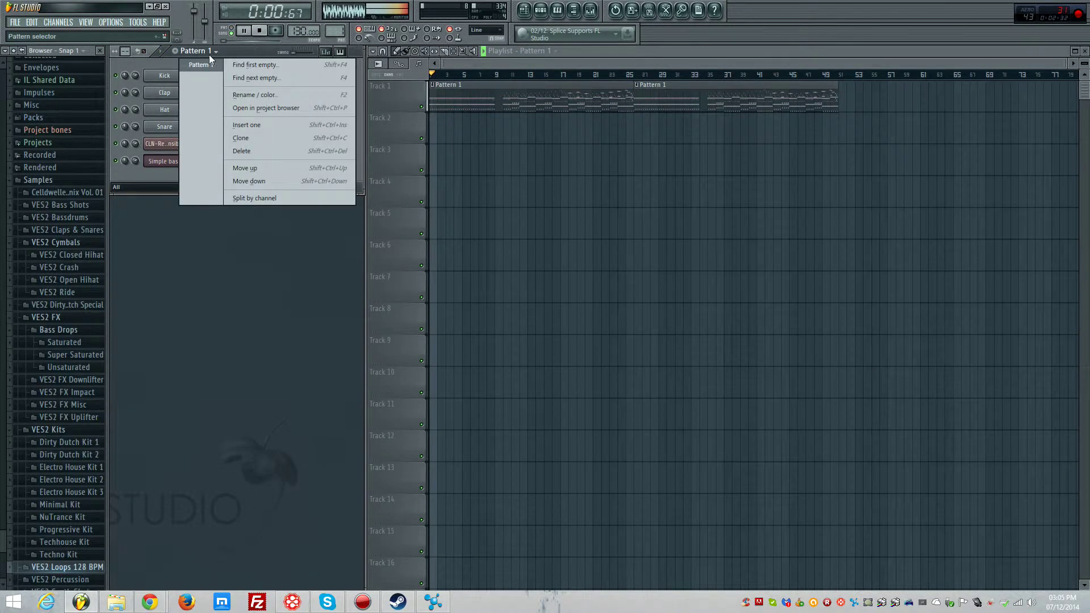
left_click(245, 76)
type("Drums")
key("Return")
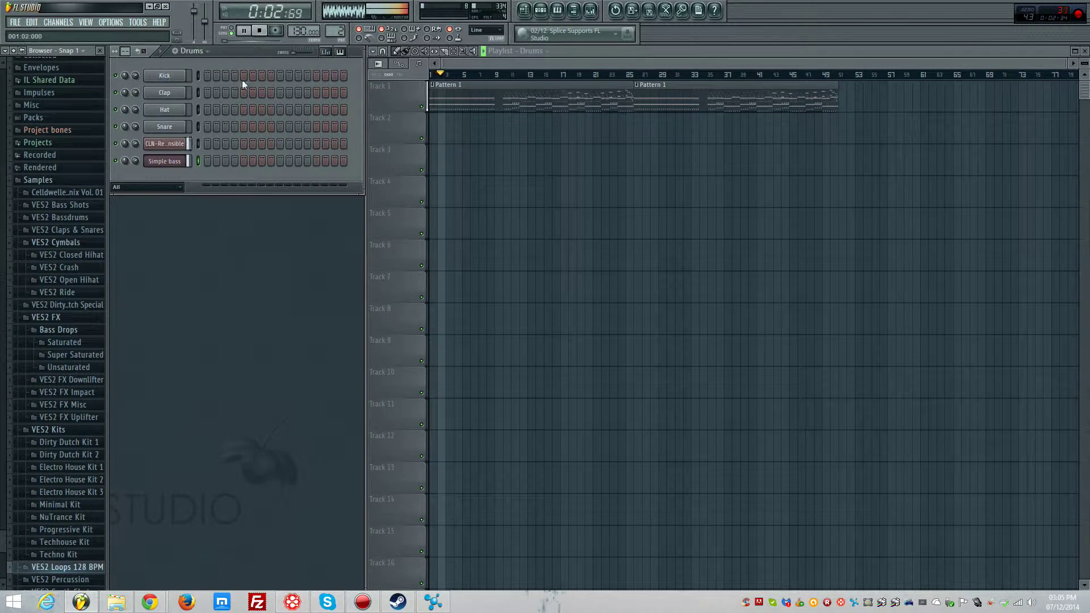
- Load the VES2 Bassdrum 002 sample into the Kick channel and fill every fourth step with a hit
left_click(60, 217)
left_click_drag(68, 86, 160, 77)
right_click(164, 76)
left_click(220, 177)
- Paint the Drums pattern along playlist track 2 for the full length of the two Pattern 1 clips
left_click(474, 132)
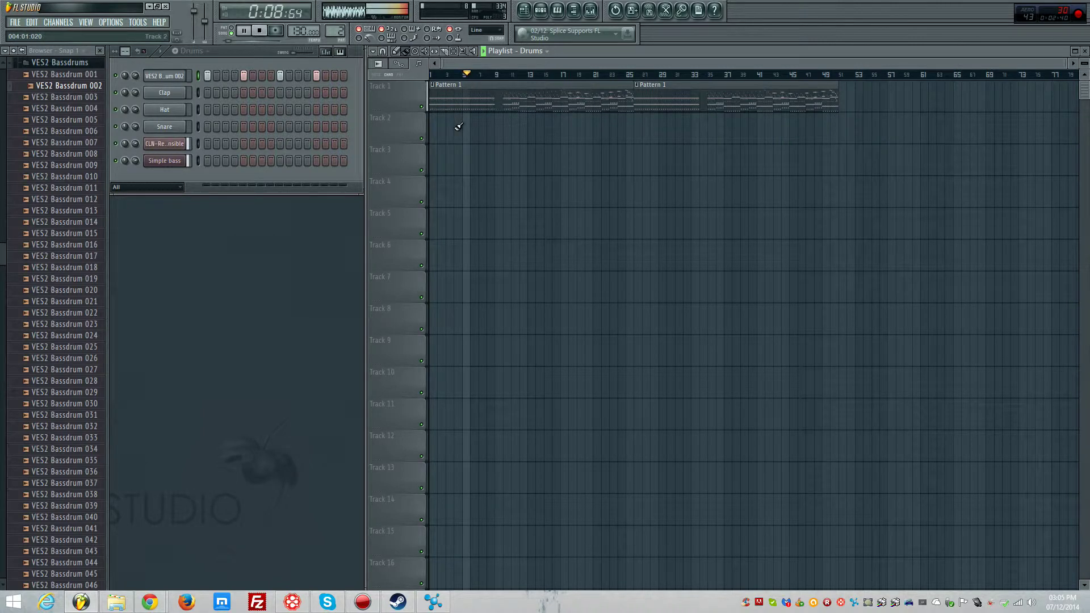
left_click_drag(459, 127, 921, 135)
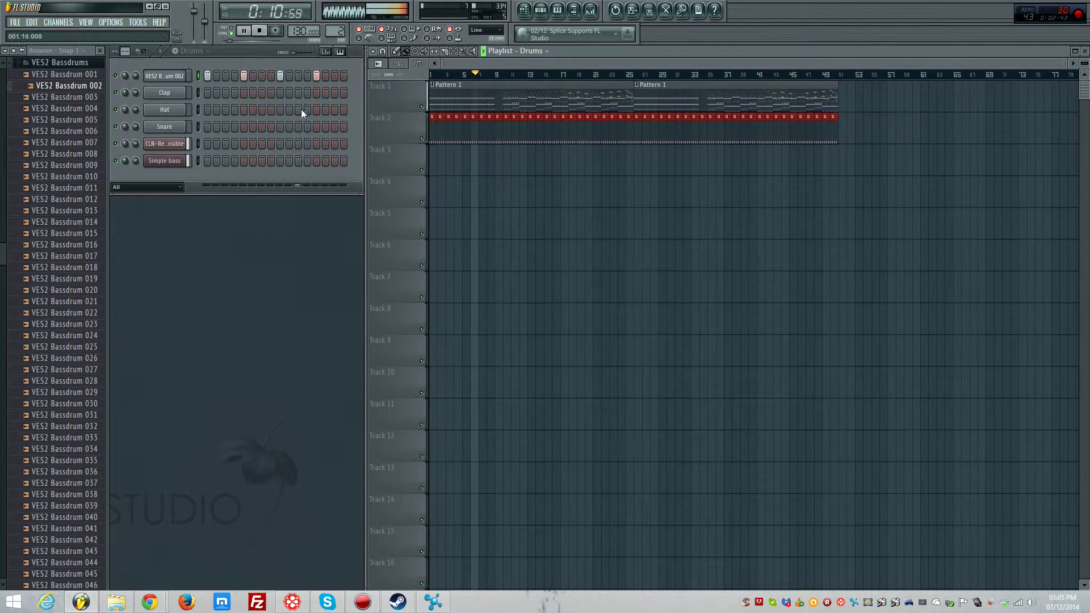
- Add Fruity Parametric EQ 2 to mixer insert 1, boost band 2, and cut bands 1 and 7 to -18 dB at the spectrum's ends
left_click(87, 22)
left_click(115, 99)
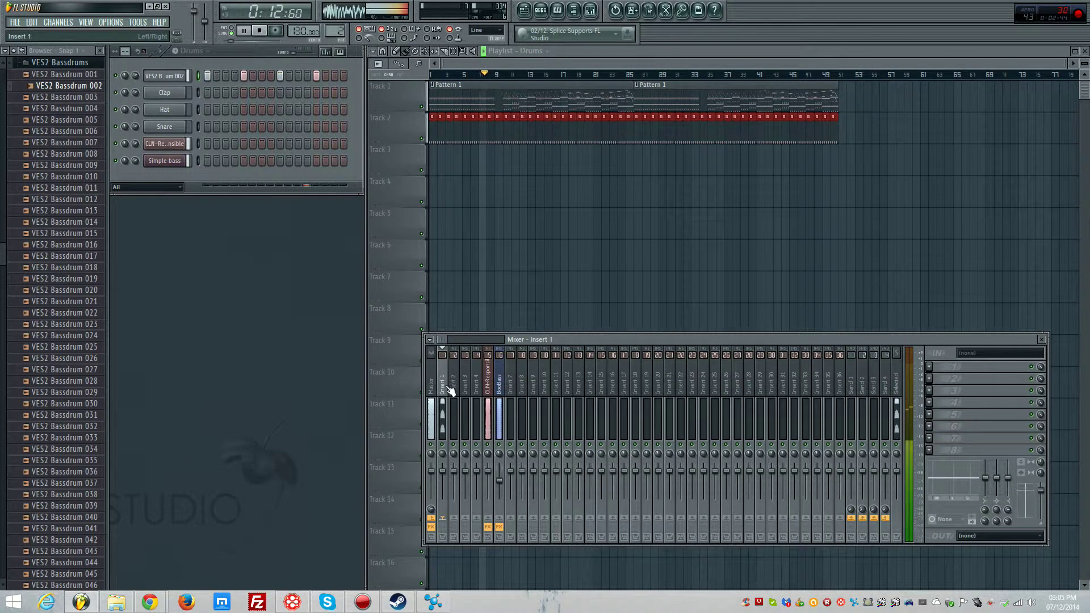
left_click(941, 369)
left_click(931, 404)
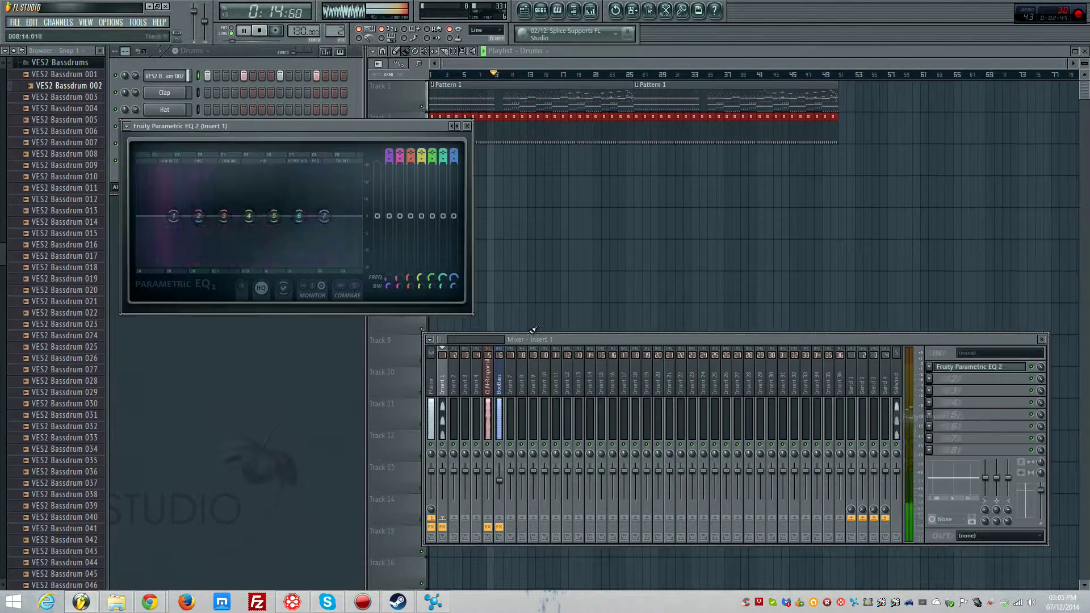
left_click_drag(200, 232, 137, 264)
left_click_drag(324, 216, 353, 265)
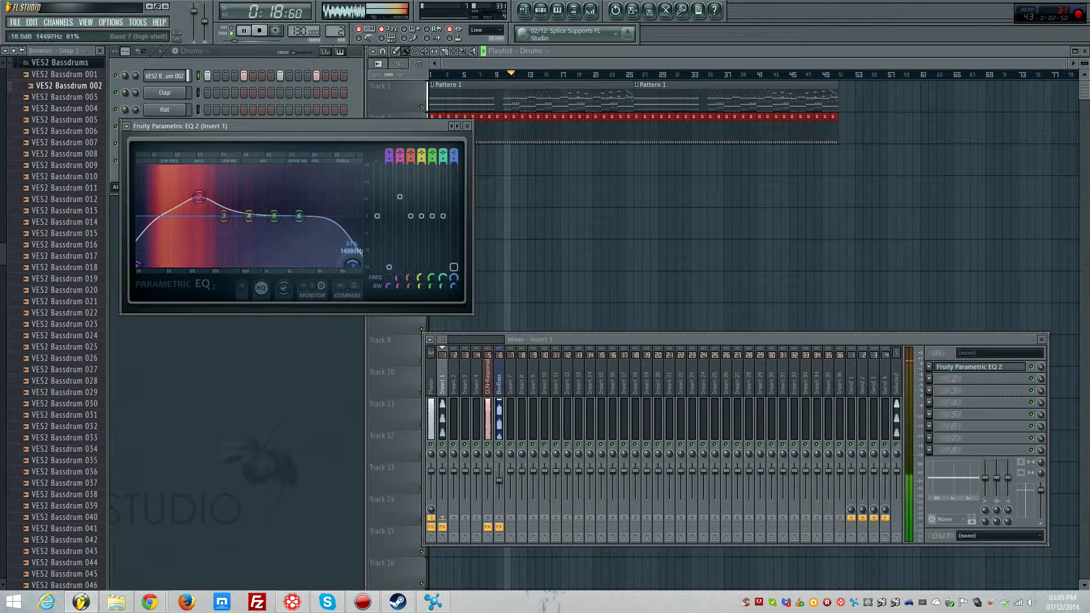
- Add a Fruity Compressor after the equalizer on insert 1, raise its ratio above 8:1, and close both effect windows
left_click(940, 379)
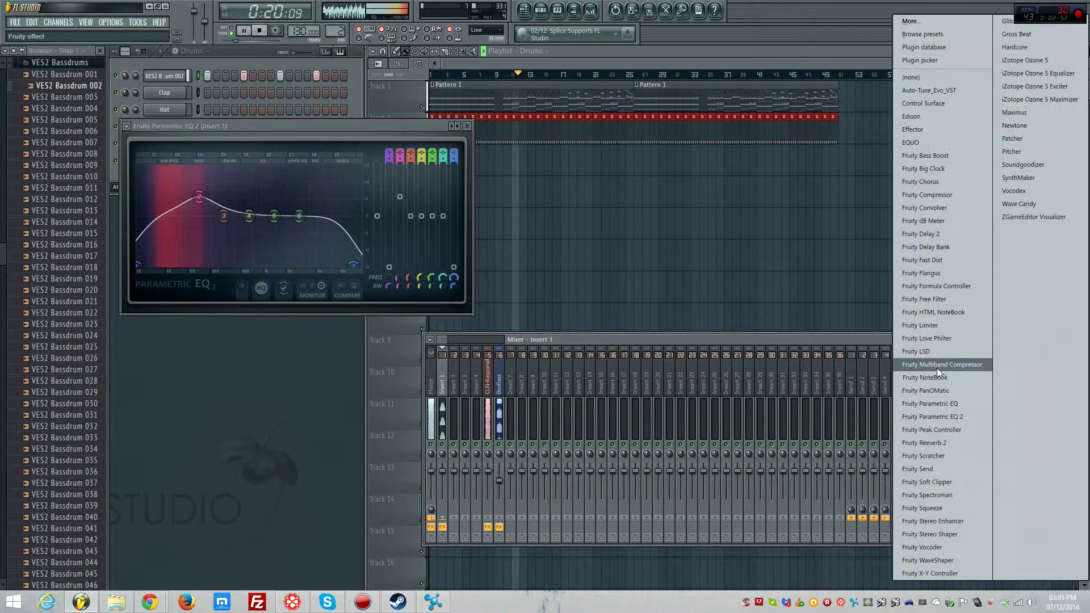
left_click(949, 196)
left_click_drag(256, 173, 255, 136)
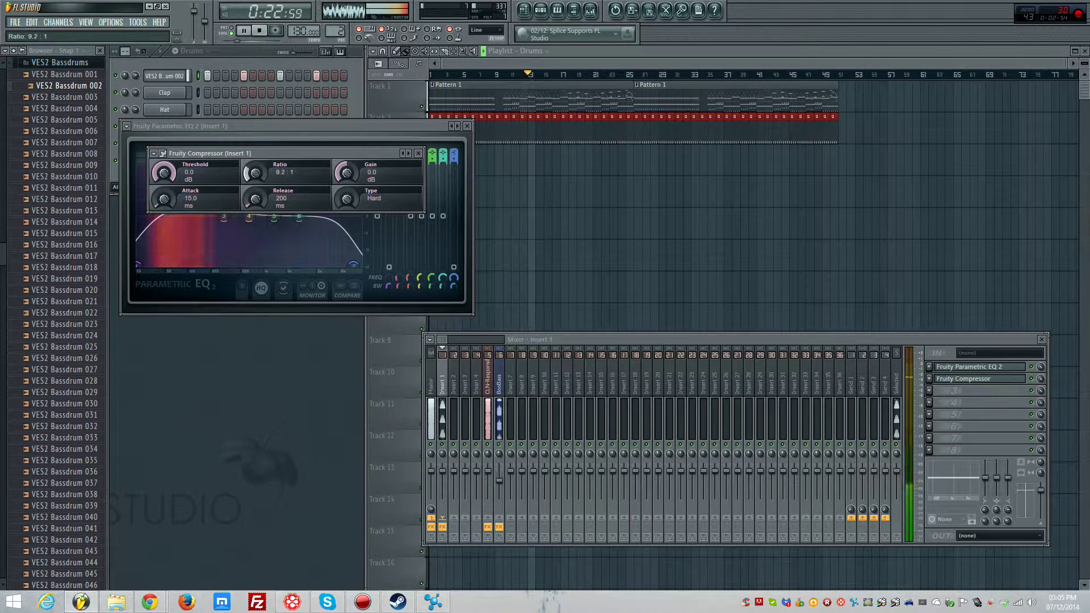
left_click(419, 154)
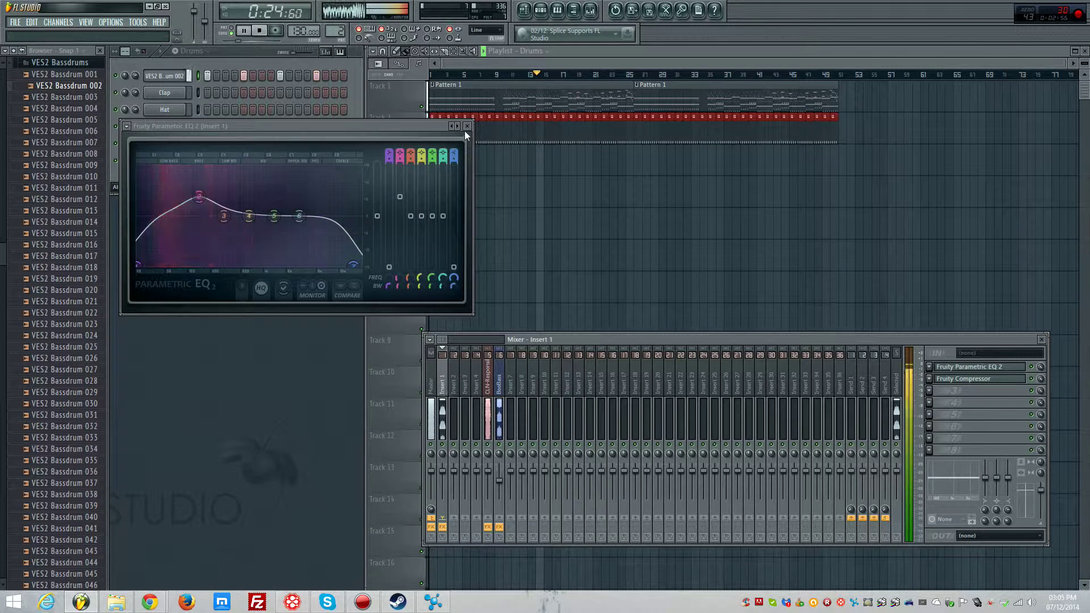
left_click(467, 126)
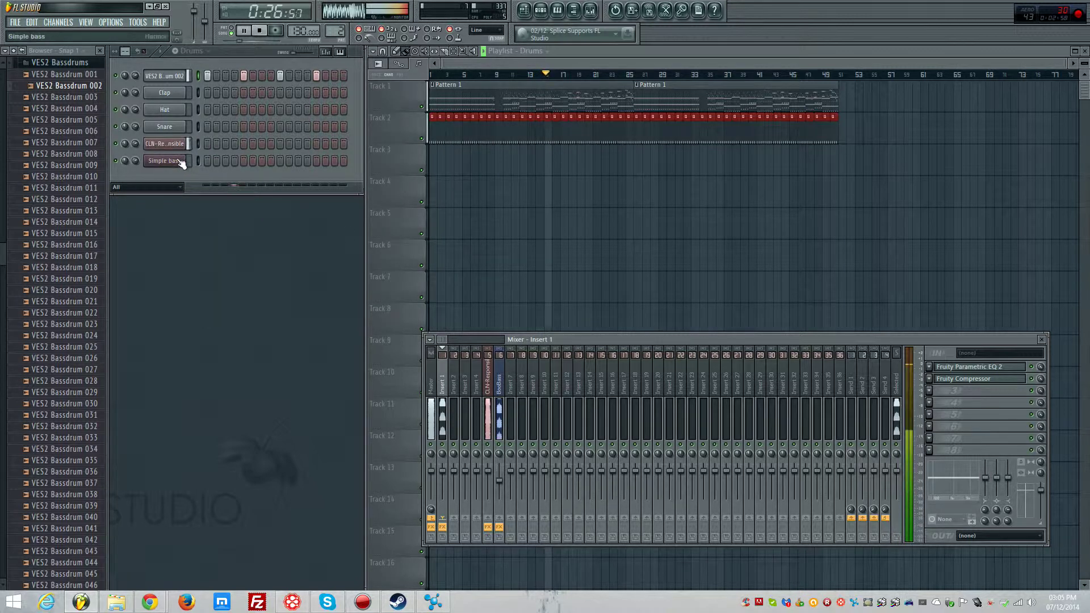
- Collapse the VES2 Bassdrums folder and add Snare hits on steps 5 and 13 of the Drums pattern
left_click(63, 62)
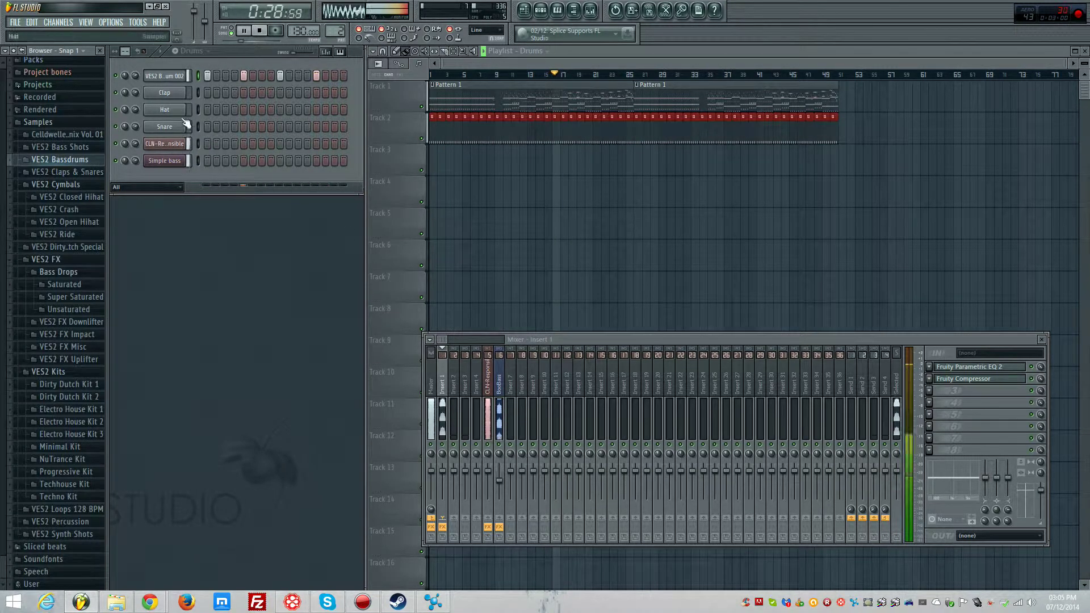
left_click(247, 127)
left_click(316, 127)
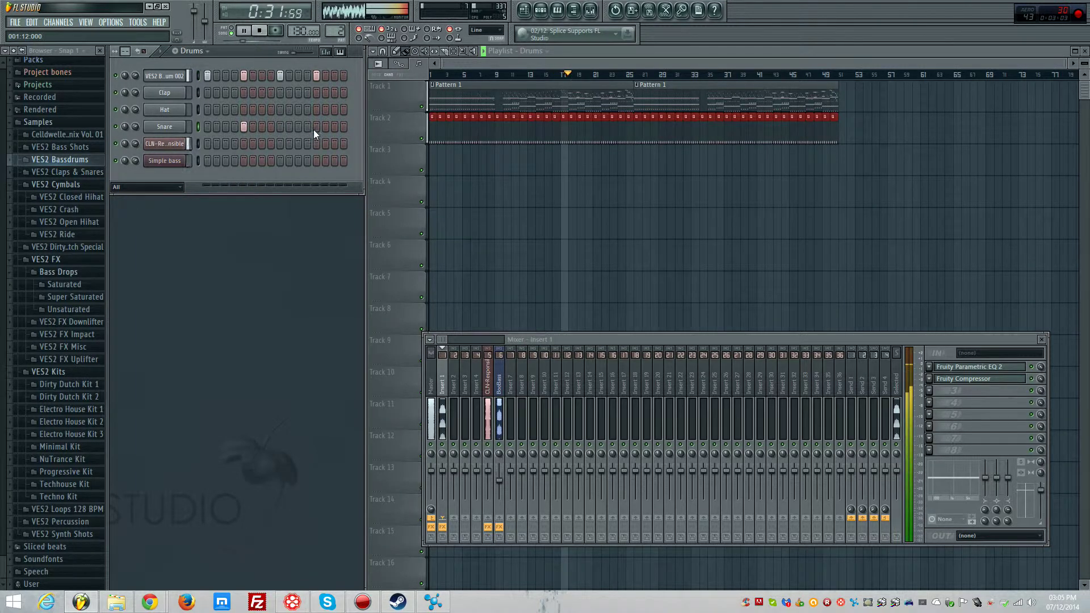
- Add Fruity Parametric EQ 2 to the snare's insert 4, boost band 6 by 10.5 dB at 8296 Hz, and cut bands 1 and 7
left_click(174, 132)
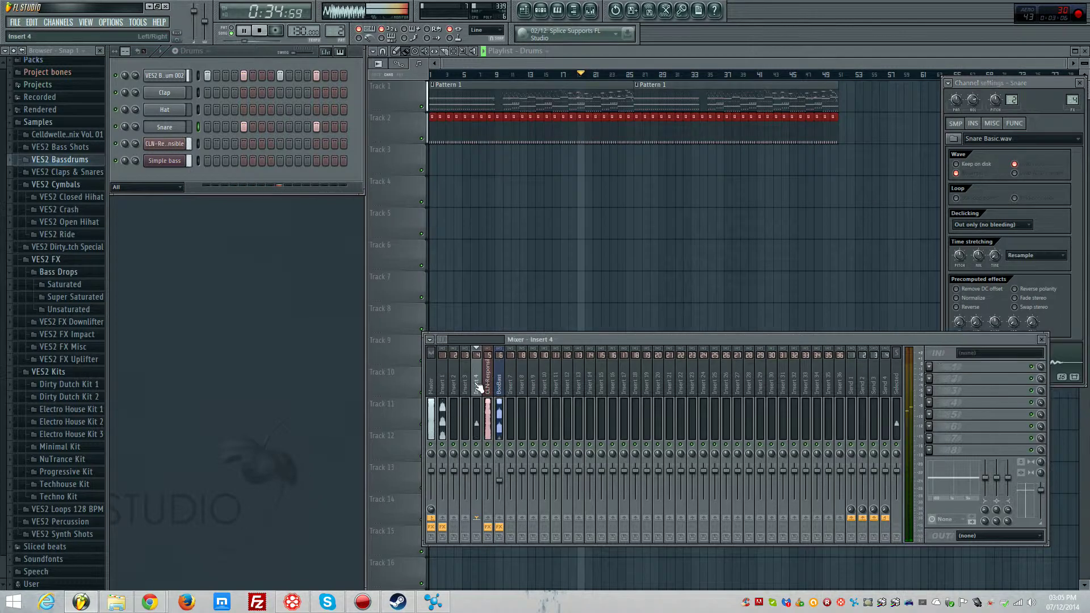
left_click(929, 366)
left_click(937, 416)
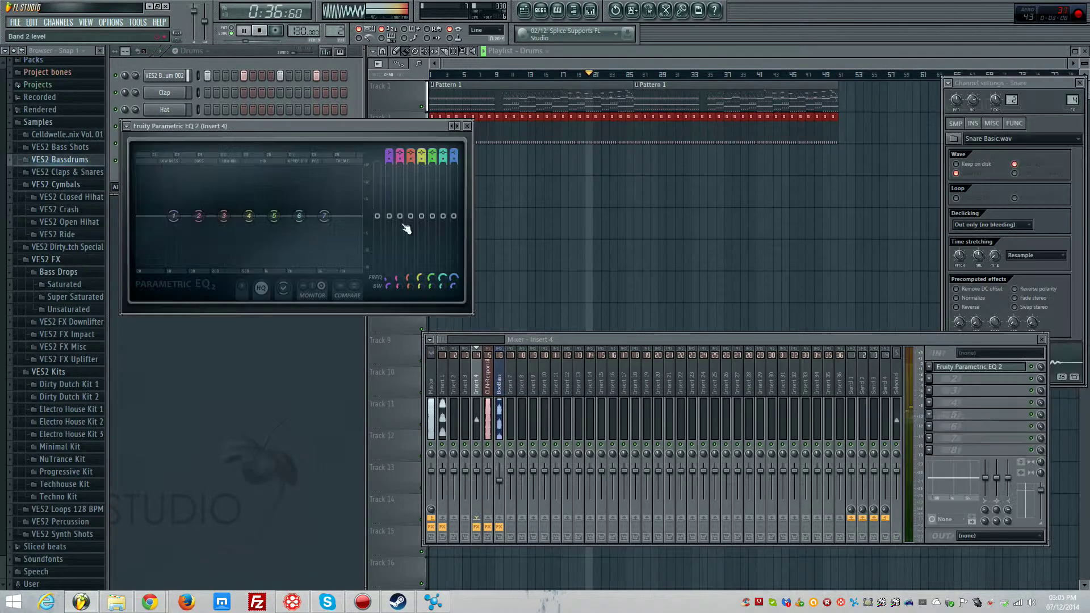
left_click_drag(300, 216, 322, 197)
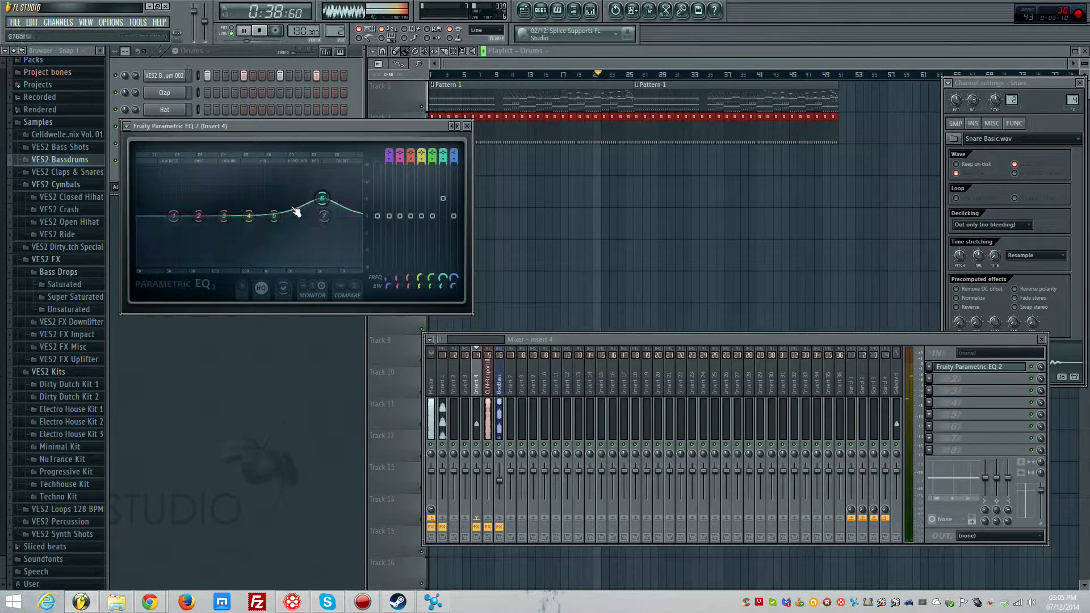
left_click_drag(174, 216, 177, 264)
left_click_drag(324, 216, 359, 264)
left_click_drag(322, 198, 333, 186)
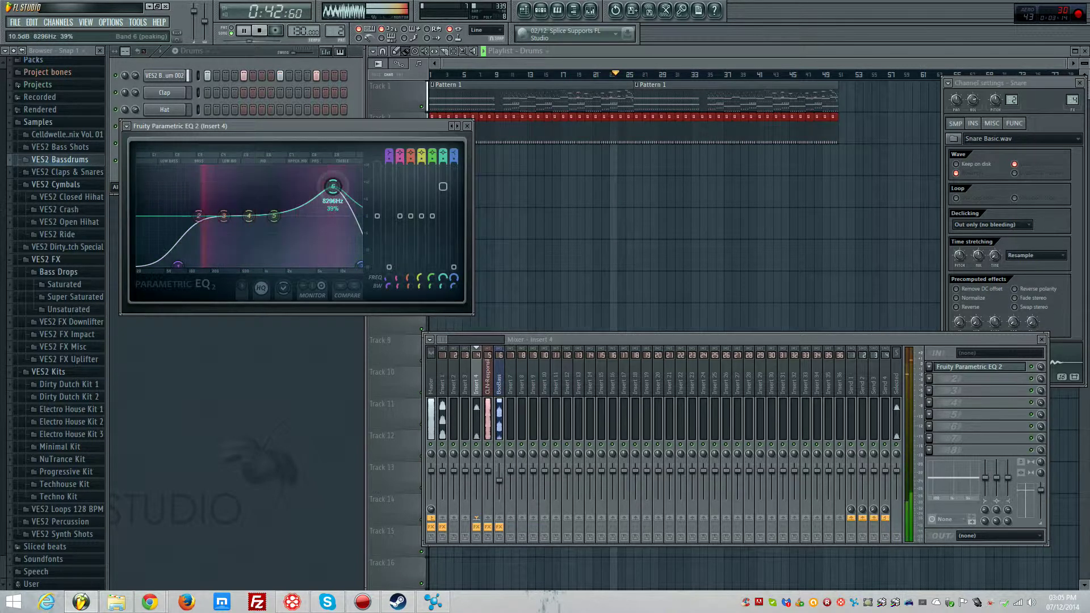
left_click(467, 126)
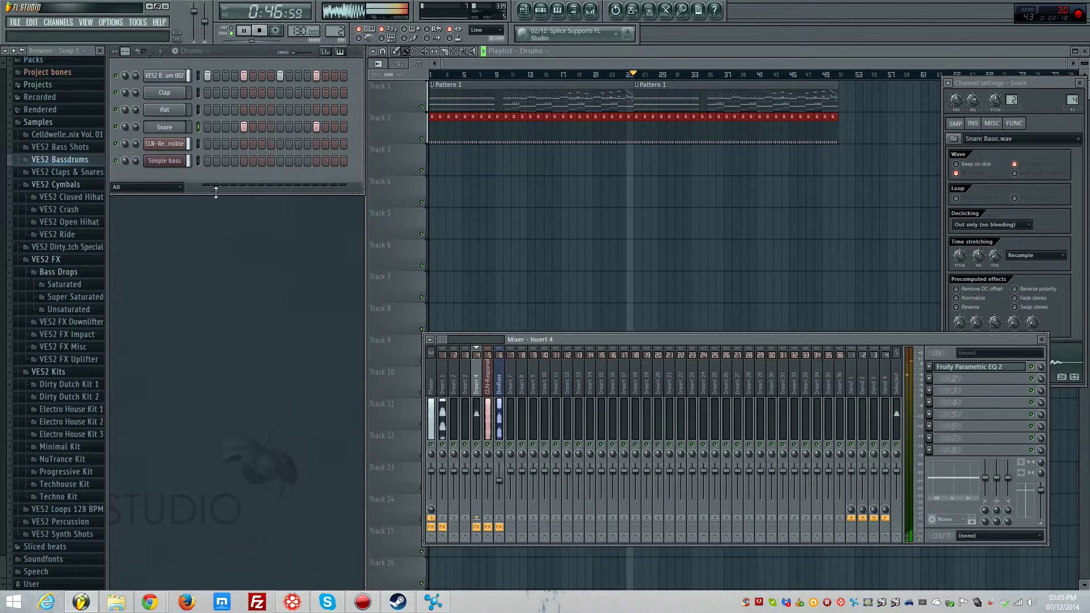
left_click(208, 109)
left_click(225, 110)
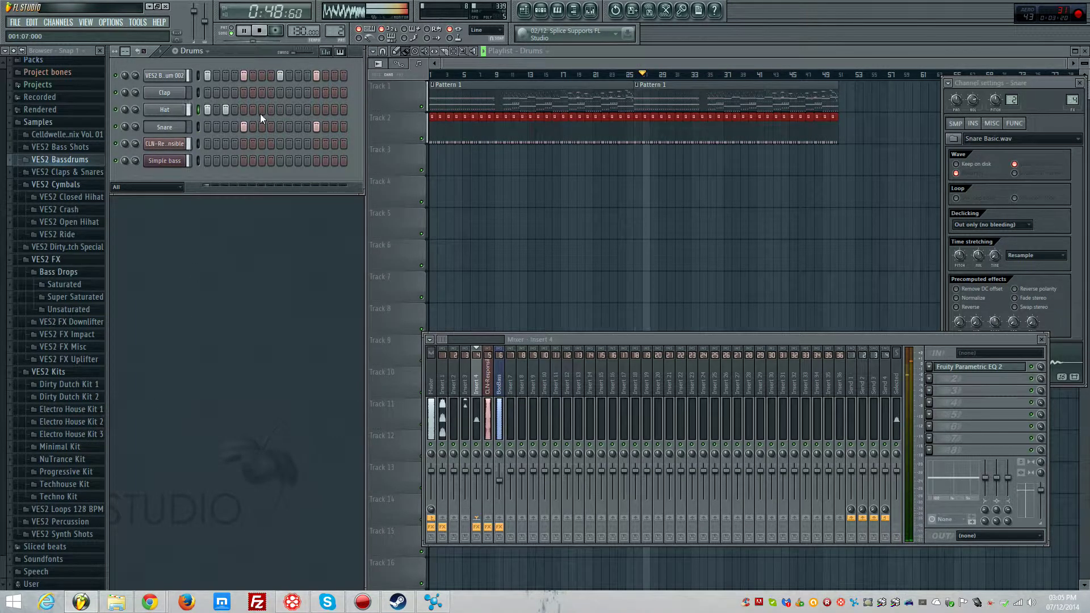
right_click(225, 109)
right_click(207, 109)
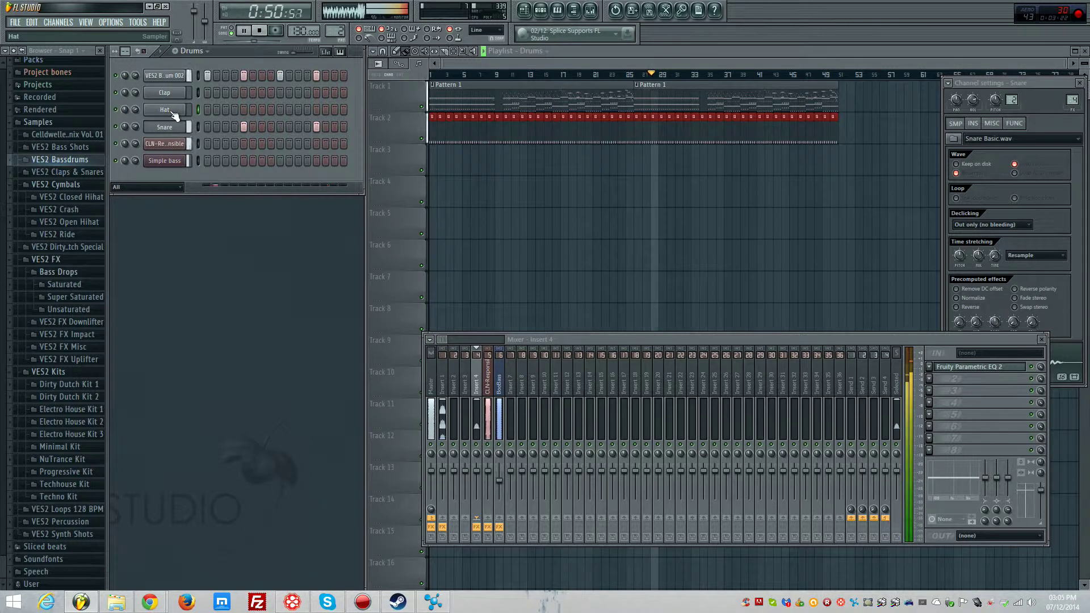
- Fill the Hat channel on every second step and lower its mixer insert 3 volume to -9.4 dB
right_click(174, 116)
left_click(220, 204)
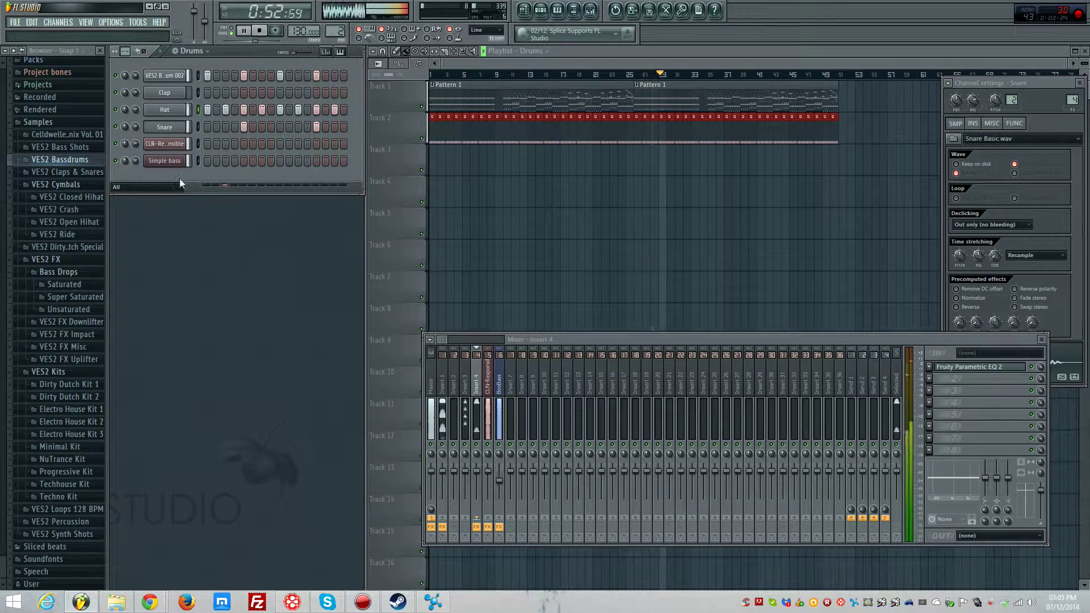
left_click(181, 115)
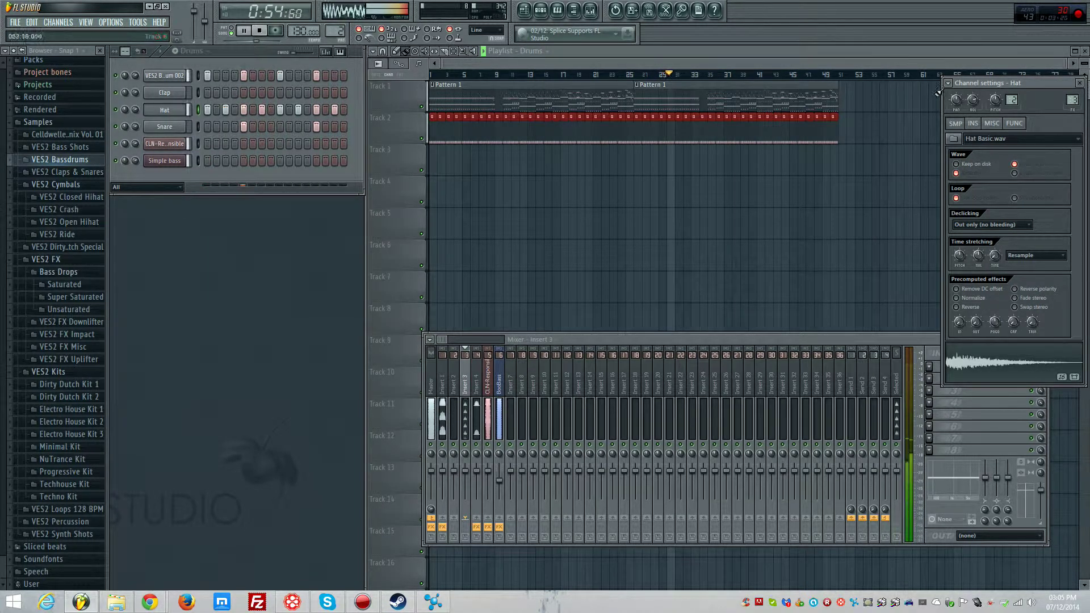
left_click_drag(469, 481, 469, 502)
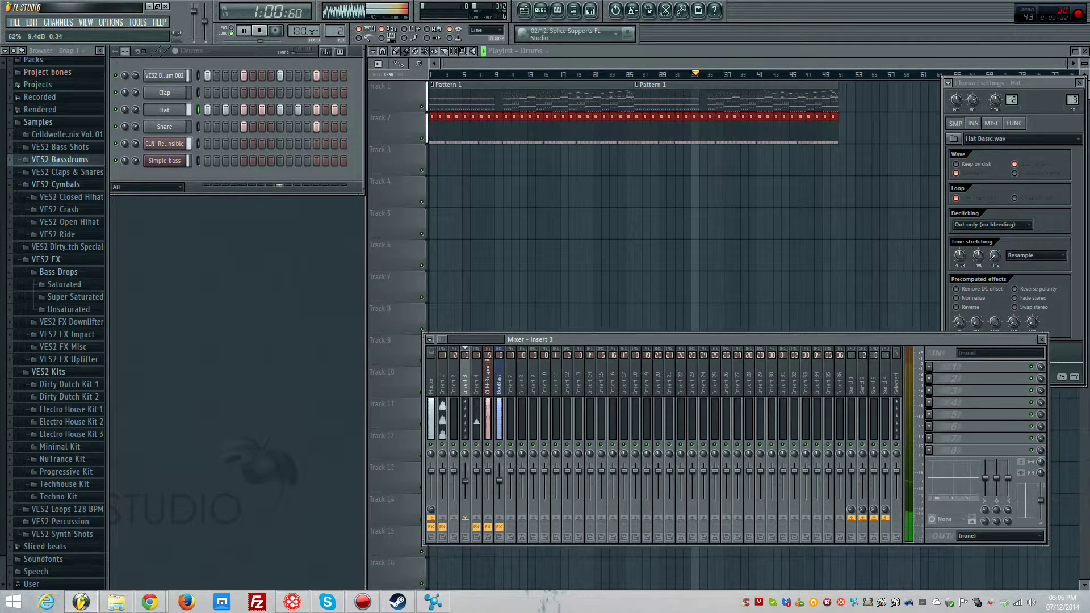
- Add Fruity Parametric EQ 2 to insert 3, cut band 1 to -18 dB at 143 Hz, boost band 5 and cut band 7
left_click(933, 366)
left_click(954, 404)
left_click_drag(209, 306, 228, 351)
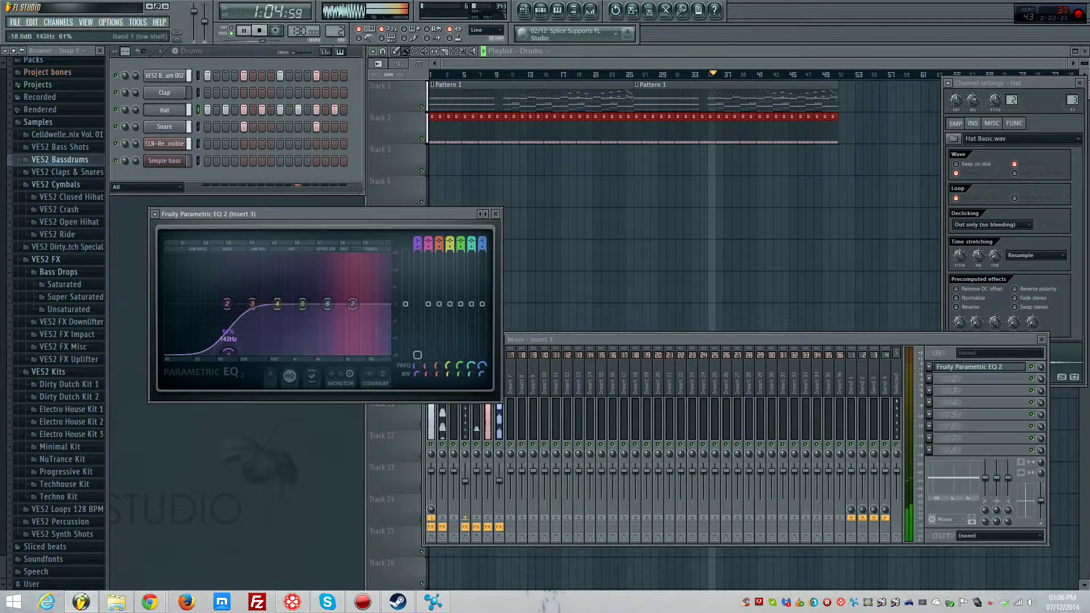
left_click_drag(302, 304, 343, 282)
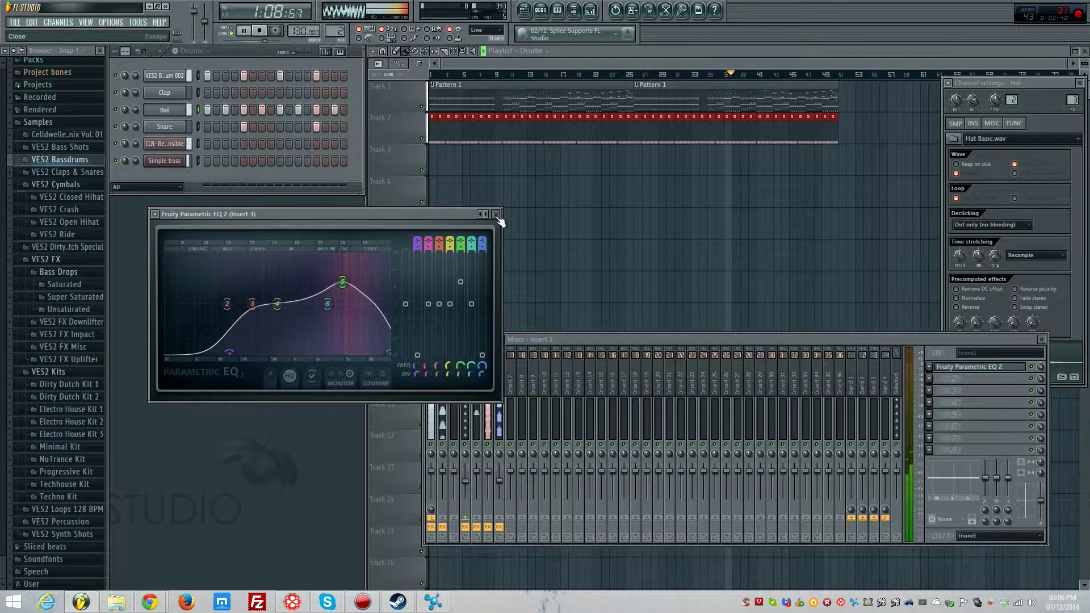
left_click(496, 215)
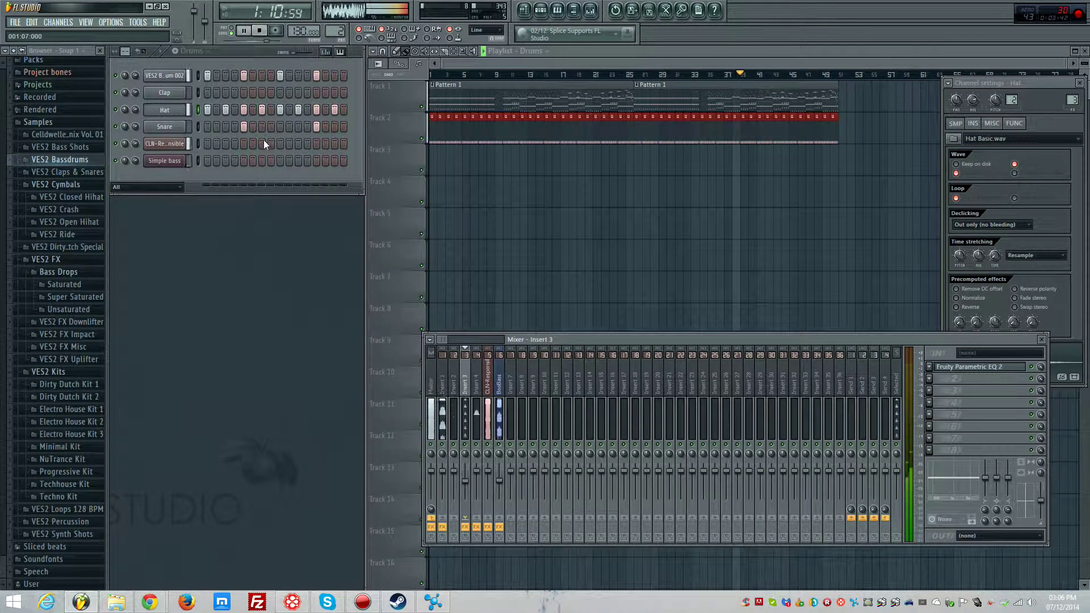
- Switch to Pattern 1 and sidechain mixer insert 1 to the BooBass track
left_click(191, 51)
left_click(198, 64)
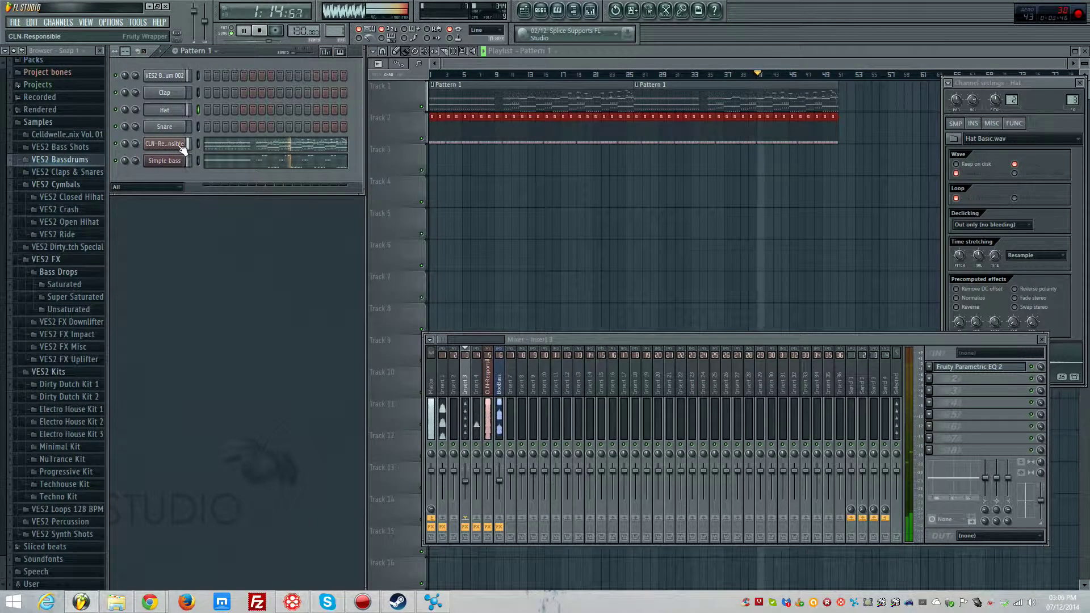
left_click(443, 369)
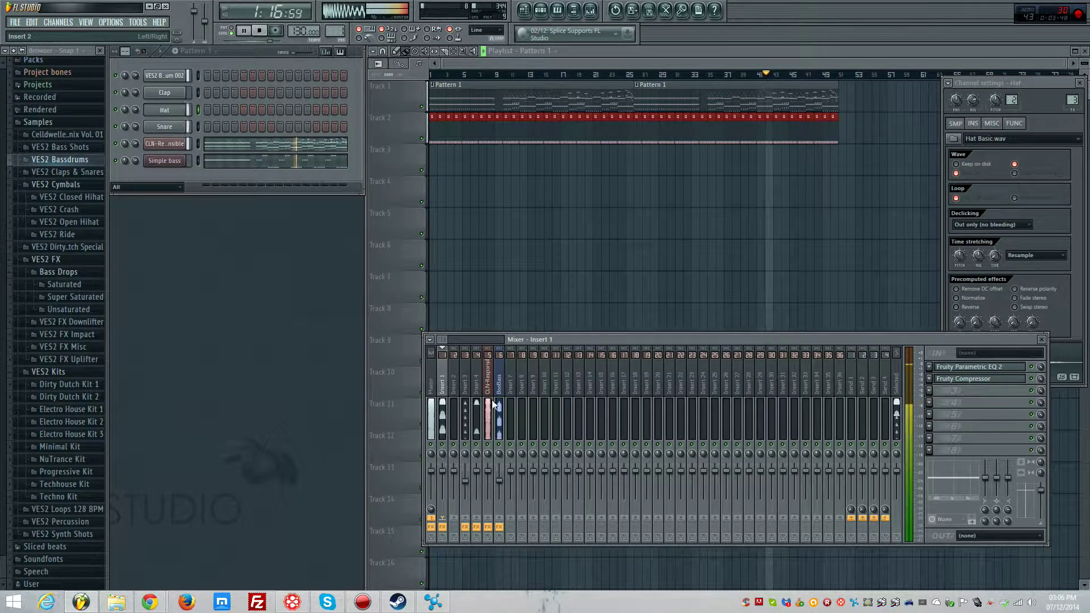
left_click(500, 519)
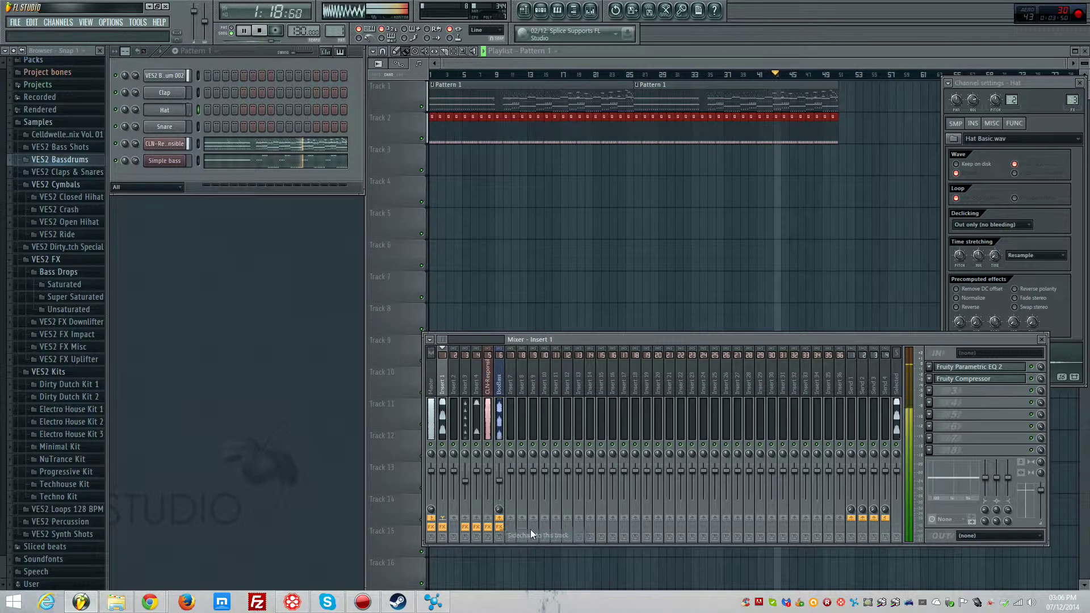
- Add a Fruity Limiter to BooBass with Insert 1 as sidechain input in COMP mode, a lowered threshold and a 2.7:1 ratio
left_click(501, 390)
left_click(929, 379)
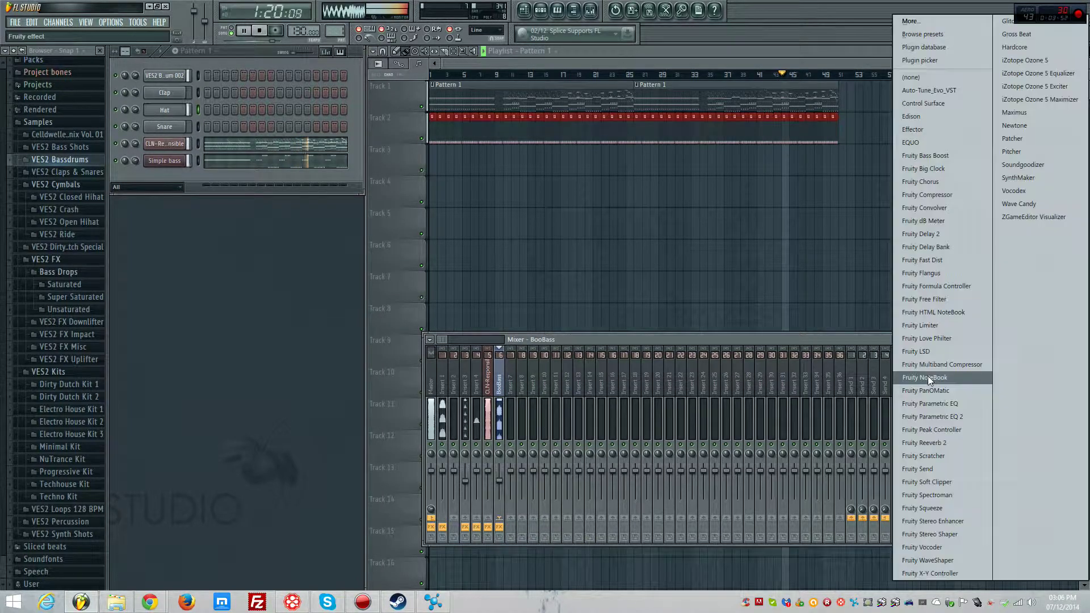
left_click(935, 326)
left_click(321, 318)
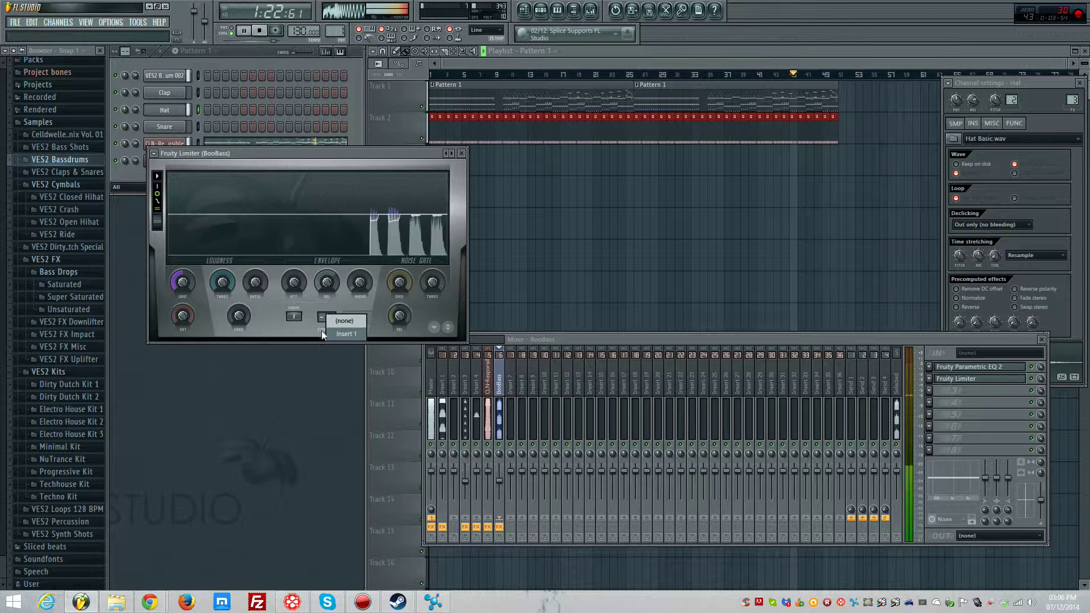
left_click(345, 334)
left_click(357, 331)
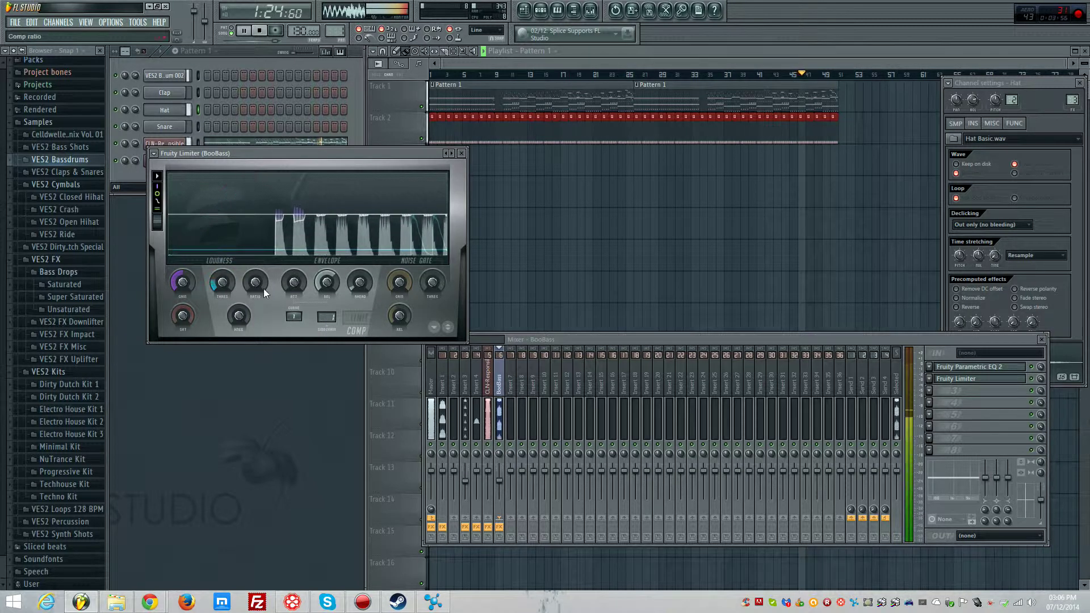
left_click_drag(264, 293, 264, 289)
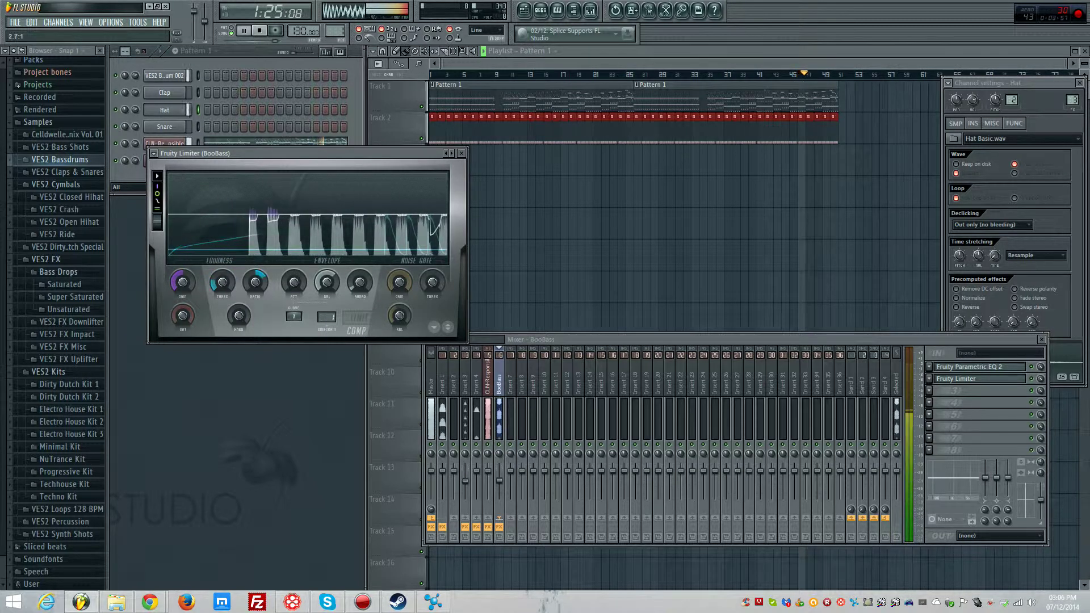
left_click(464, 154)
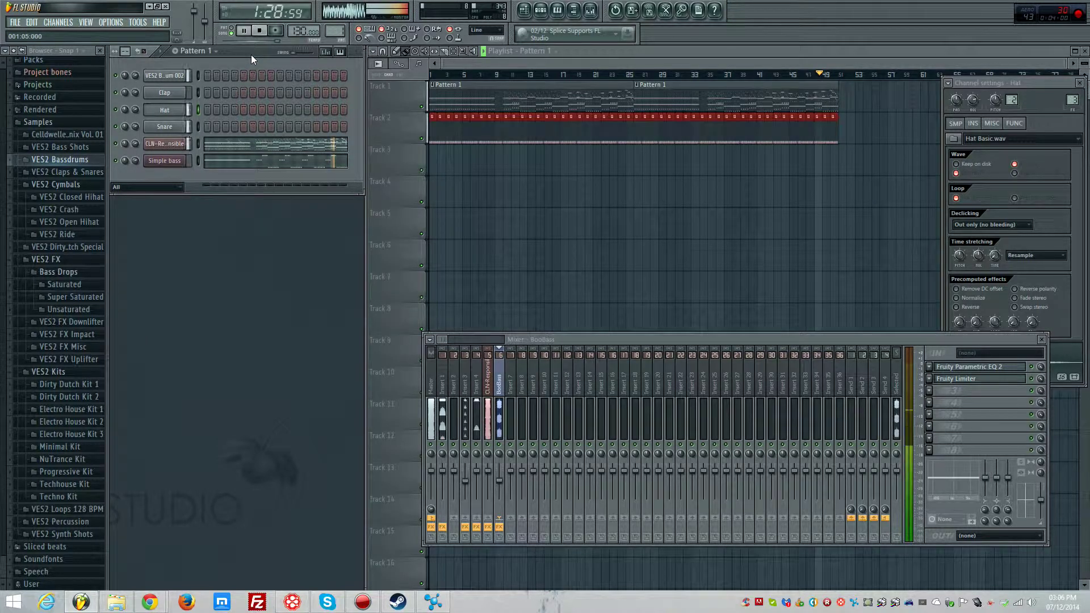
- Clone Pattern 1 and copy all CLN-Responsible notes in the cloned pattern
left_click(215, 52)
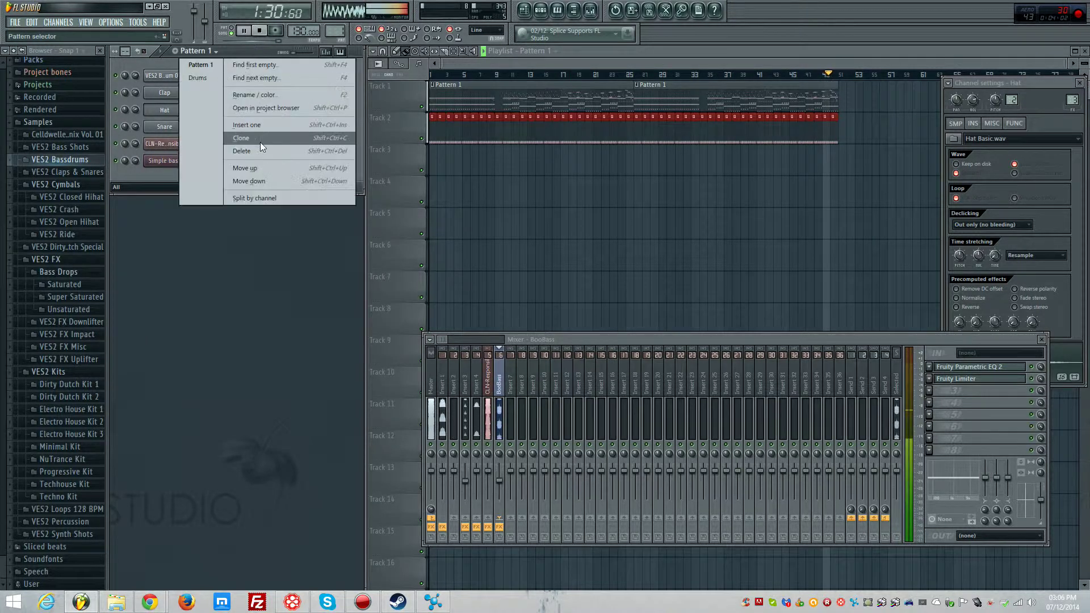
left_click(260, 142)
left_click(218, 144)
key("ctrl+a")
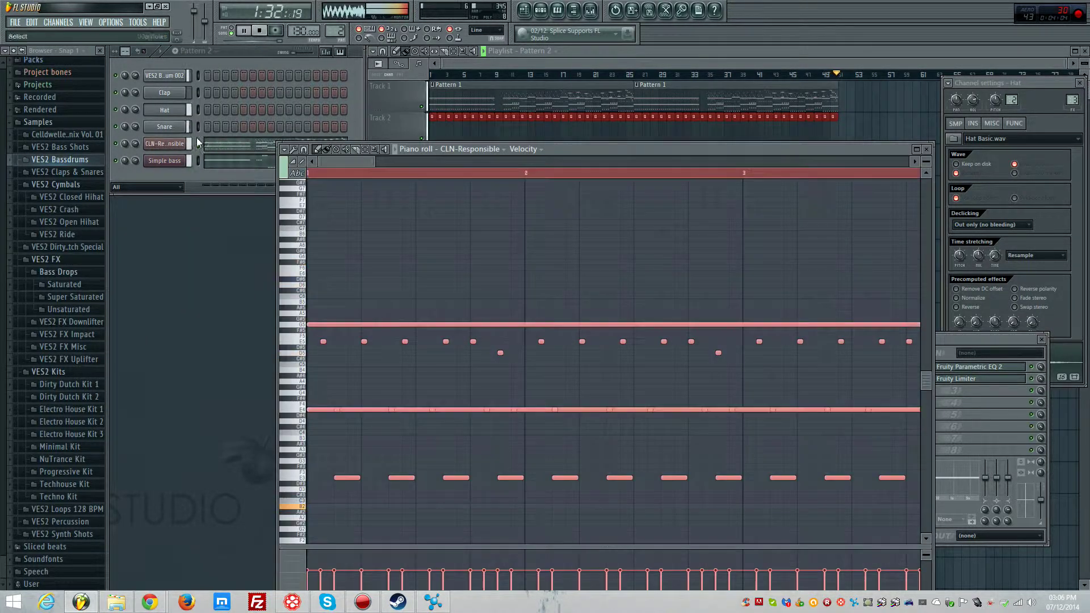
- Add a Nexus channel and paste the copied CLN-Responsible notes into its piano roll
left_click(65, 25)
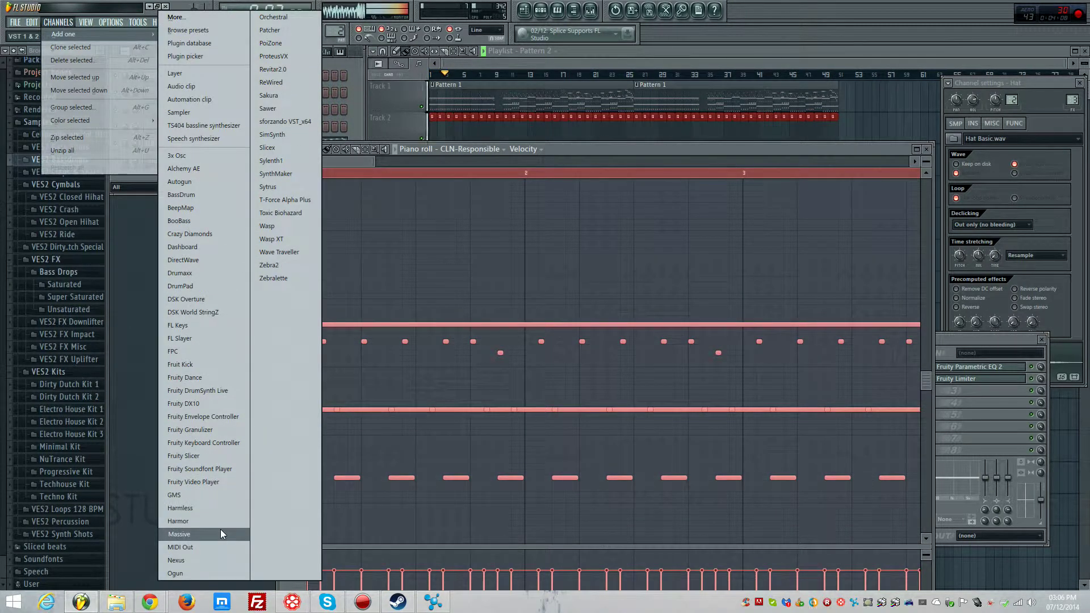
left_click(211, 560)
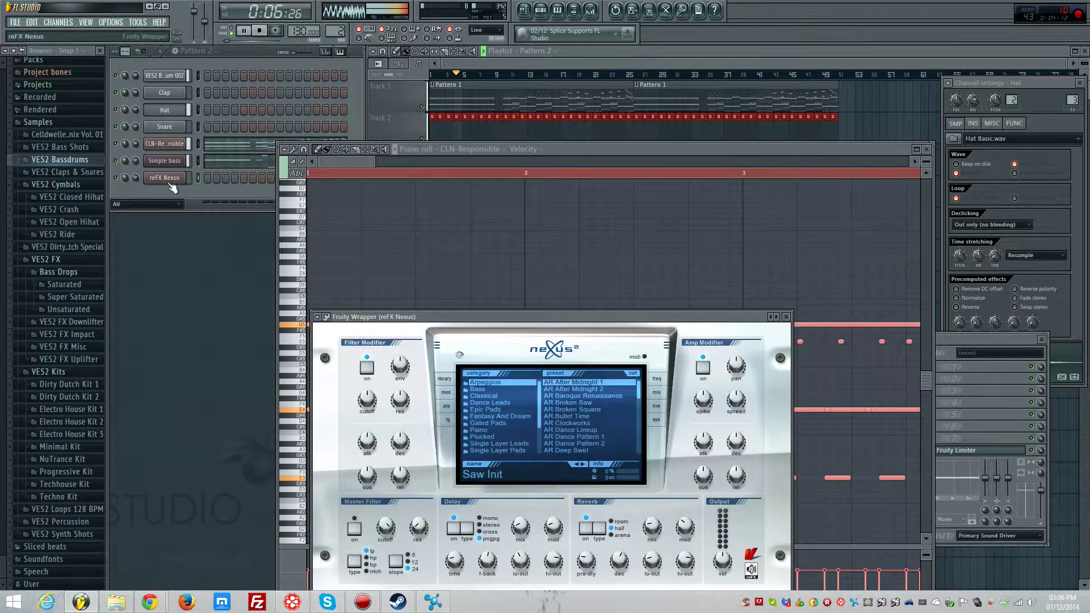
right_click(187, 176)
left_click(200, 178)
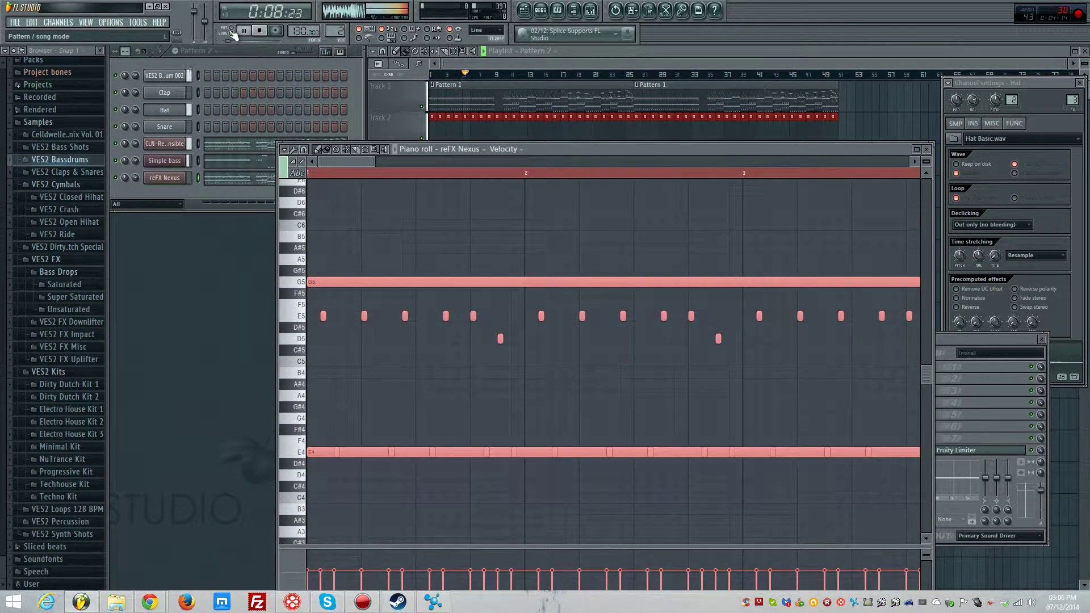
- Switch playback to pattern mode and delete the Nexus notes in the first eight bars
left_click(233, 35)
left_click(172, 178)
right_click(199, 178)
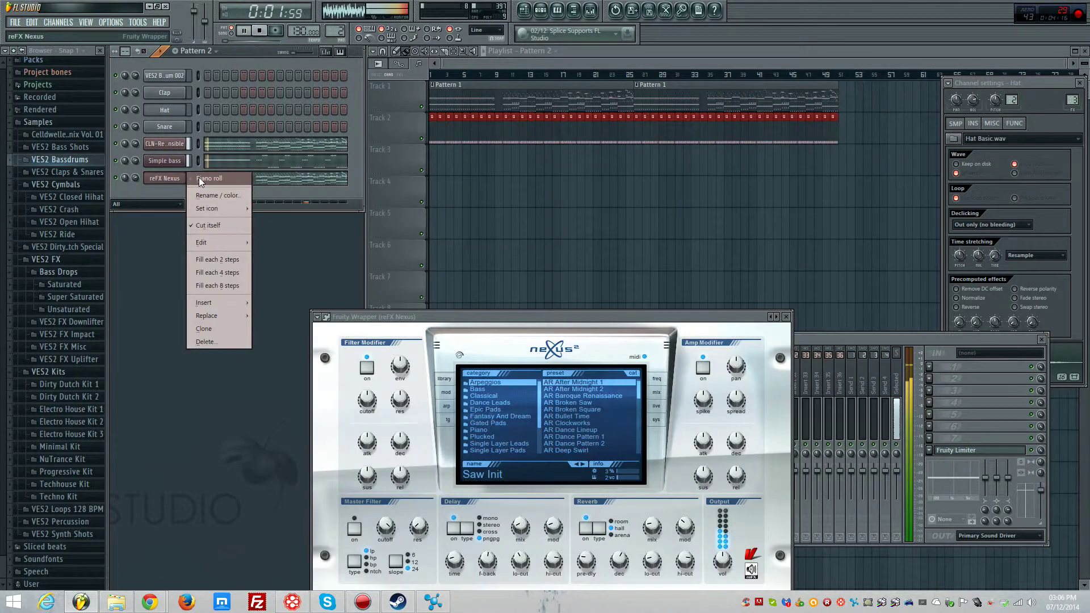
left_click(200, 178)
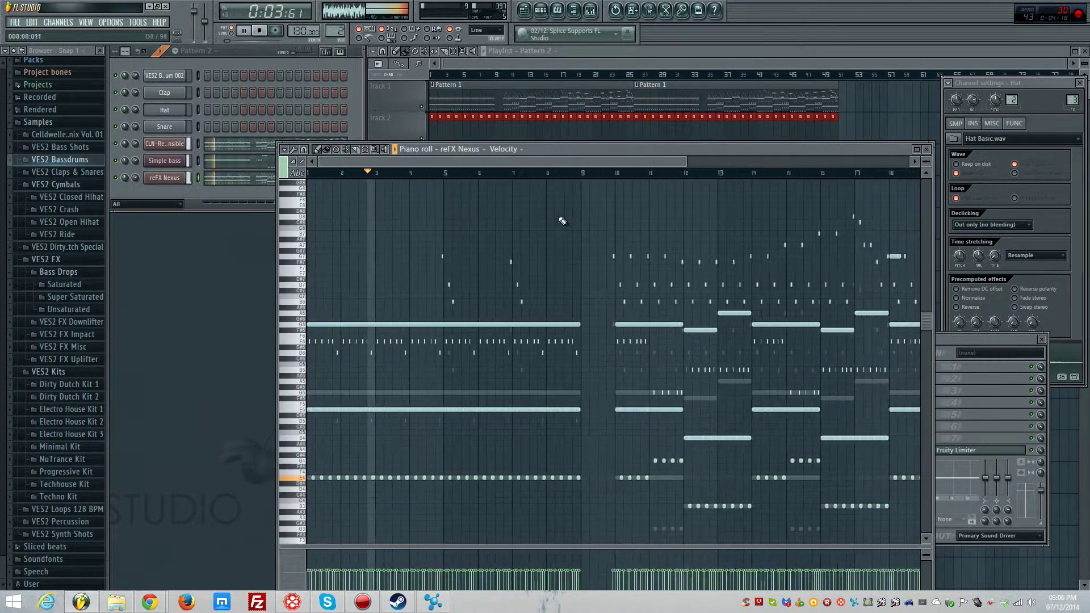
scroll(562, 221, "down", 2)
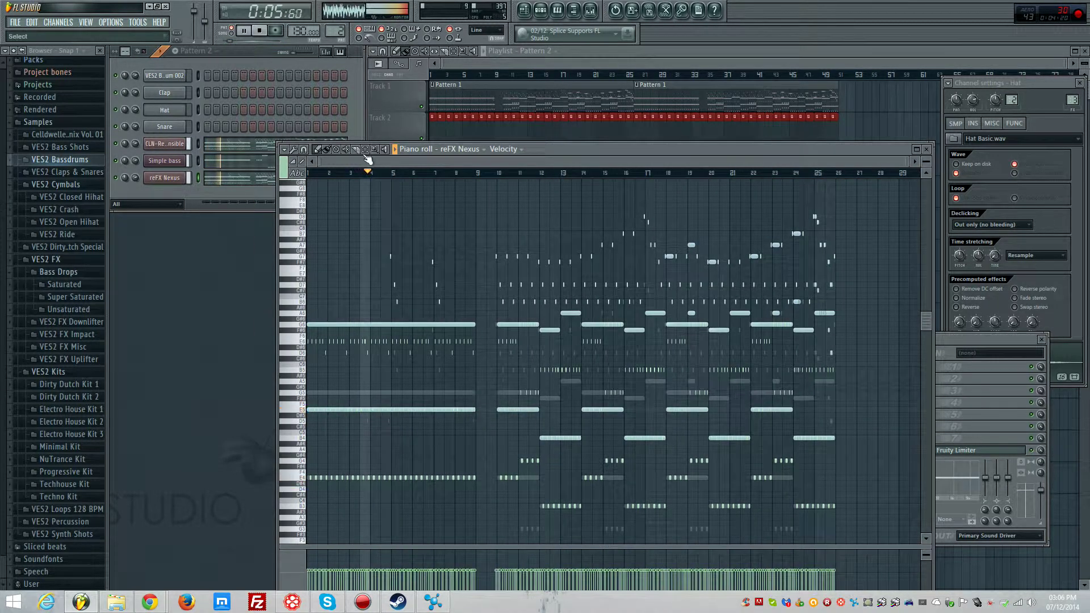
left_click_drag(310, 243, 489, 515)
key("Delete")
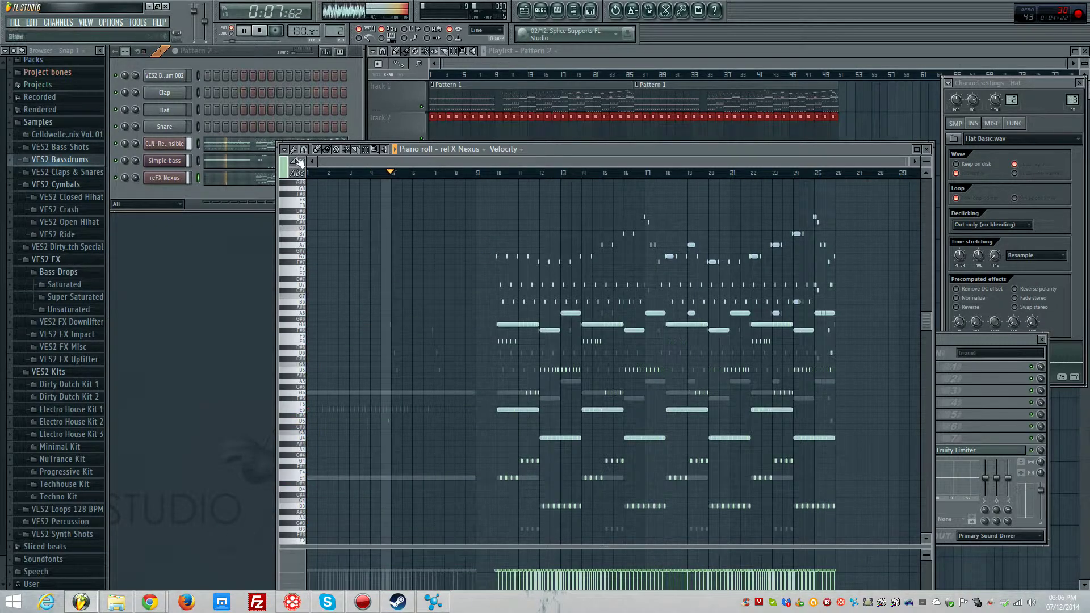
- Move all remaining Nexus notes to the start of bar 1 and stop playback
key("ctrl+a")
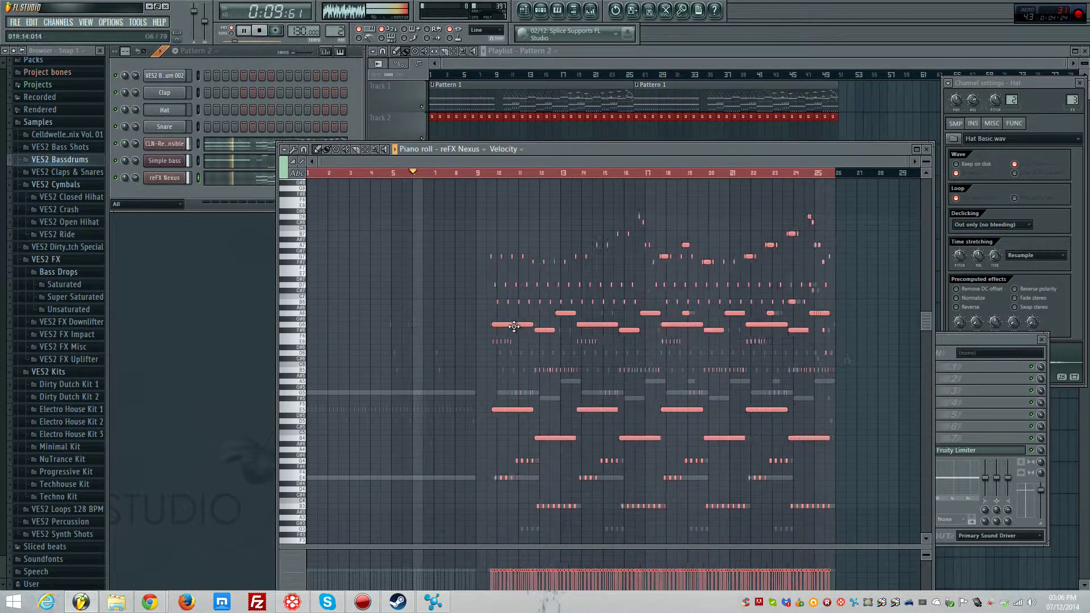
left_click_drag(516, 331, 324, 331)
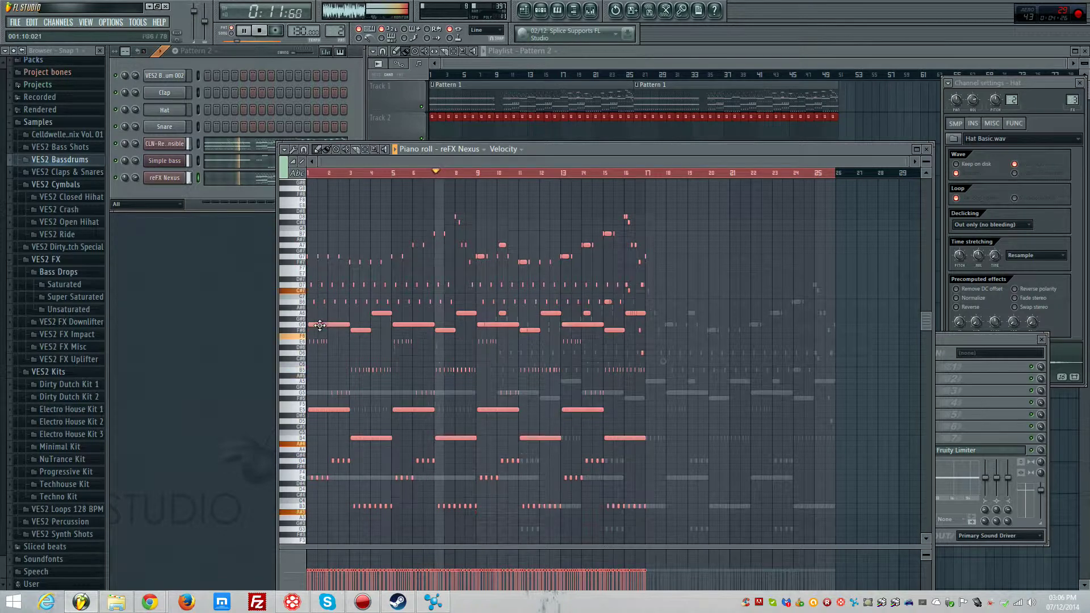
key("space")
- Remove the Simple bass notes of the opening bars and move the remaining notes to the pattern's start
left_click(201, 161)
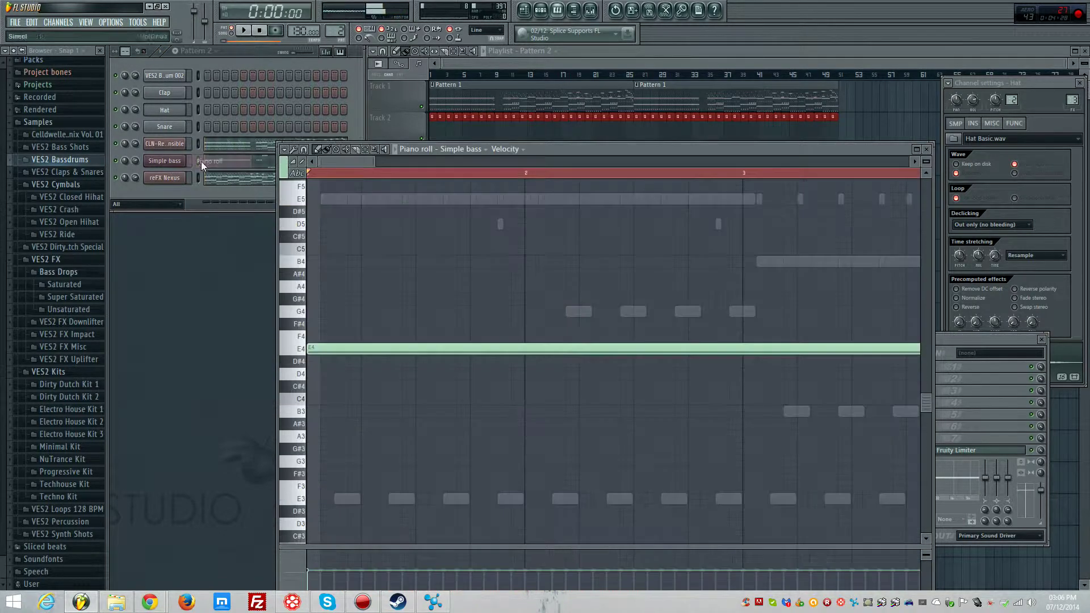
scroll(537, 369, "down", 4)
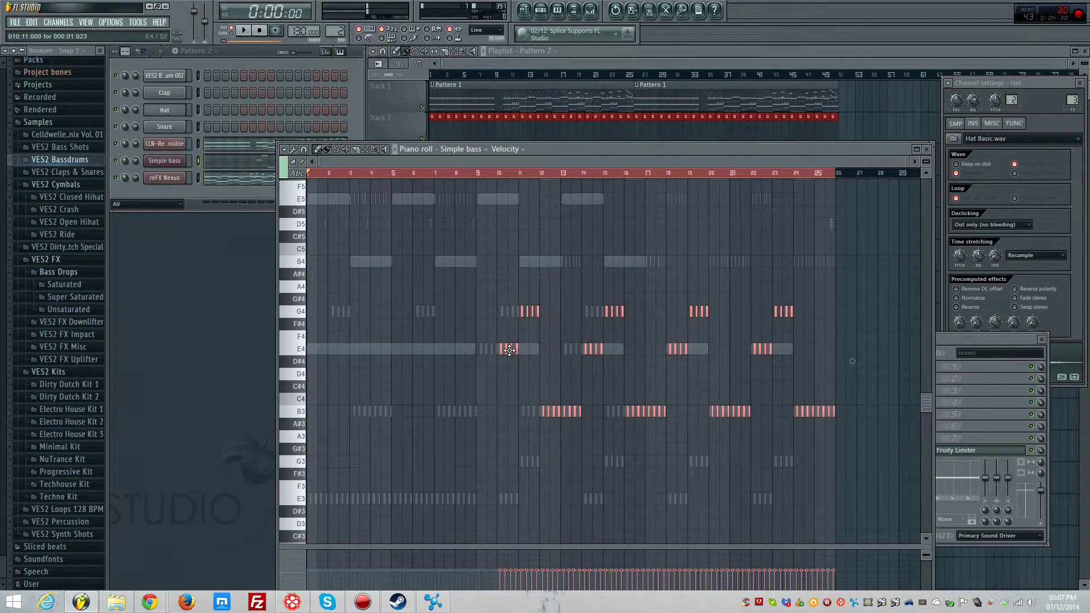
left_click_drag(509, 350, 307, 339)
- Delete the CLN-Responsible notes in the first eight bars and move the remaining notes to bar 1
left_click(172, 148)
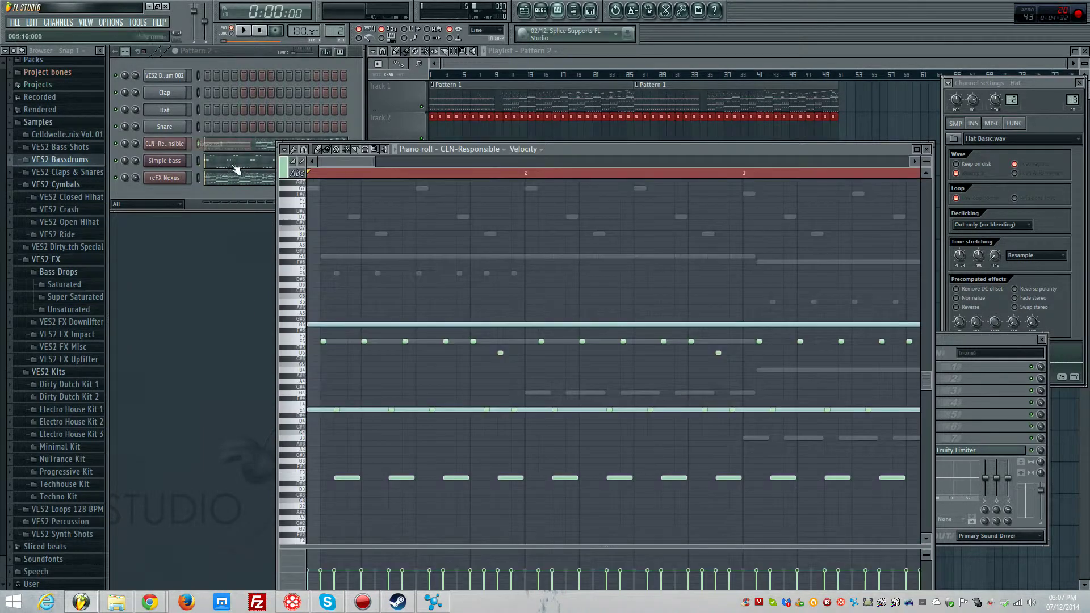
left_click(364, 146)
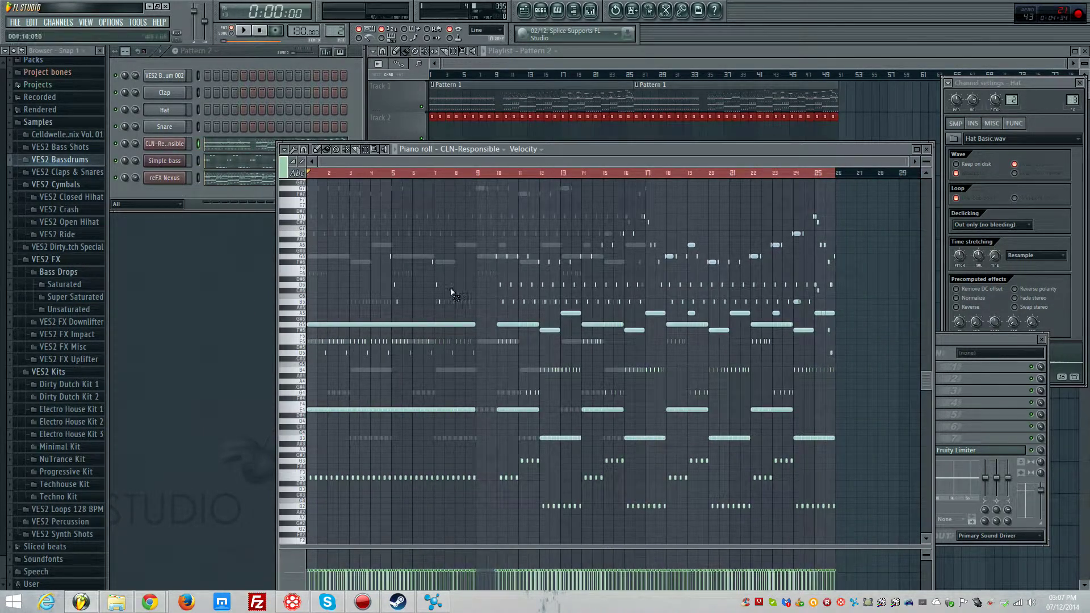
left_click_drag(475, 252, 246, 503)
key("Delete")
key("ctrl+a")
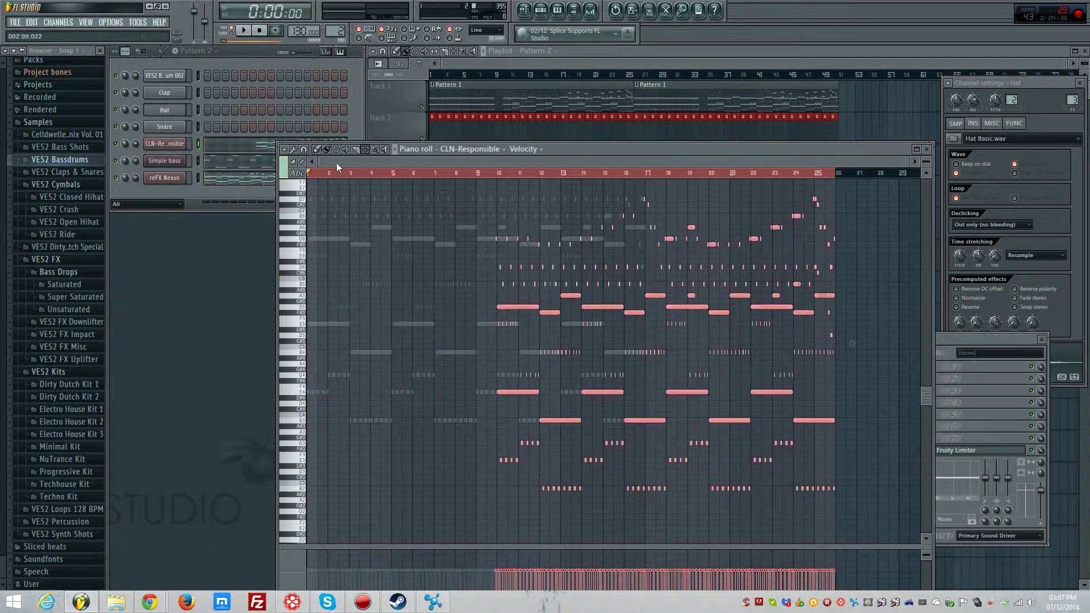
left_click_drag(523, 307, 313, 286)
- Play the pattern and audition Nexus Dance Leads presets, choosing LD Another World for the lead
key("space")
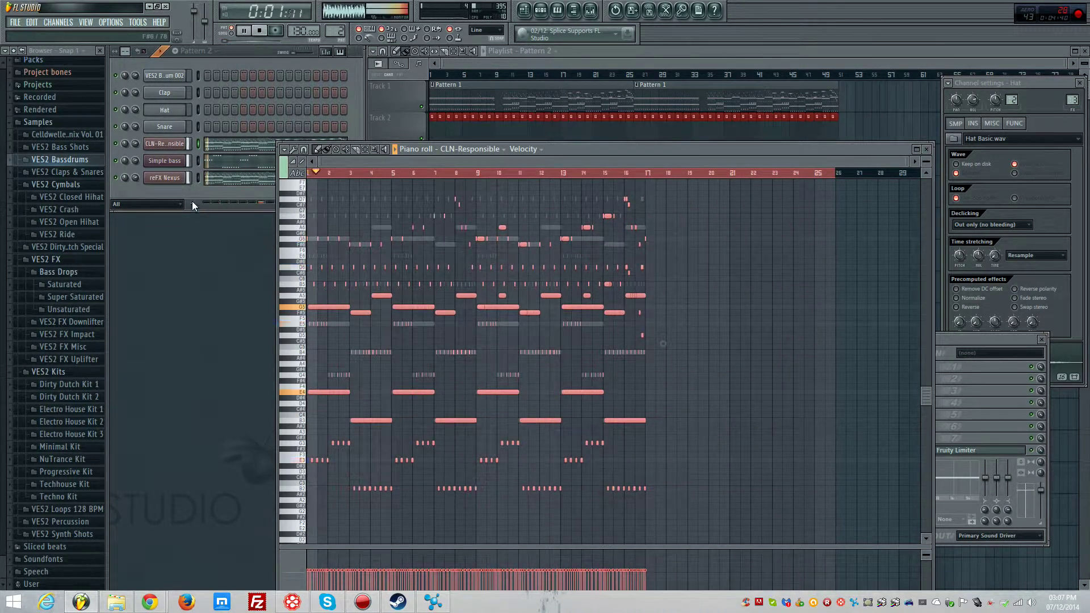
right_click(183, 177)
left_click(210, 179)
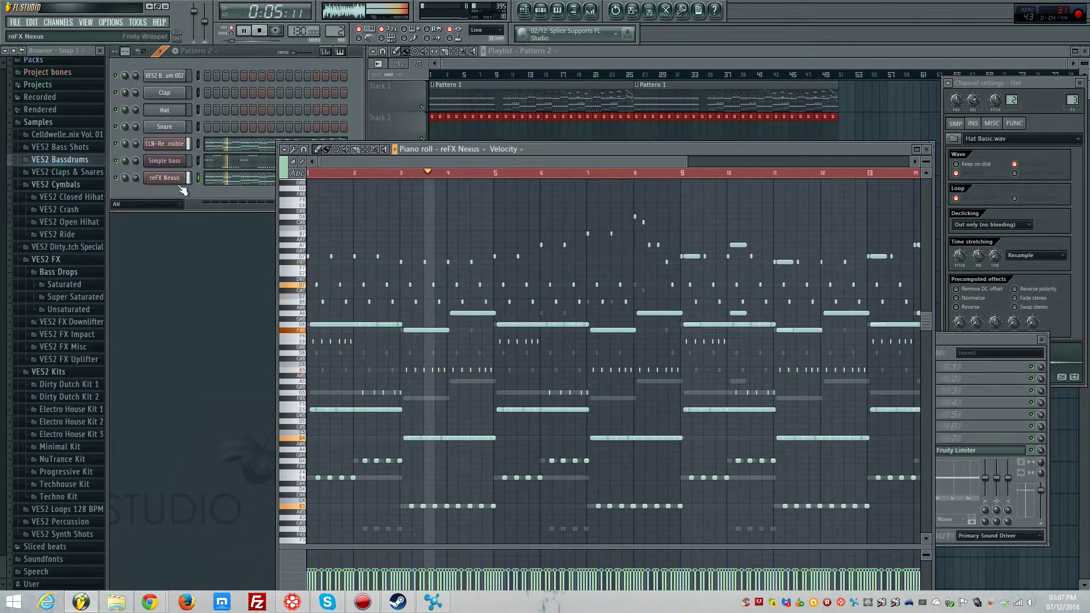
left_click(180, 182)
left_click(506, 401)
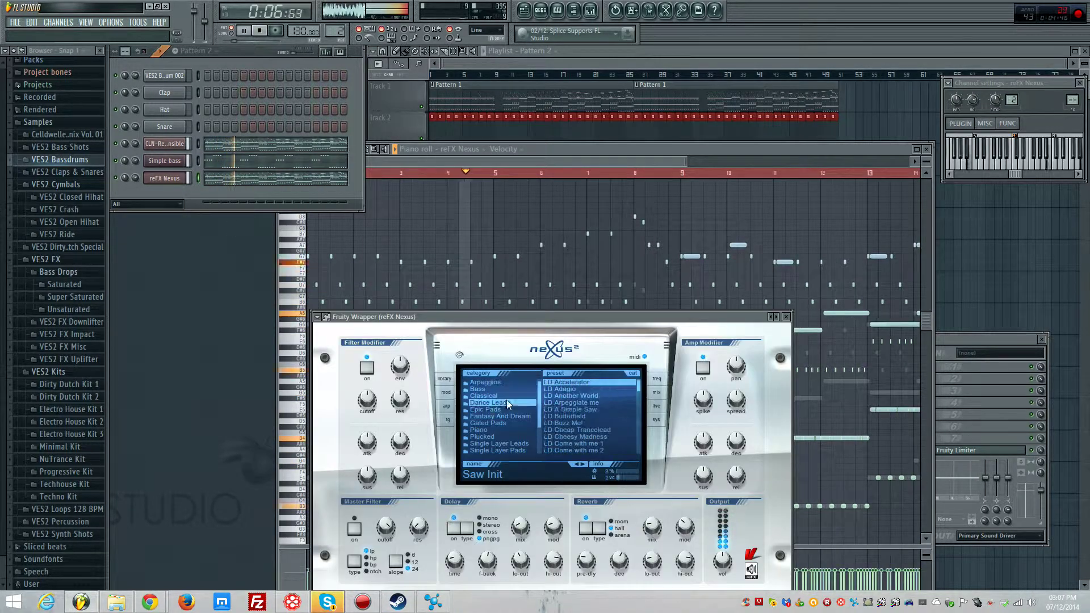
left_click(590, 411)
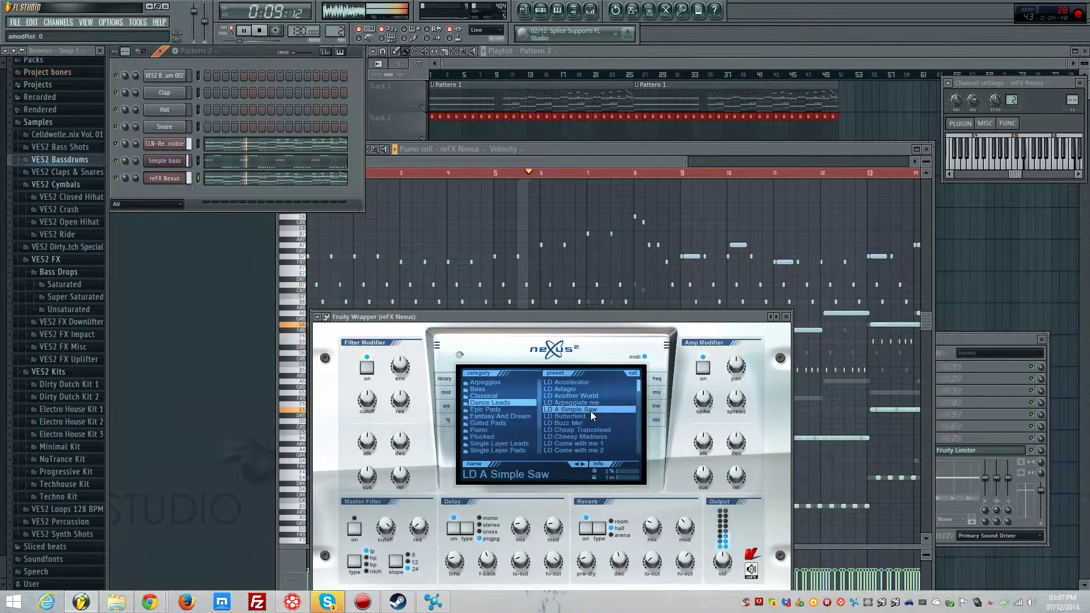
left_click(594, 403)
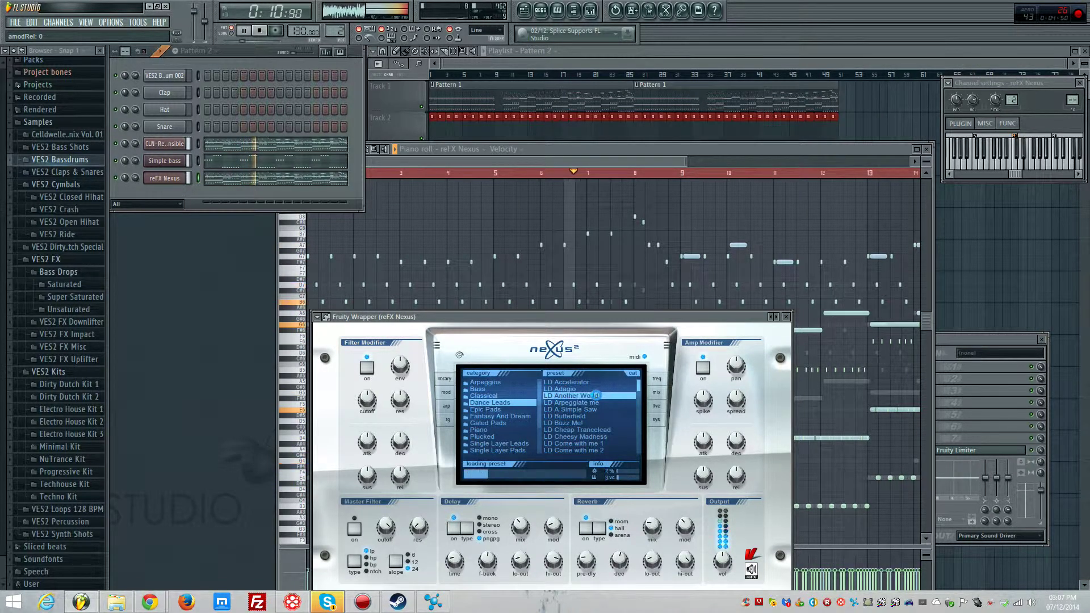
left_click(786, 317)
- Replace the second Pattern 1 clip in the playlist with Pattern 2 at bar 26 on Track 3 and play from bar 22
double_click(617, 52)
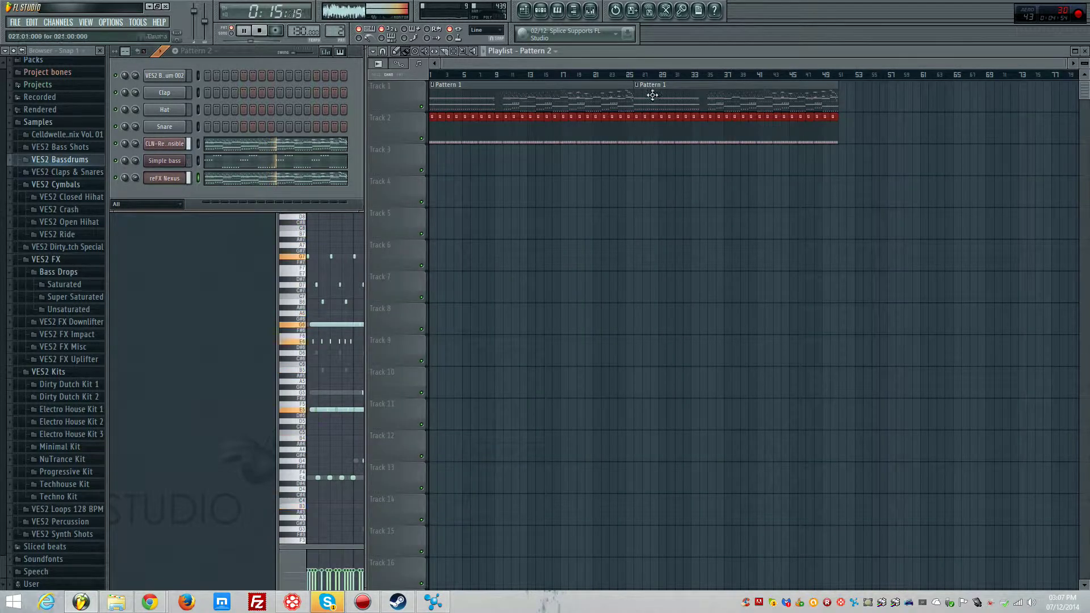
right_click(652, 95)
left_click(640, 171)
left_click(606, 75)
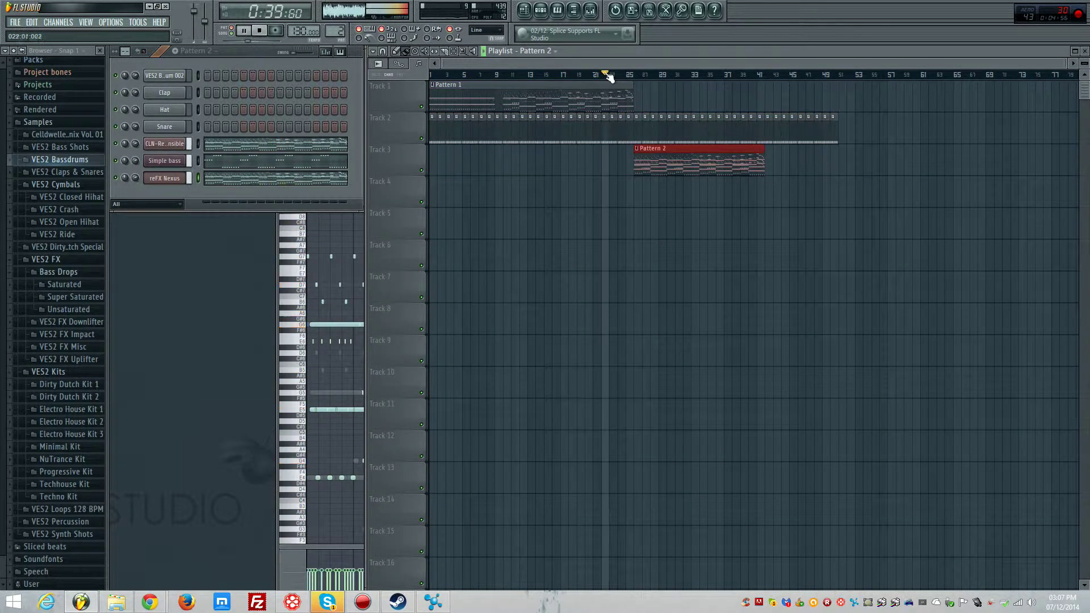
- Move the Pattern 2 clip to start at bar 27 and duplicate it directly after itself
scroll(642, 129, "up", 3)
scroll(801, 65, "down", 1)
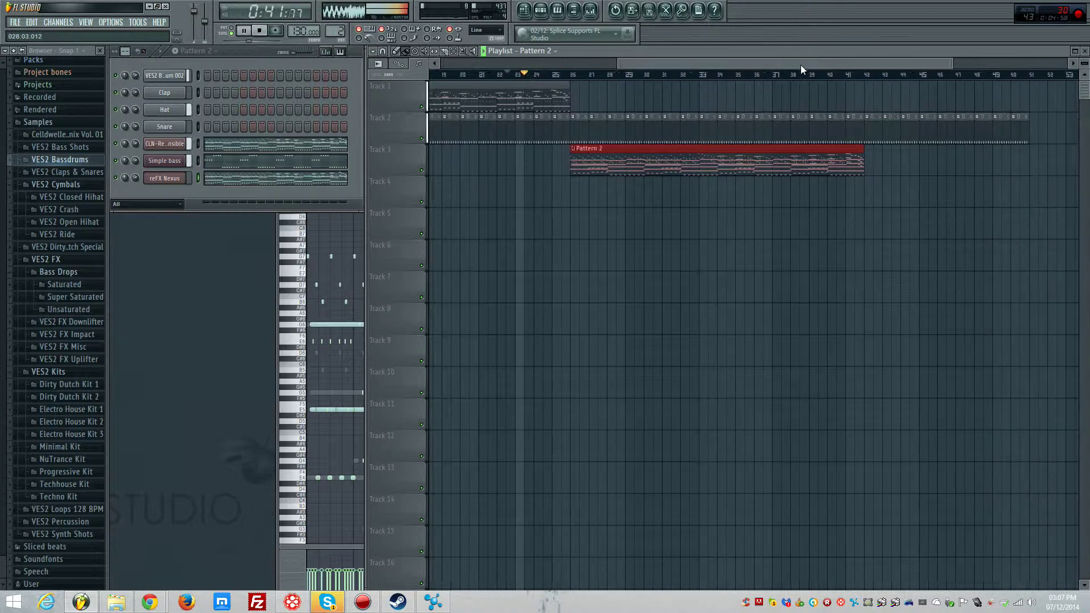
scroll(704, 176, "up", 3)
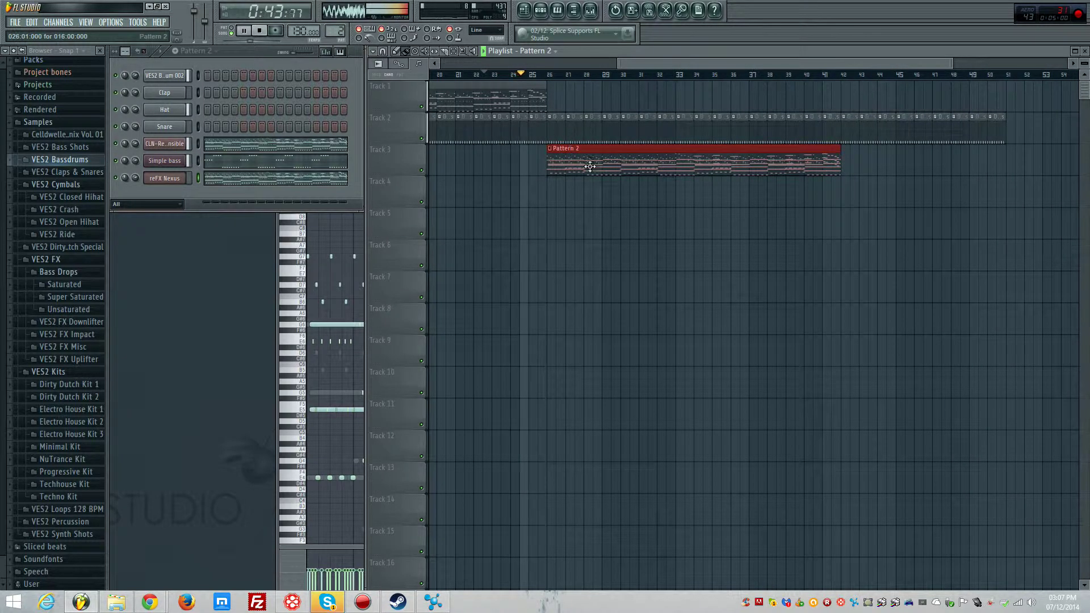
left_click_drag(596, 168, 607, 166)
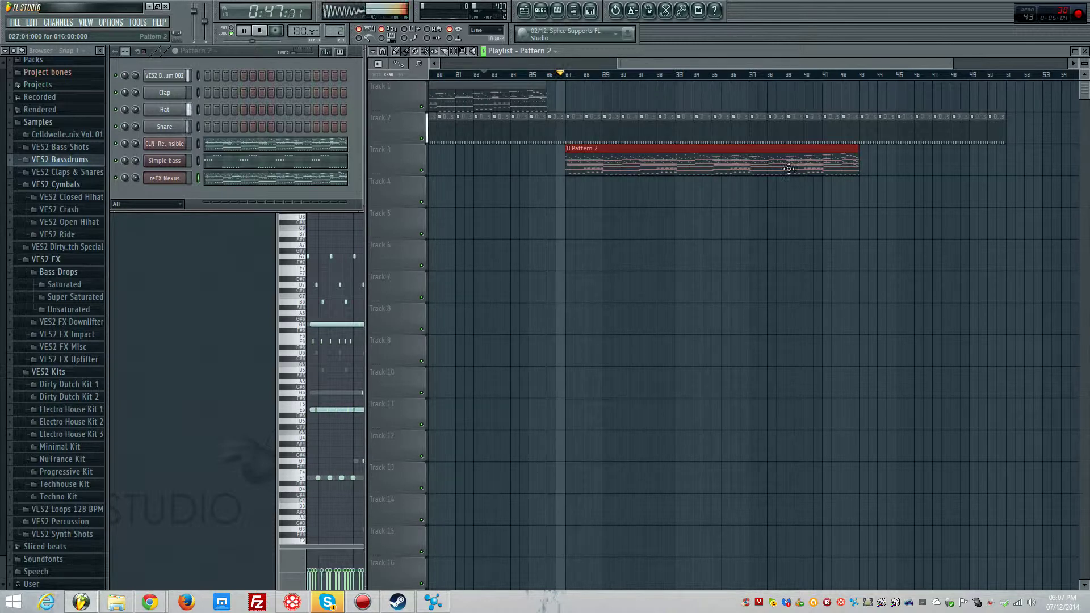
key("ctrl+b")
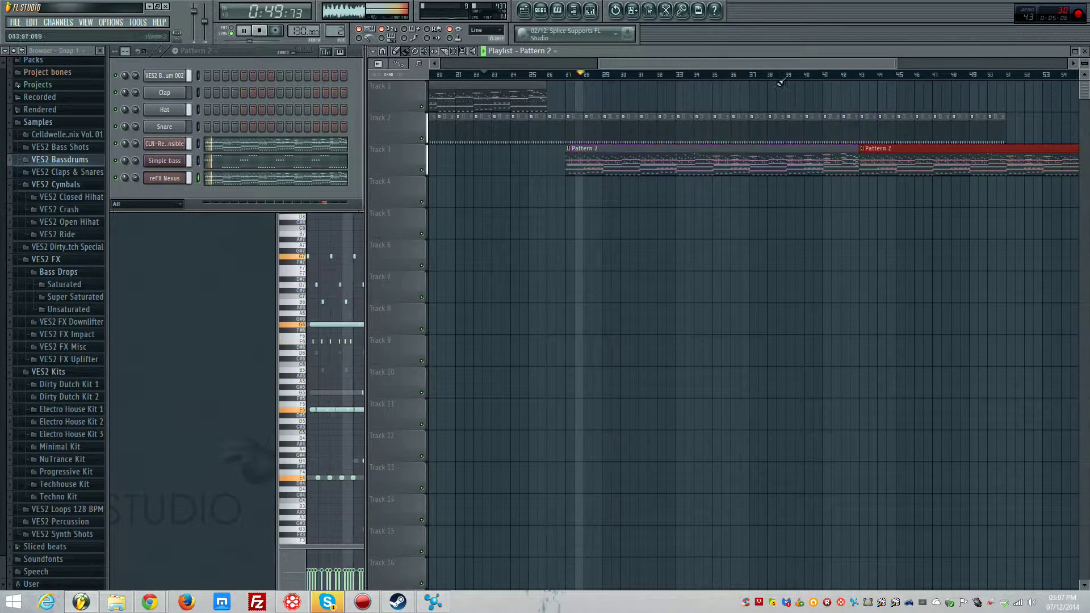
- Add Drums clips on Track 2 from bar 51 up to the end of the second Pattern 2 clip
scroll(807, 91, "right", 3)
left_click(839, 126)
left_click_drag(840, 126, 961, 127)
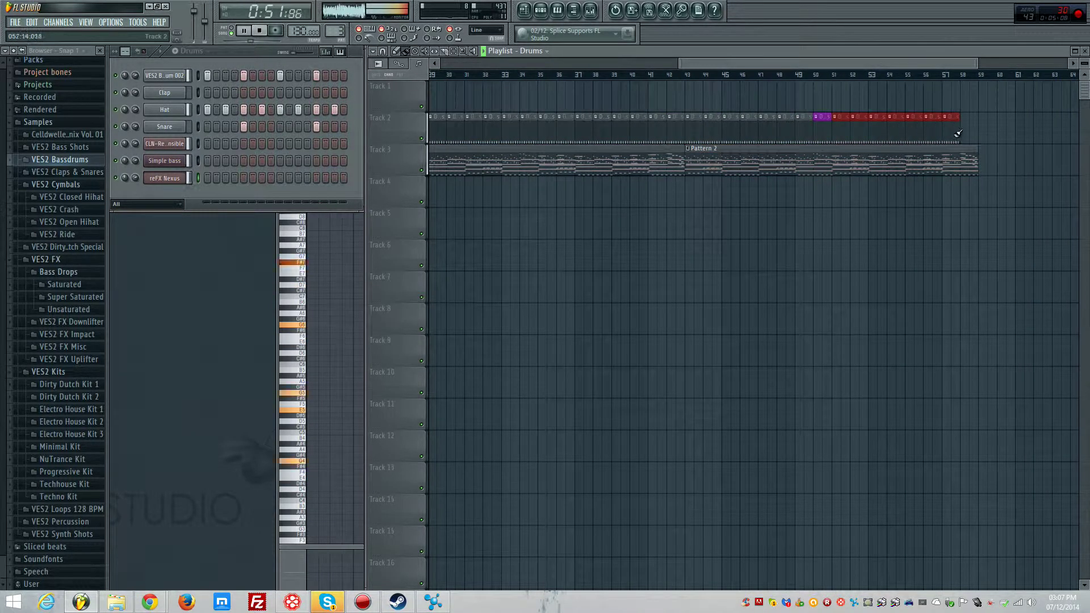
scroll(653, 131, "down", 3)
scroll(712, 155, "up", 1)
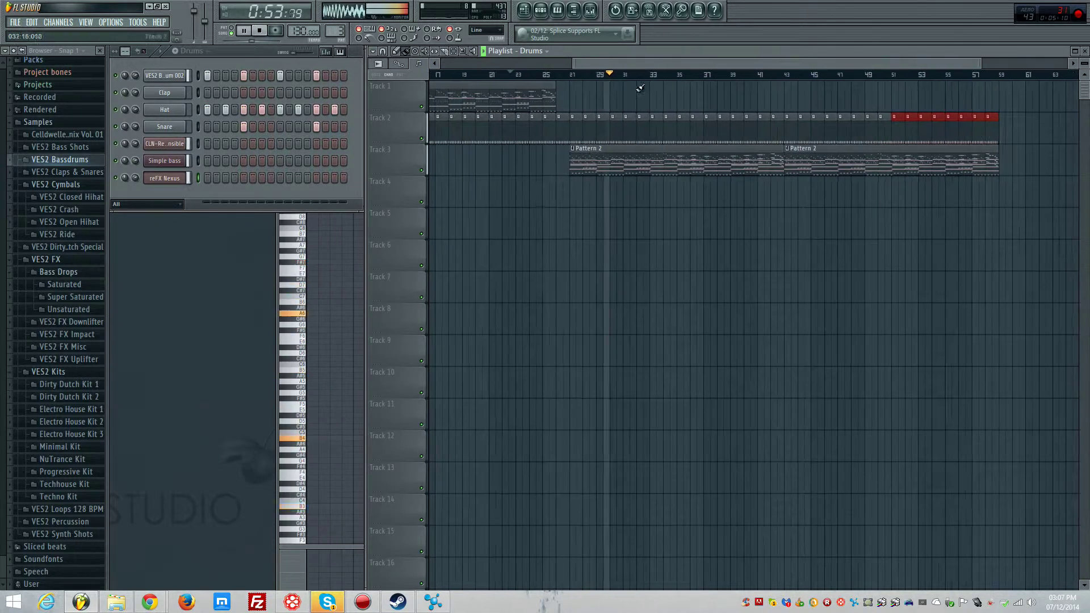
left_click_drag(663, 63, 683, 64)
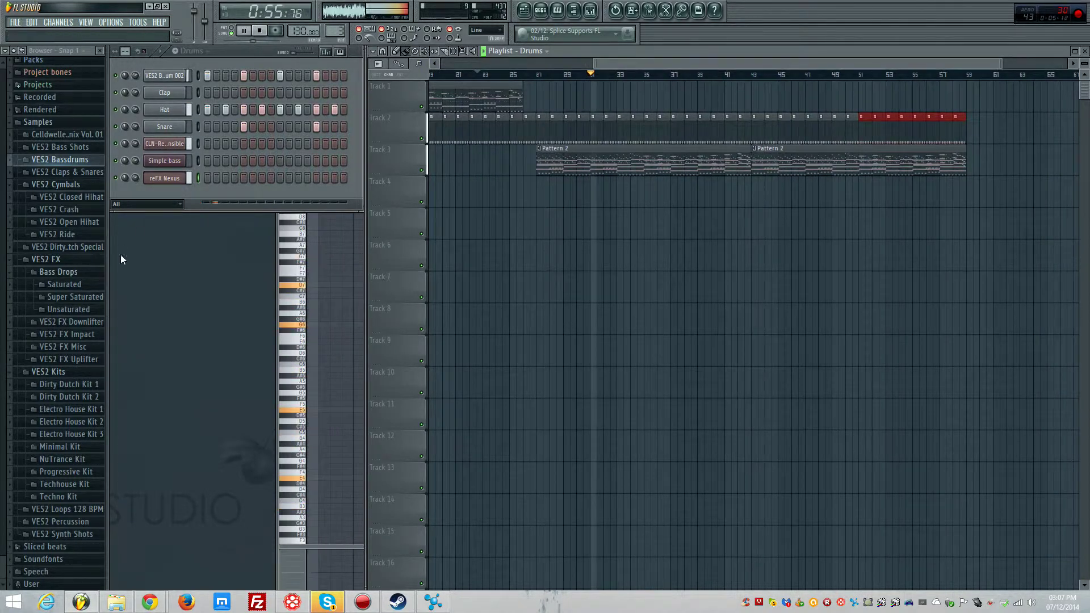
- Place VES2 Crash 14 at bar 27 on Track 4 and VES2 Crash 11 shortly before it on Track 5
left_click(85, 210)
left_click_drag(85, 221, 539, 195)
left_click_drag(62, 187, 503, 219)
- Reverse the VES2 Crash 11 sample and move its clip so it ends at bar 27
double_click(504, 219)
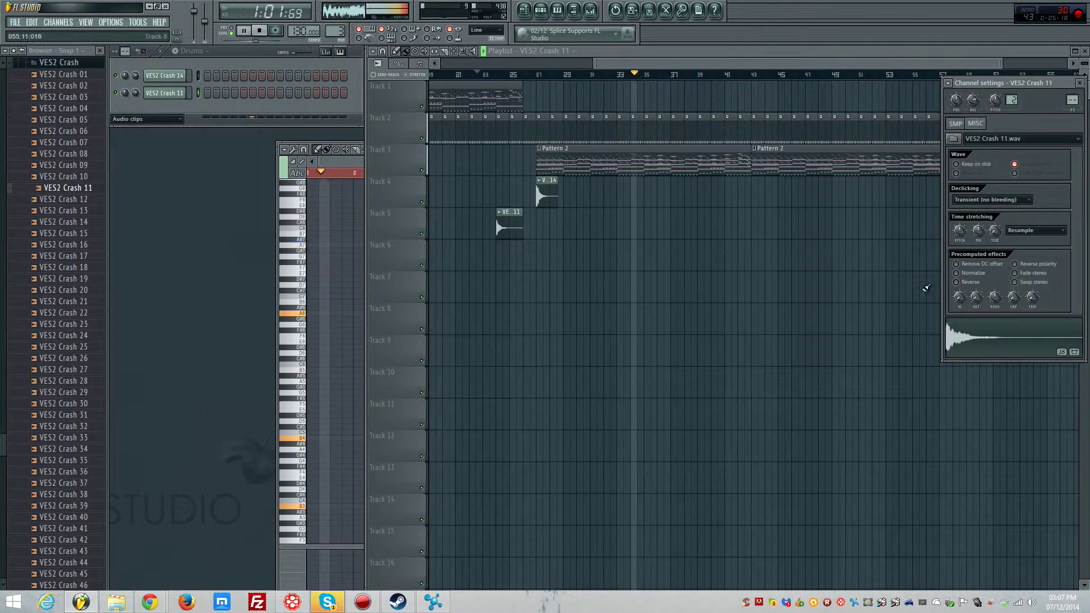
left_click(956, 282)
left_click_drag(514, 222, 528, 226)
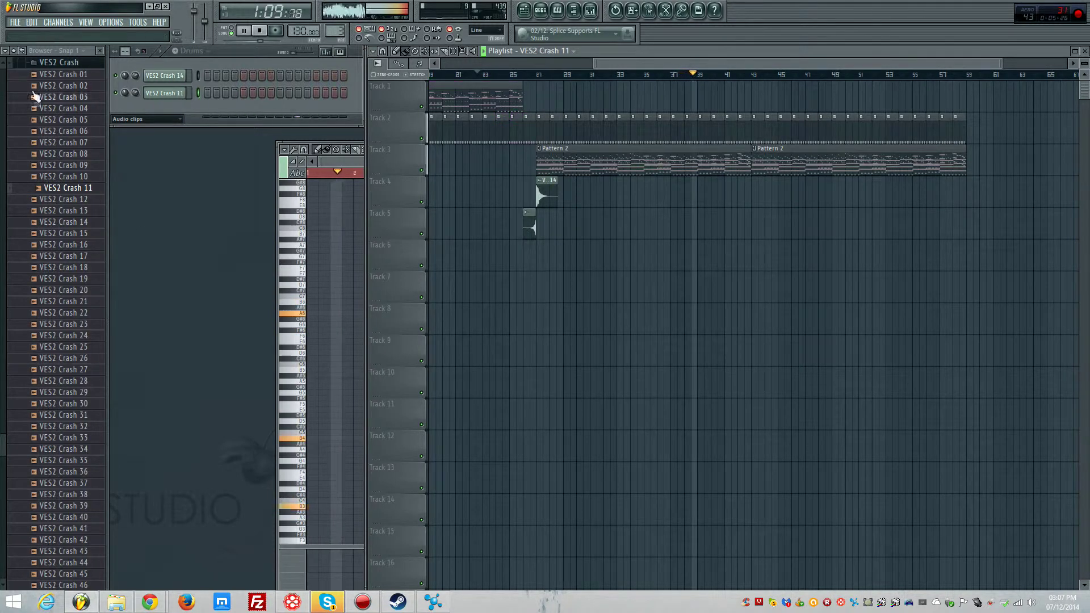
- Place the VES2 FX Uplifter 17 sample on Track 6 so that it ends at about bar 27
left_click(59, 63)
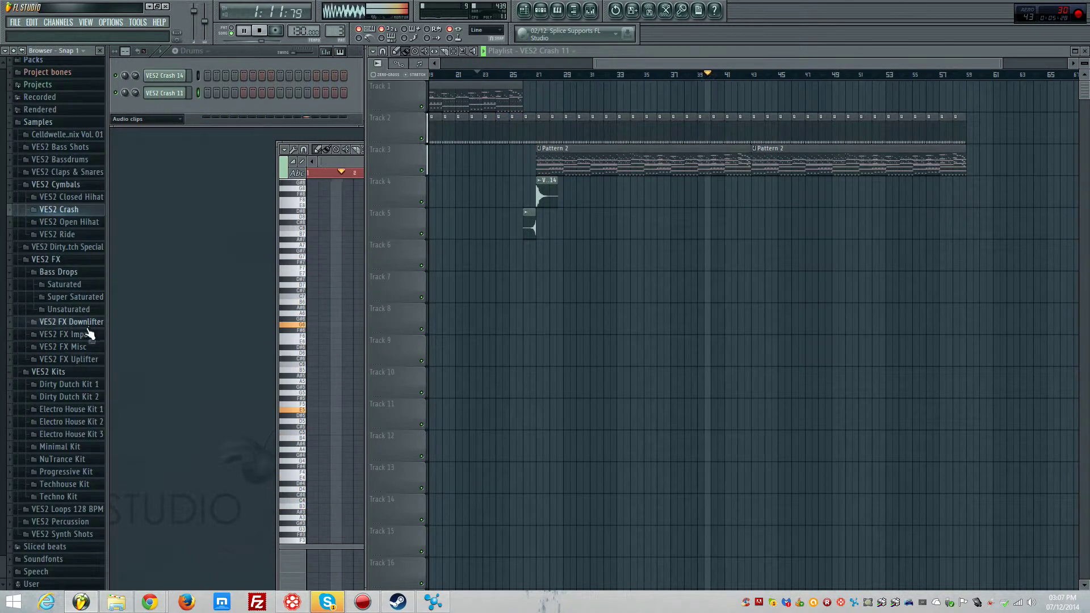
left_click(79, 359)
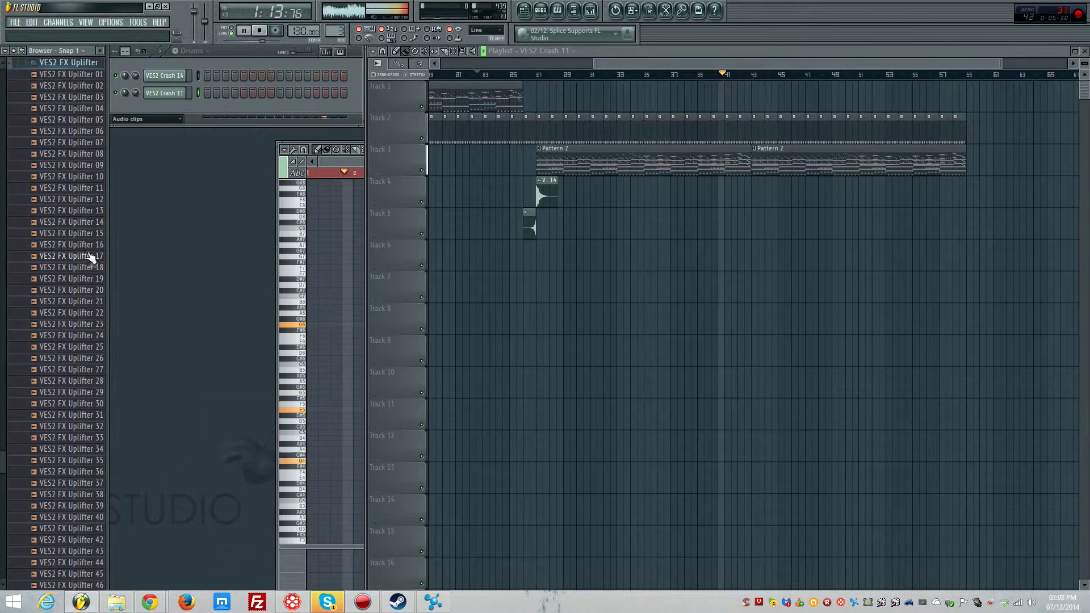
left_click_drag(88, 255, 489, 250)
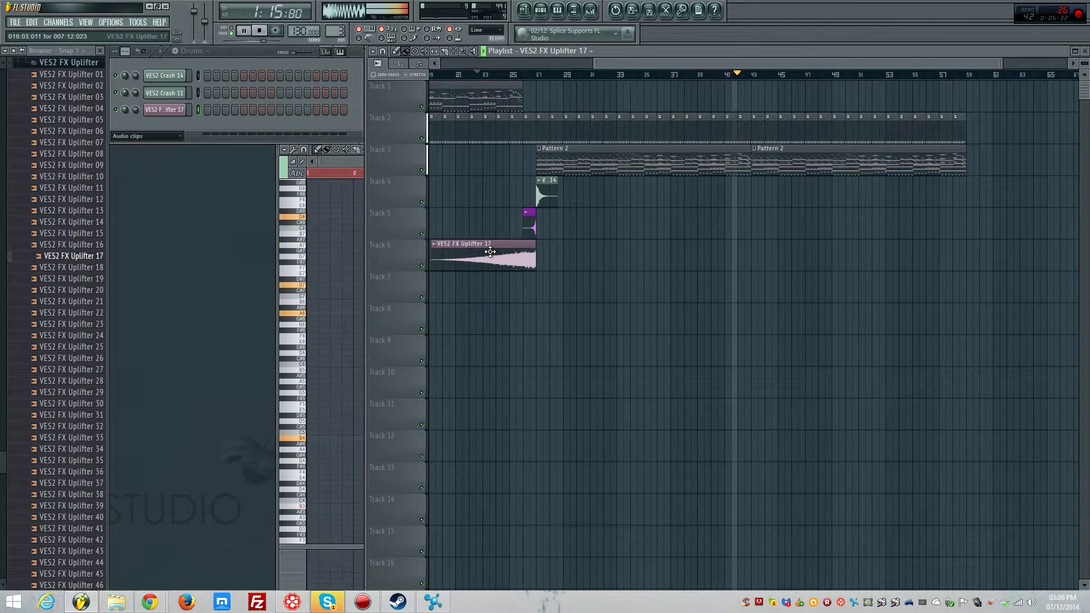
- Clone the VES2 FX Uplifter 17 channel, reverse the copy and place its clip at bar 27 on Track 7
double_click(489, 250)
right_click(181, 111)
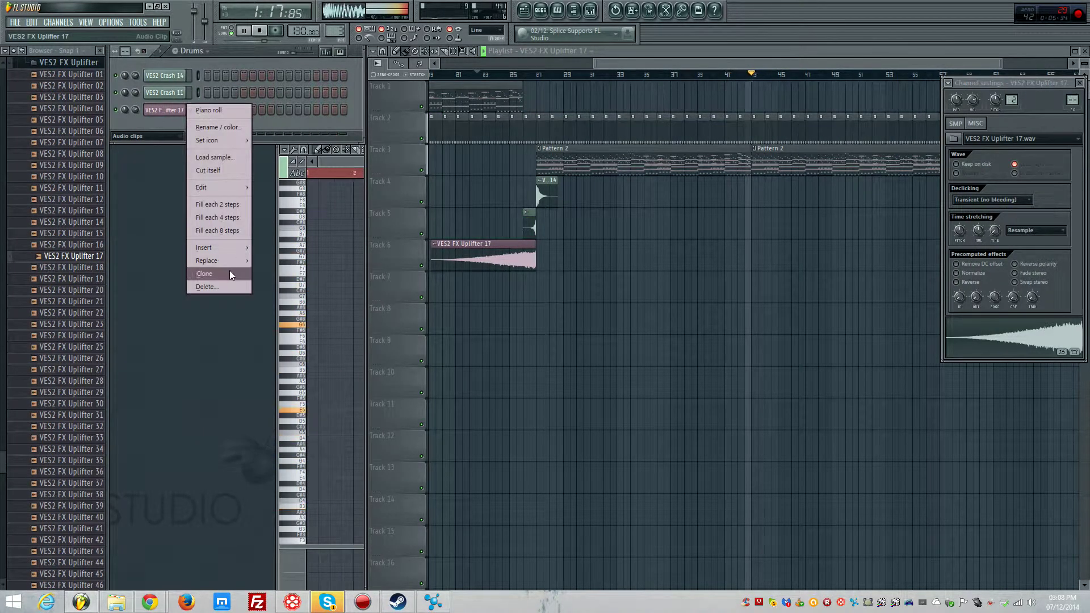
left_click(230, 271)
left_click(956, 283)
left_click_drag(628, 261, 536, 281)
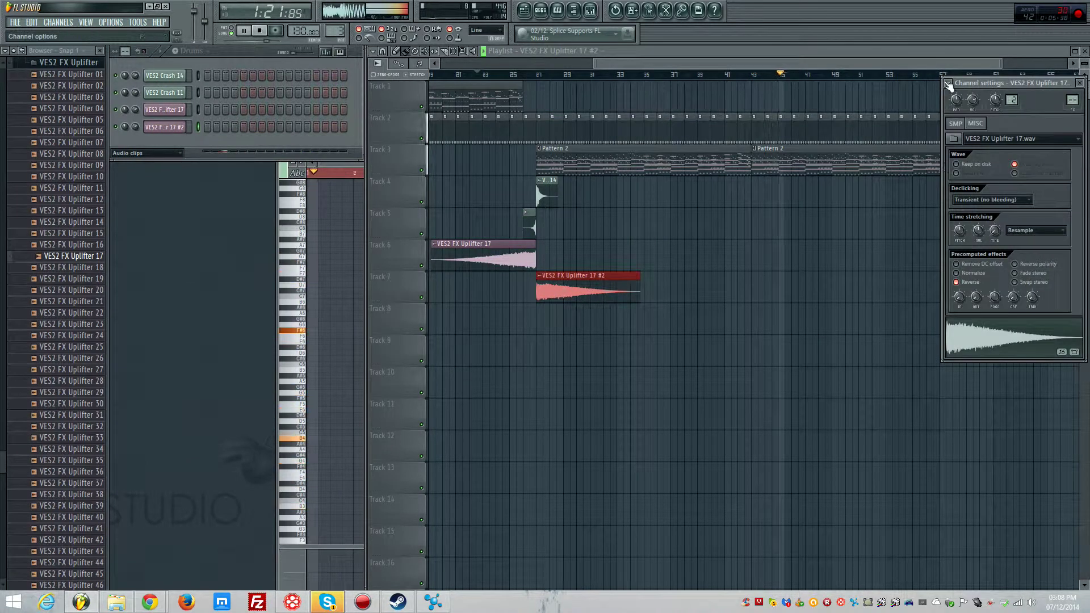
- Route the reversed uplifter to a free mixer track at 70% volume and play the song from bar 20
key("F9")
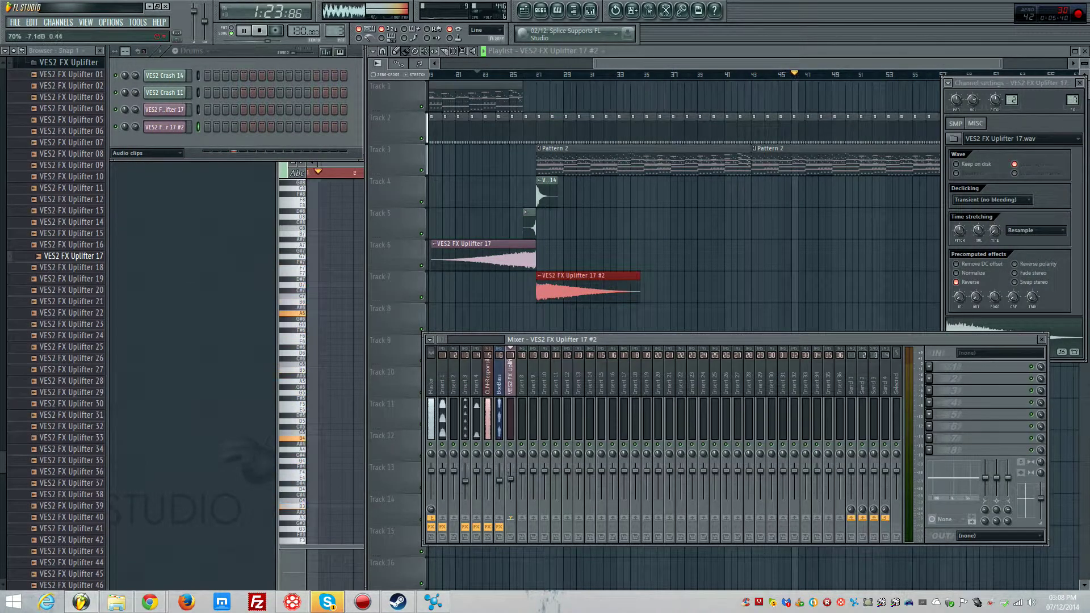
left_click_drag(480, 65, 463, 82)
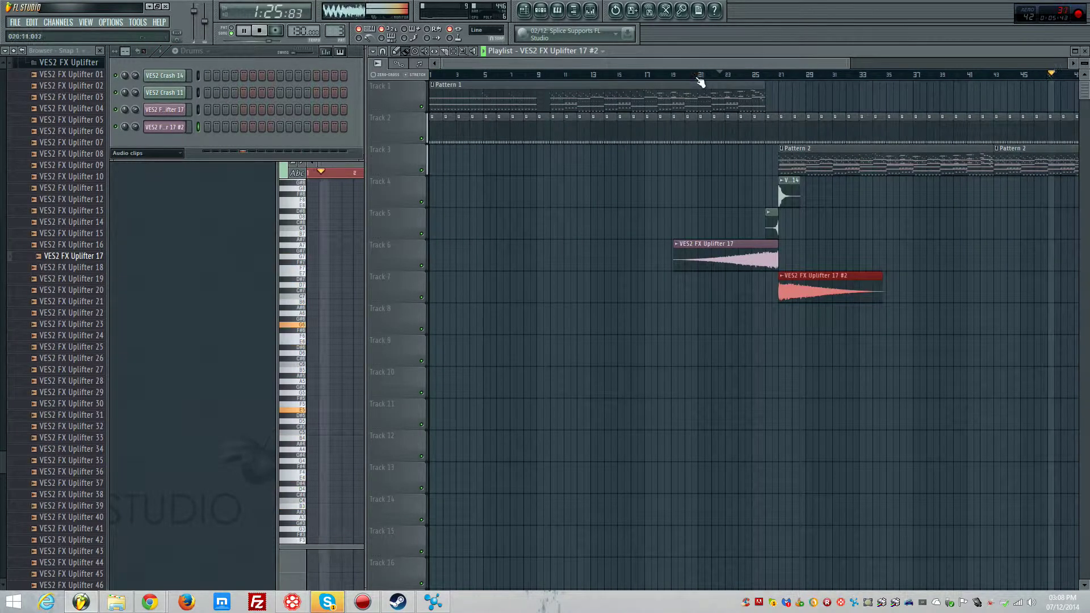
left_click(690, 77)
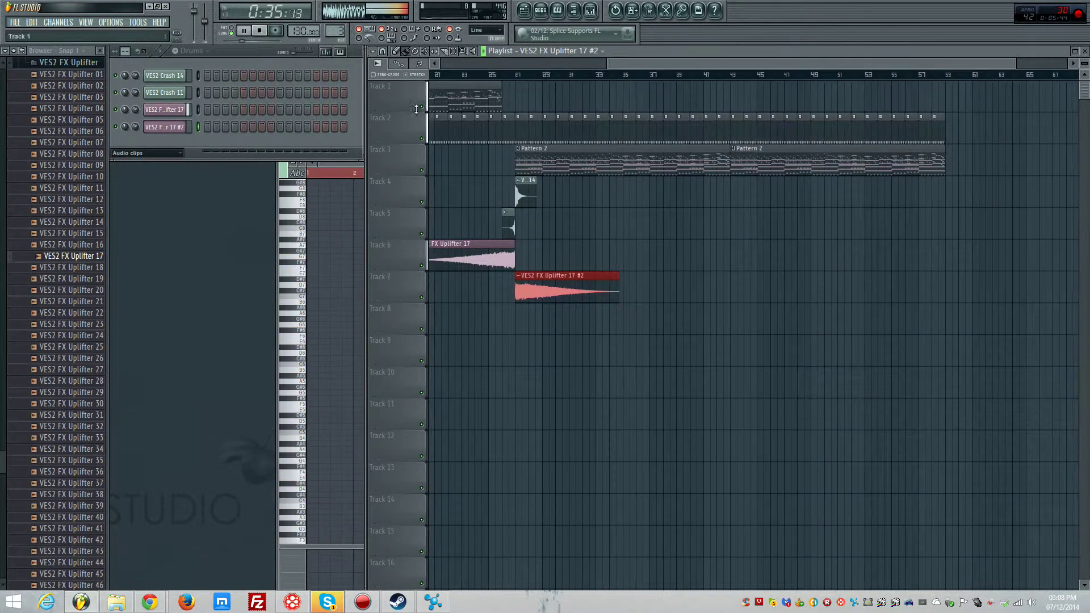
- Show the Pattern 1 instrument channels and assign the reFX Nexus channel to a free mixer track
left_click(191, 50)
left_click(186, 127)
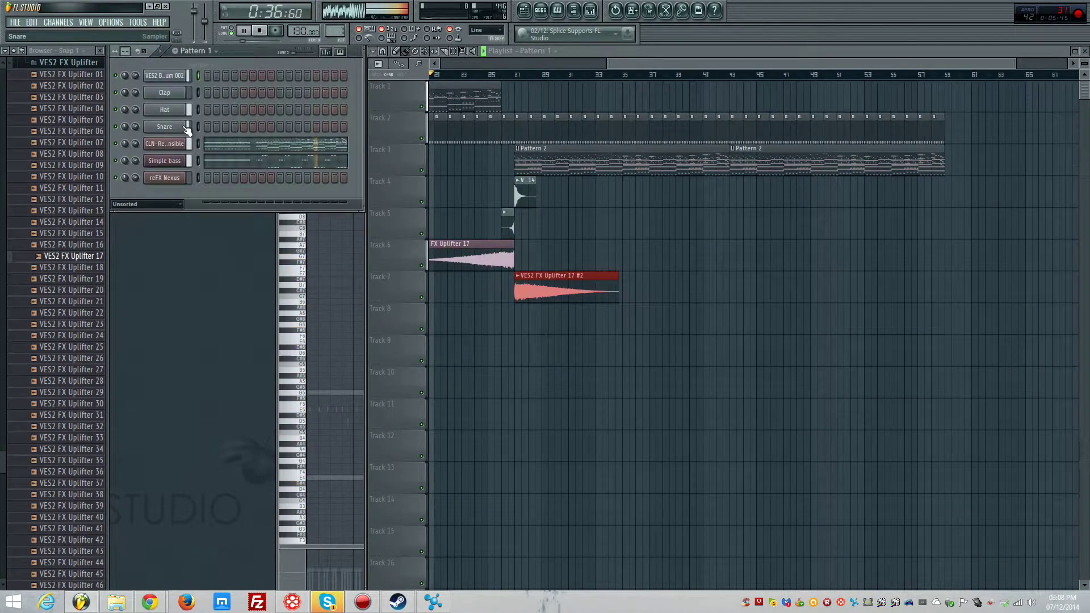
left_click(167, 178)
left_click(948, 83)
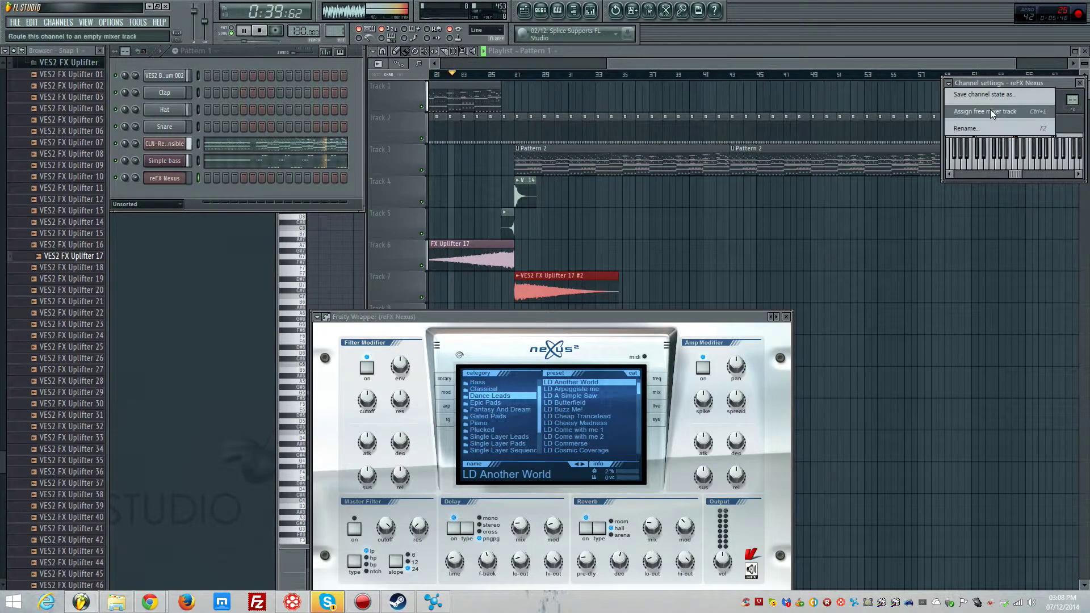
left_click(966, 110)
- Insert Fruity Parametric EQ 2 on the Nexus mixer track and boost bands 5 and 6
left_click(929, 372)
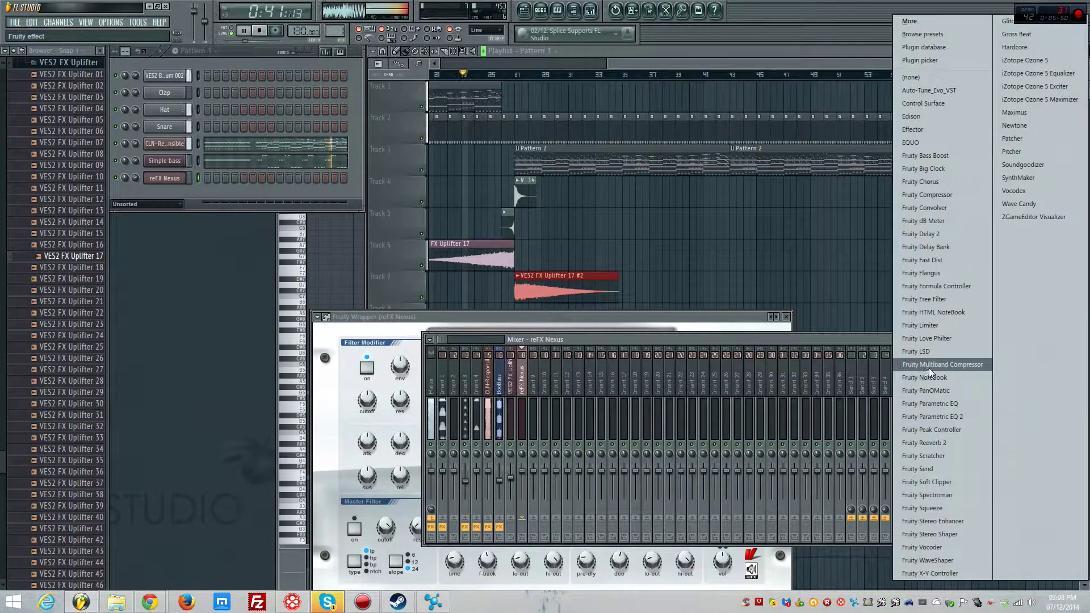
left_click(954, 419)
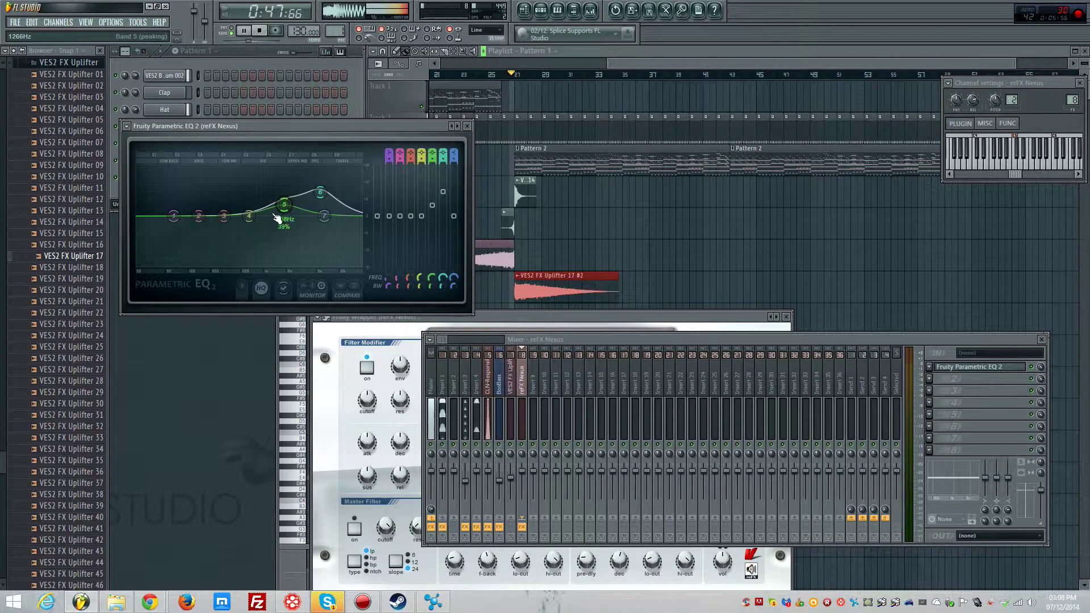
left_click(470, 126)
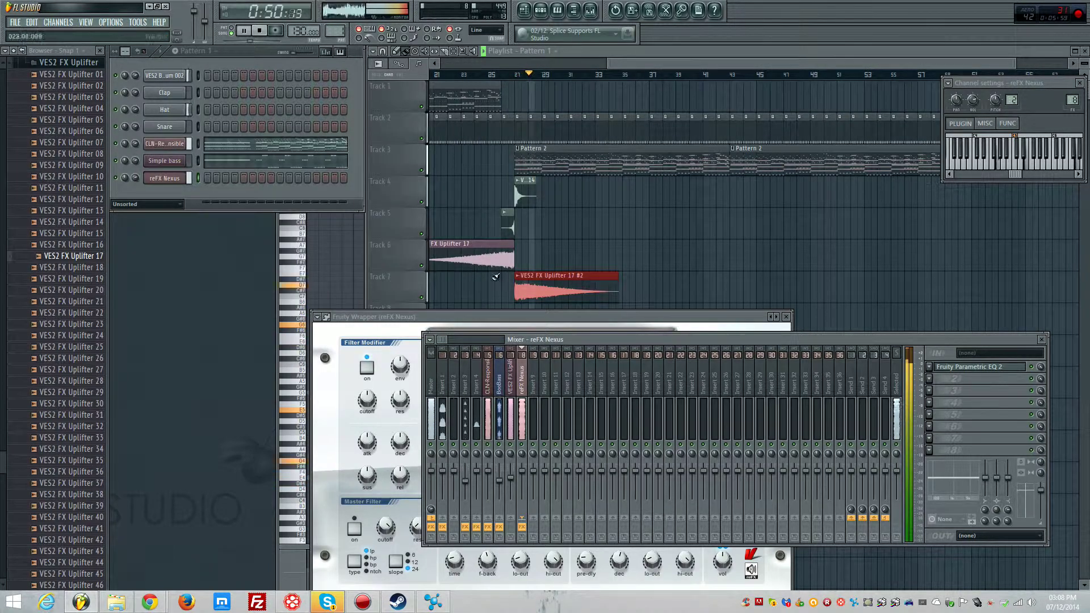
left_click(1043, 339)
left_click(672, 58)
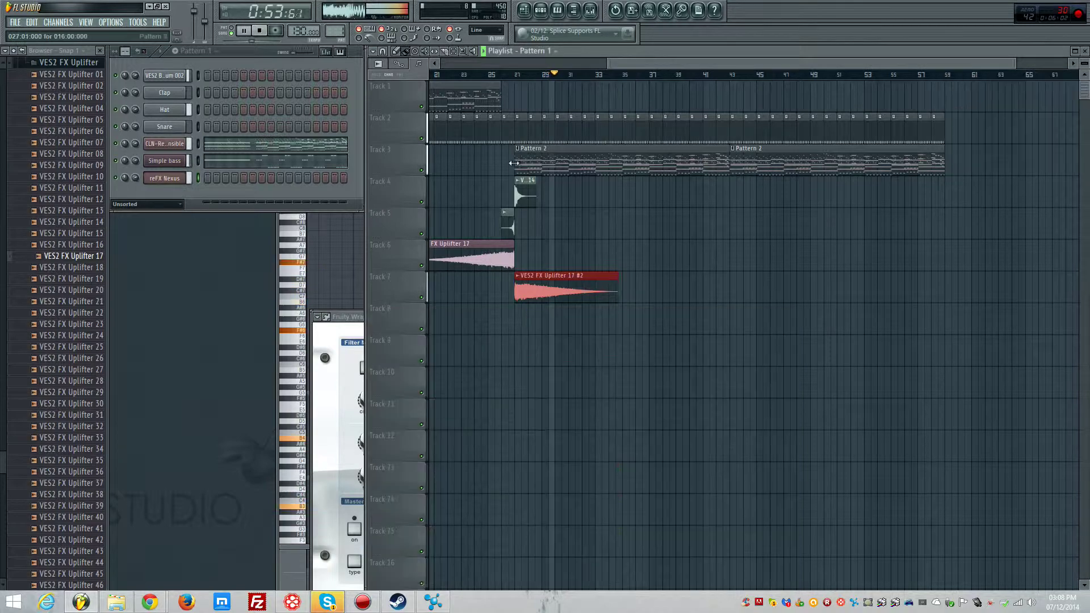
- Replace the VES2 Crash 11 clip on Track 5 with a reversed VES2 Crash 19 ending at bar 27
scroll(515, 181, "up", 5)
right_click(493, 219)
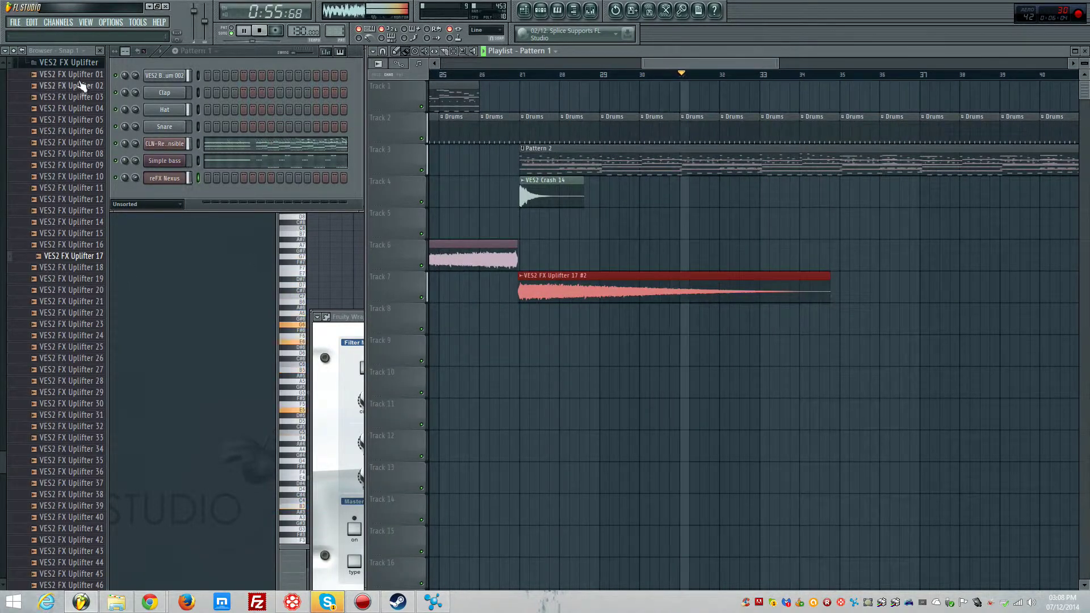
left_click(79, 63)
left_click(59, 209)
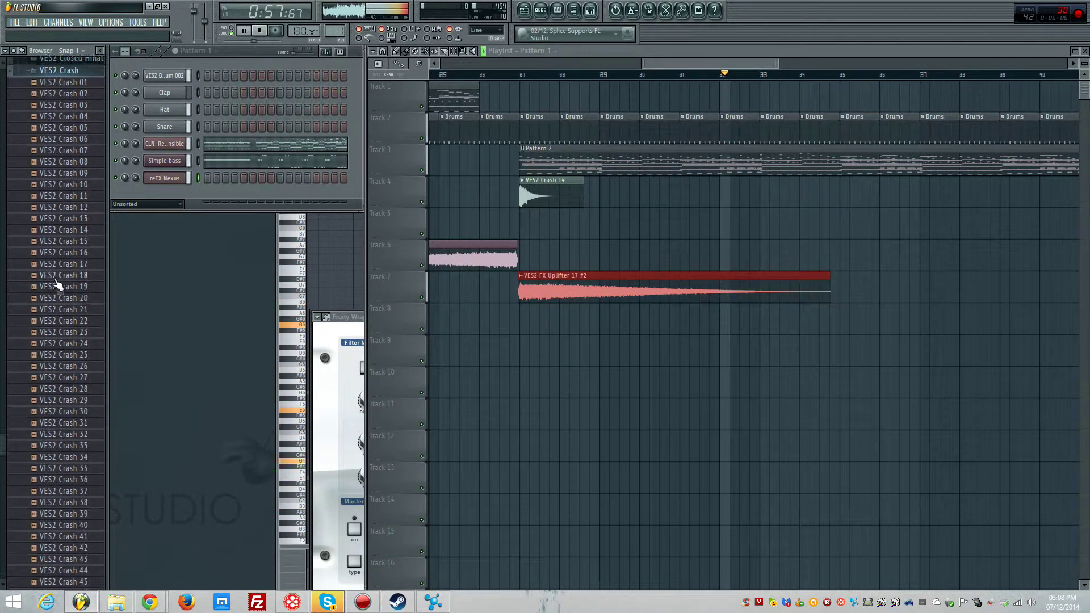
left_click_drag(57, 278, 407, 232)
double_click(506, 227)
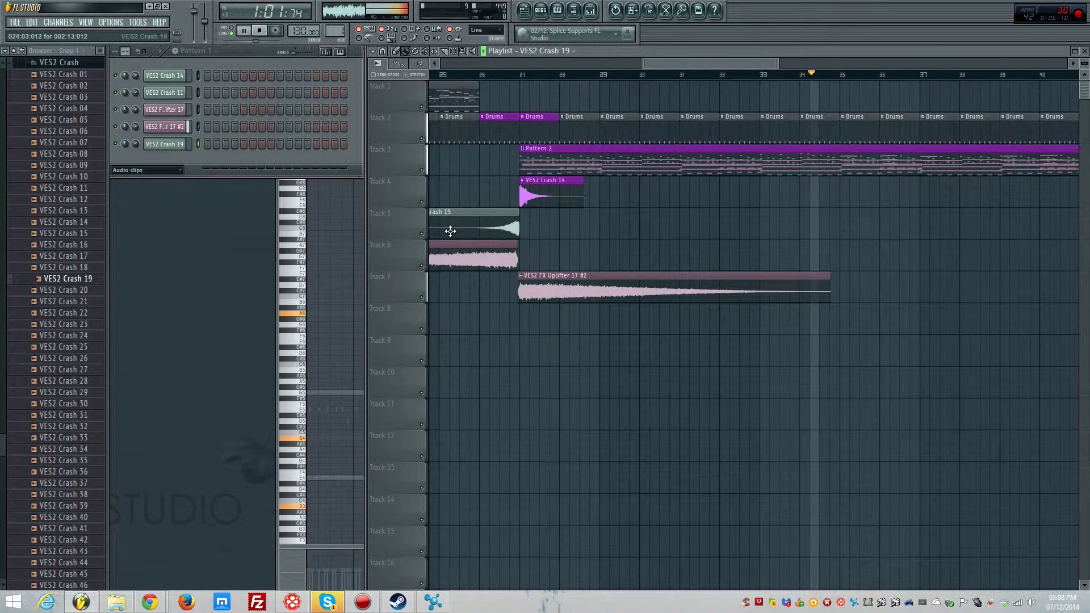
- Play the transition from bar 26 and nudge the VES2 FX Uplifter 17 clip on Track 6 to end exactly at bar 27
left_click(488, 76)
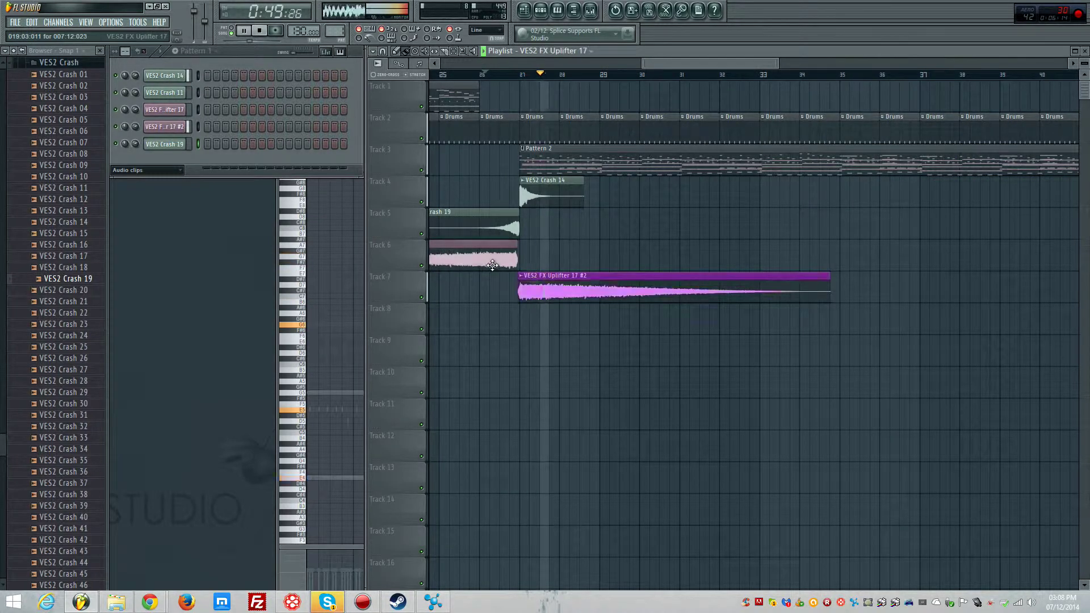
left_click_drag(537, 285, 540, 285)
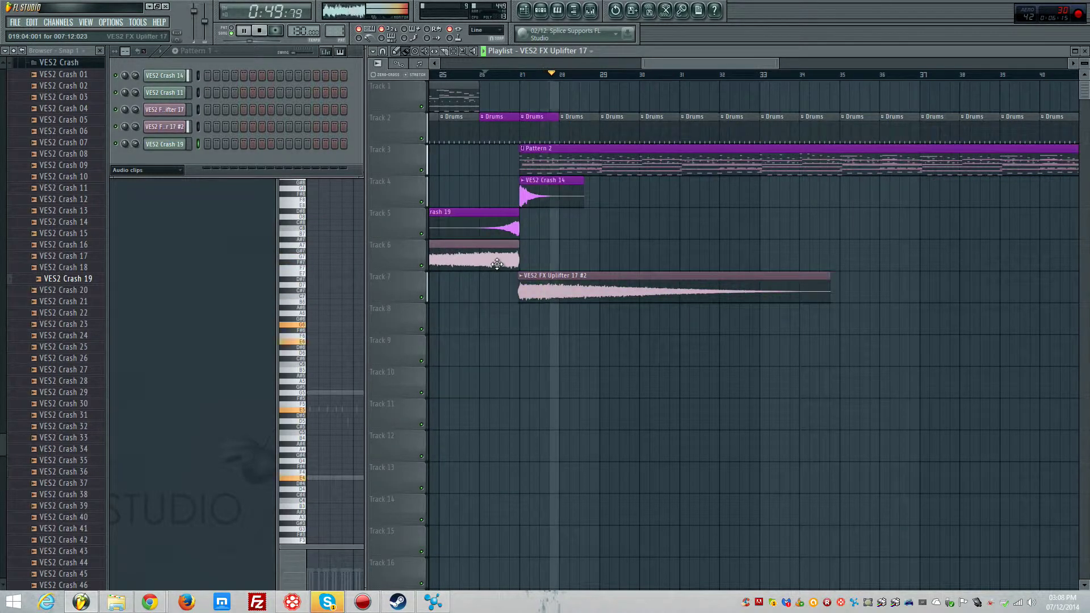
- Place VES2 FX Impact 31 on Track 8 and VES2 FX Impact 34 on Track 9, both starting at bar 27, and play them
double_click(540, 285)
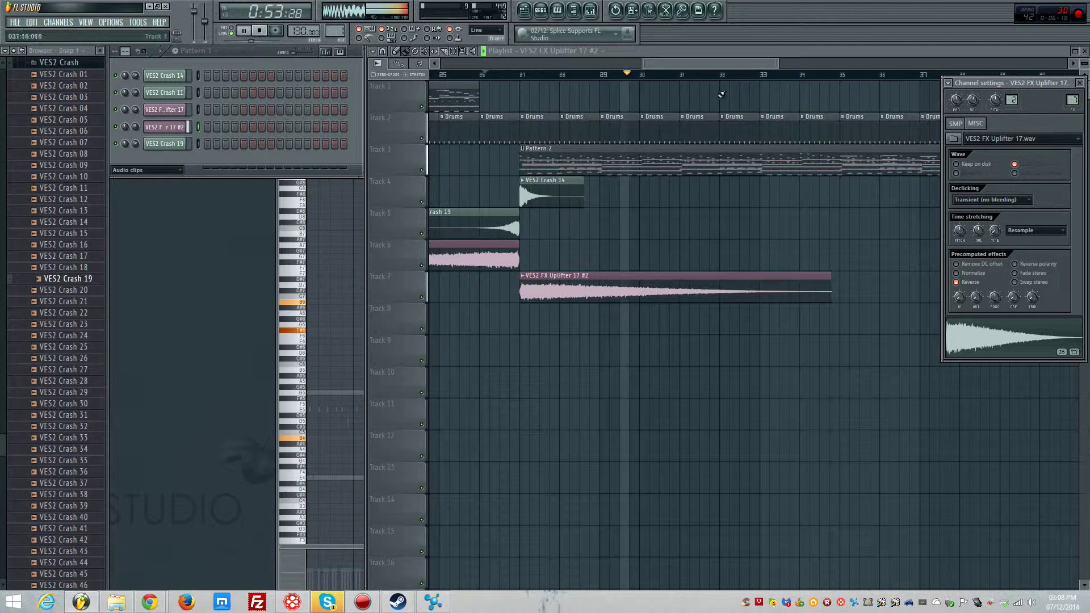
key("Escape")
left_click(58, 62)
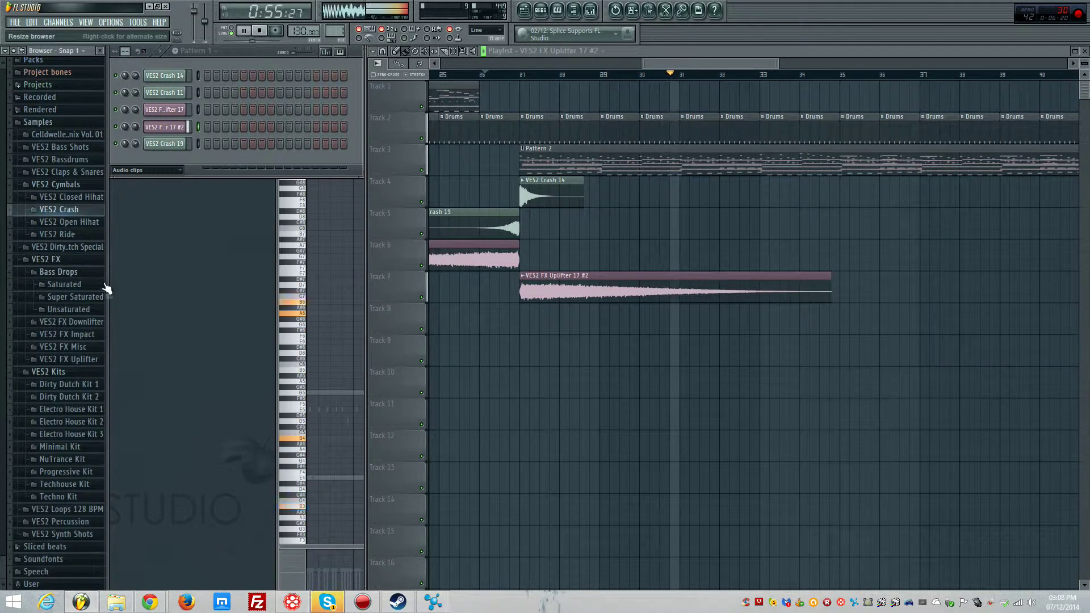
left_click(88, 335)
key("space")
left_click(90, 333)
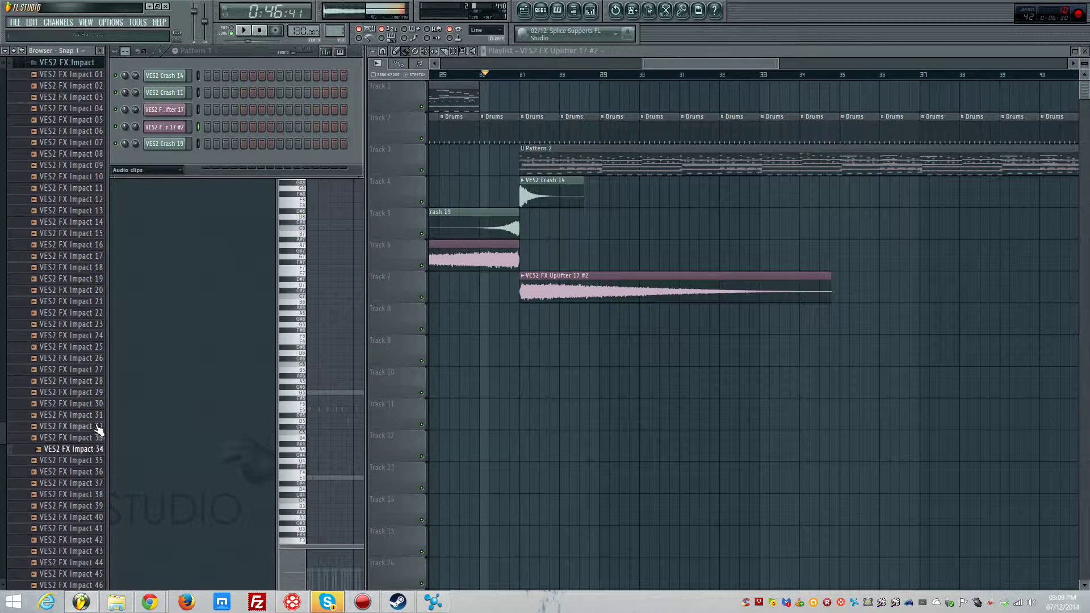
left_click_drag(488, 342, 525, 359)
key("space")
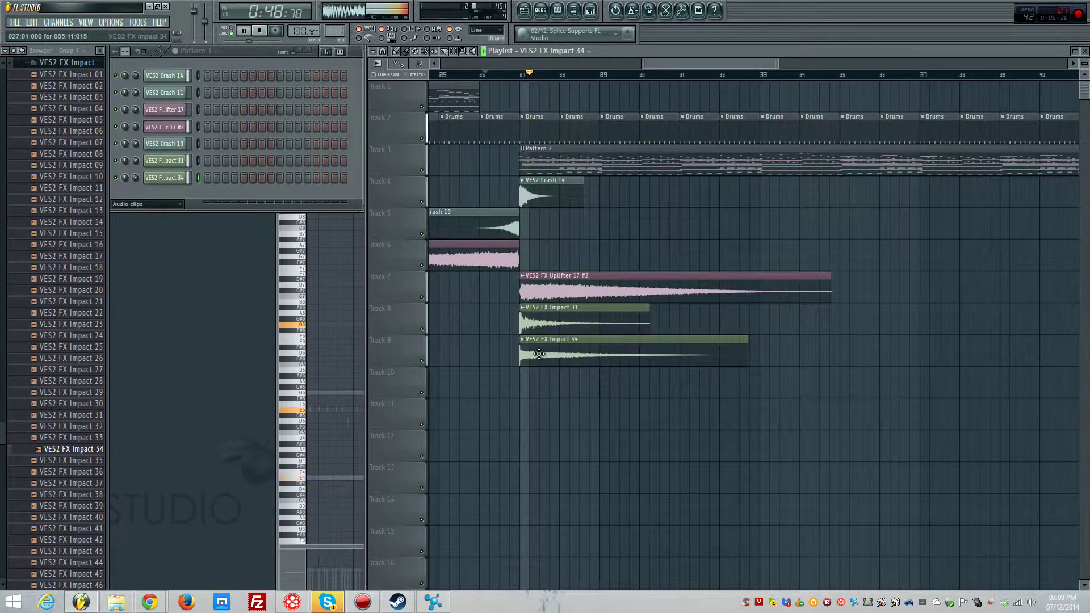
- Insert Maximus in the first effect slot of the Master mixer track and load its Clear master preset
scroll(633, 319, "down", 5)
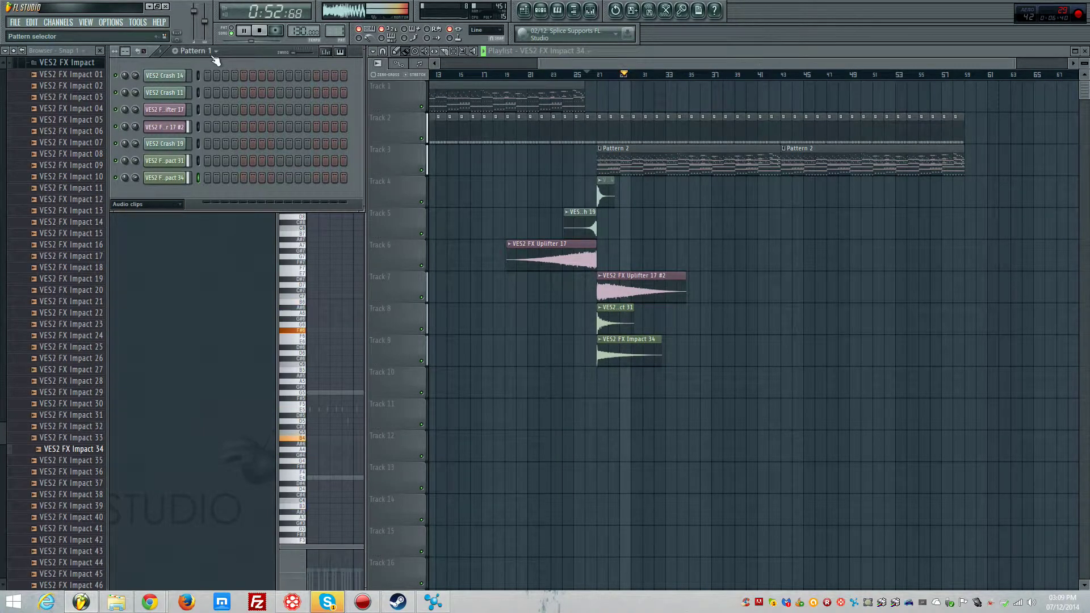
left_click(87, 23)
left_click(133, 98)
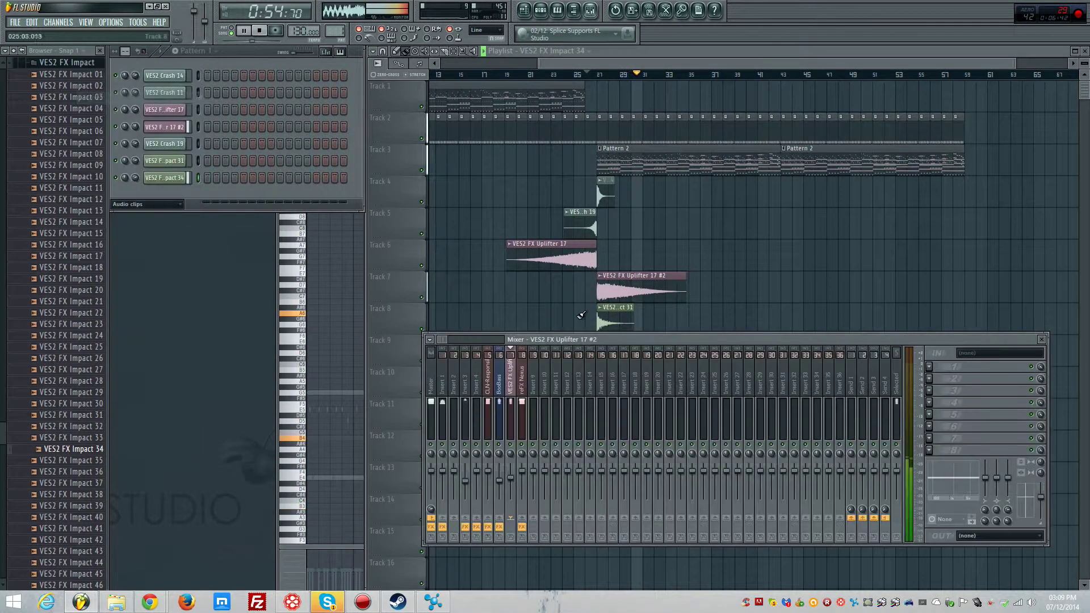
left_click(928, 369)
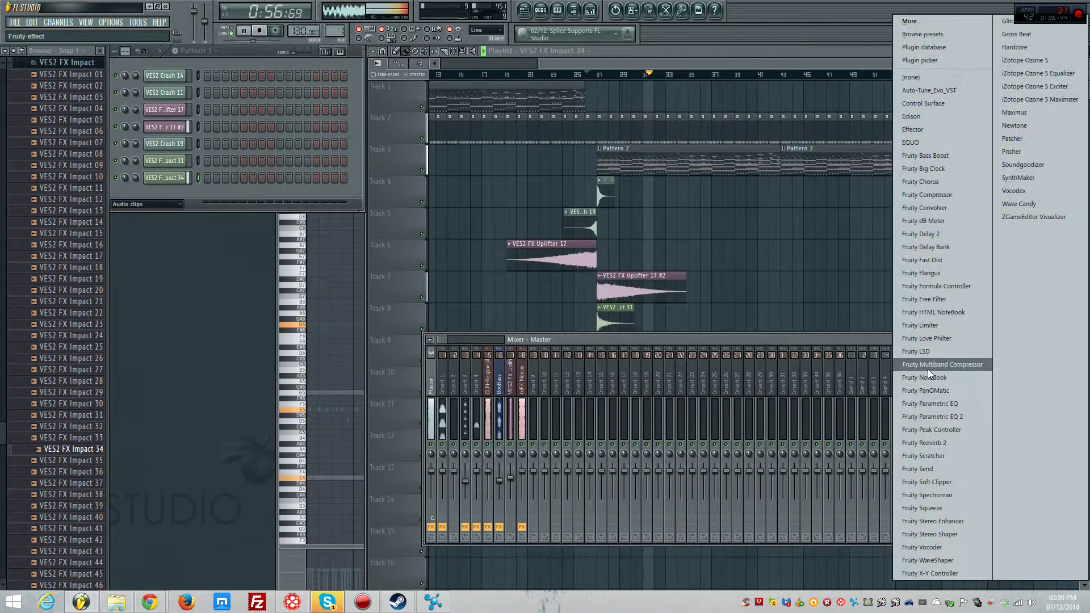
left_click(1046, 112)
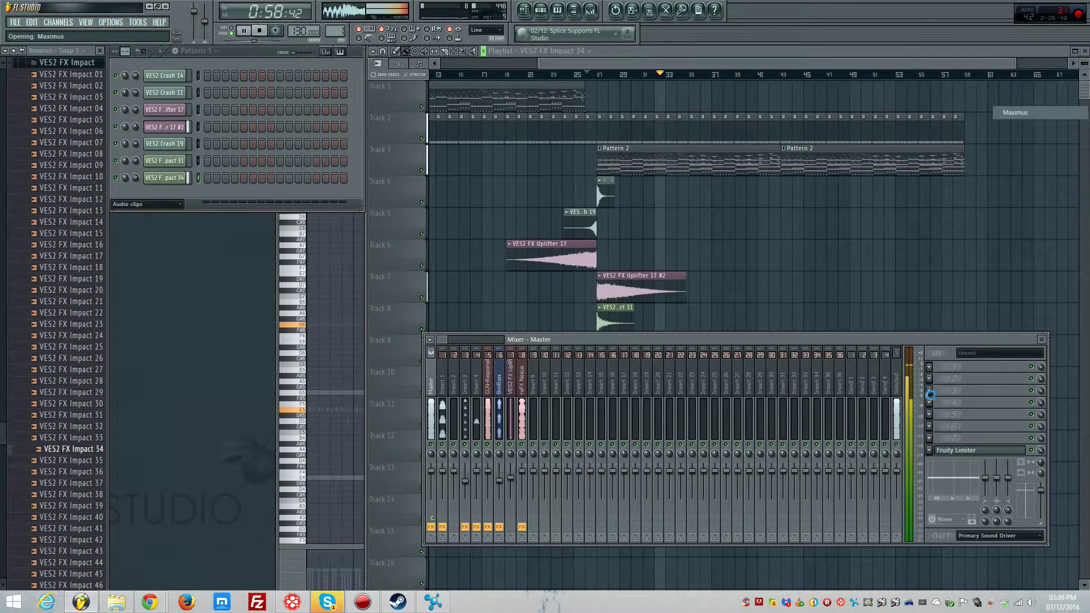
left_click(961, 348)
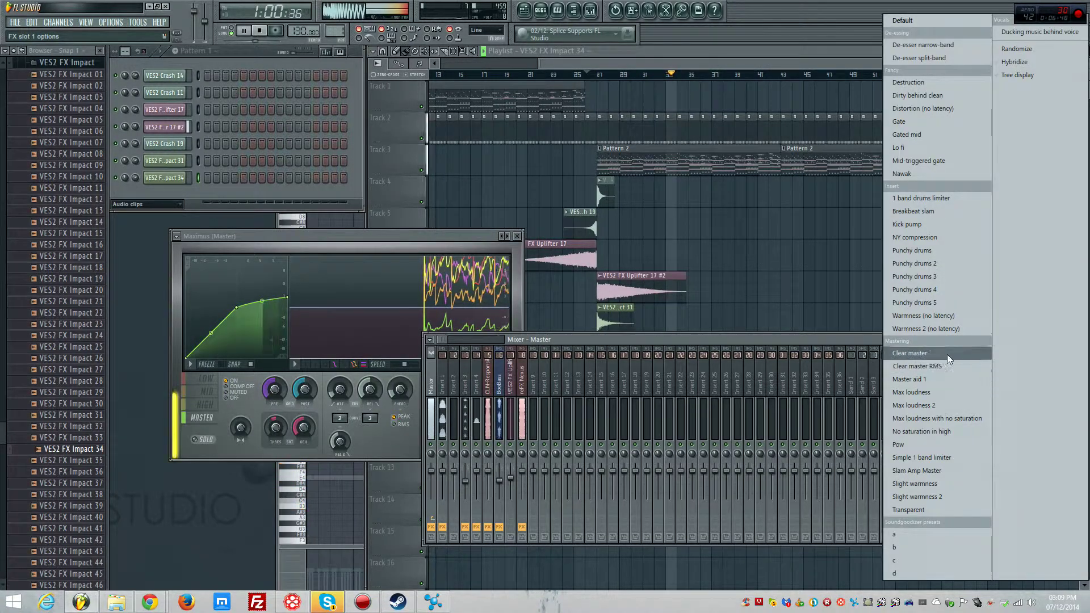
left_click(947, 354)
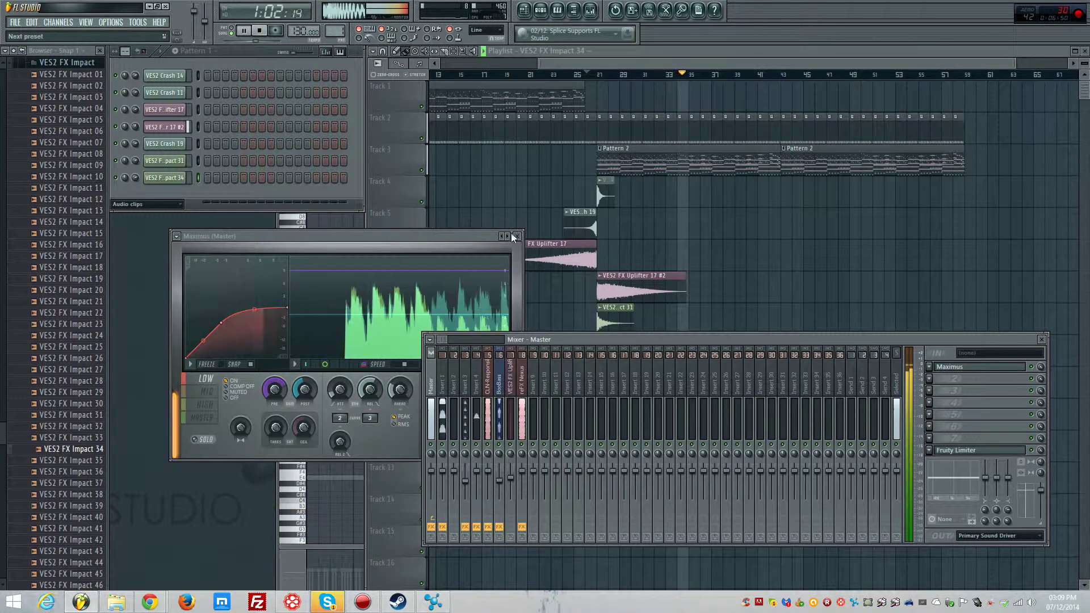
left_click(517, 235)
- Insert Fruity Parametric EQ 2 in the Master's second slot and boost bands 2 and 6, with band 6 around 6868 Hz
left_click(929, 379)
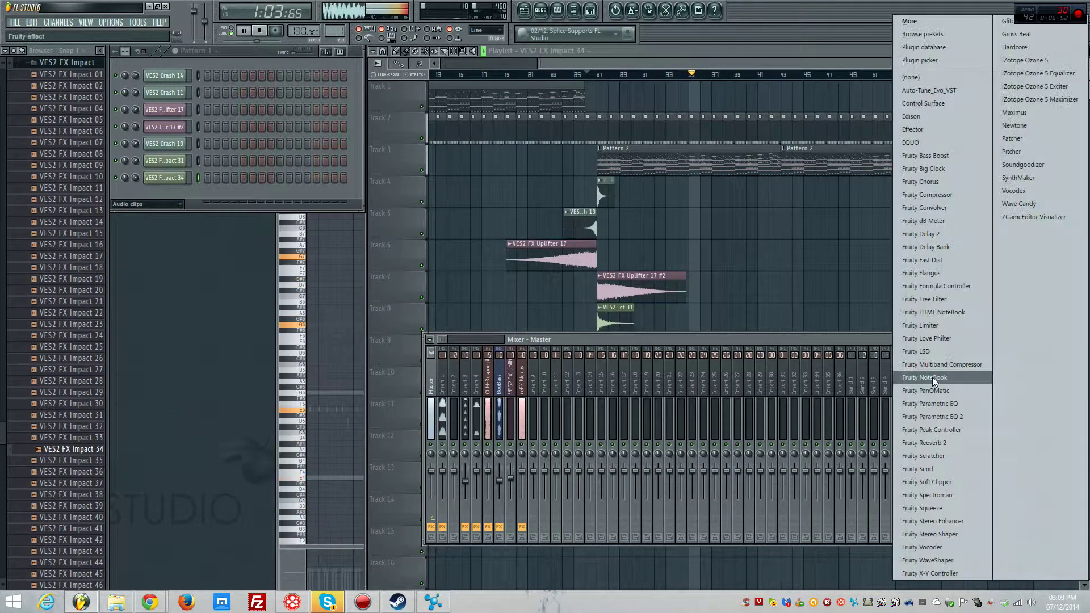
left_click(949, 418)
left_click_drag(325, 243, 331, 239)
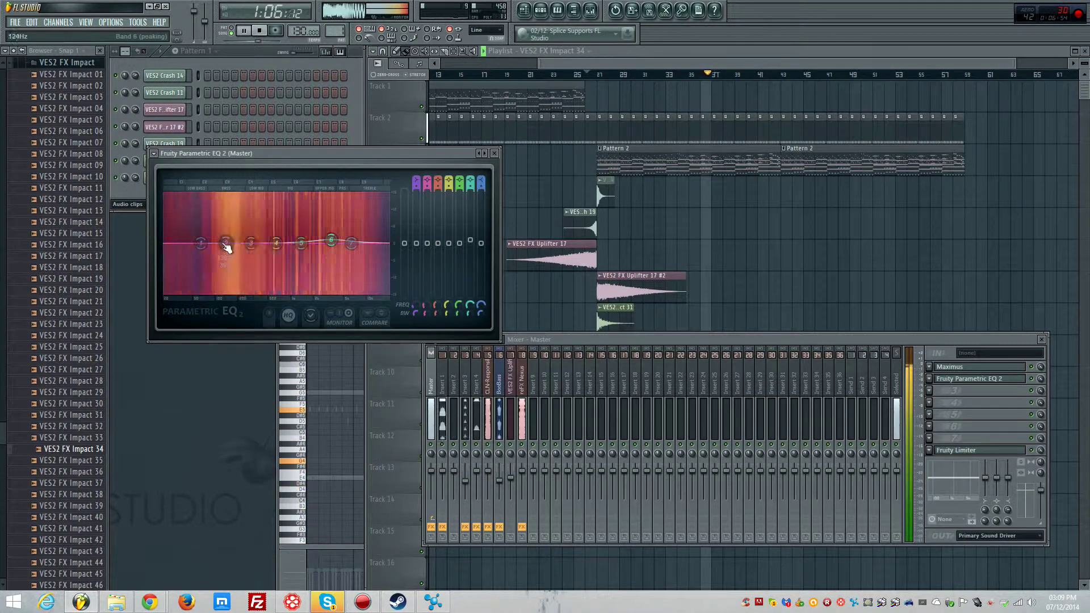
left_click_drag(226, 243, 354, 233)
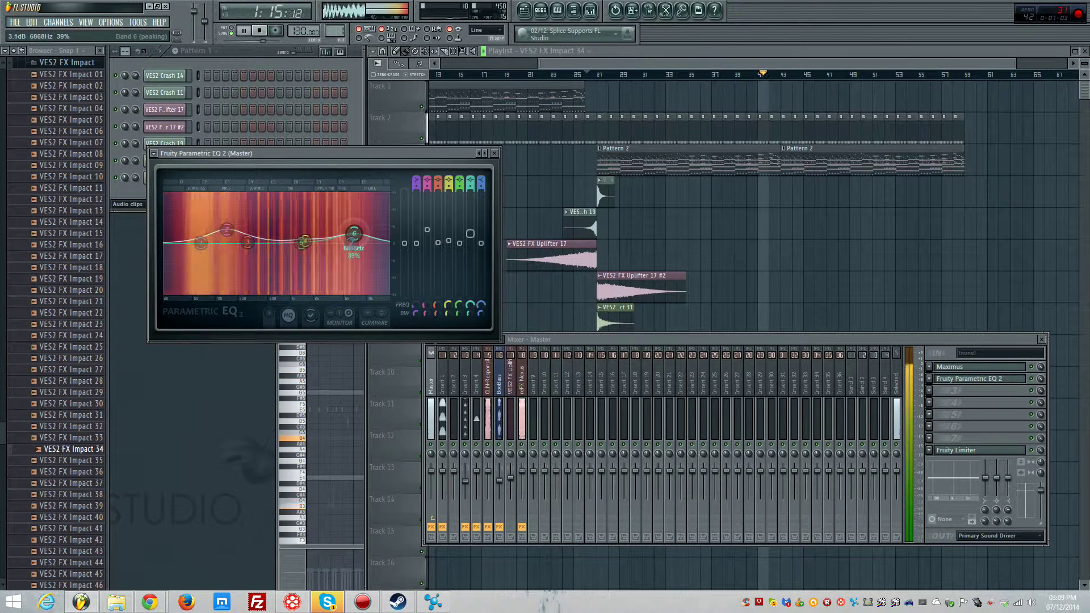
- Insert a second Fruity Parametric EQ 2 in the Master's third slot and load its 40Hz + 18kHz cut preset
left_click(931, 391)
left_click(959, 419)
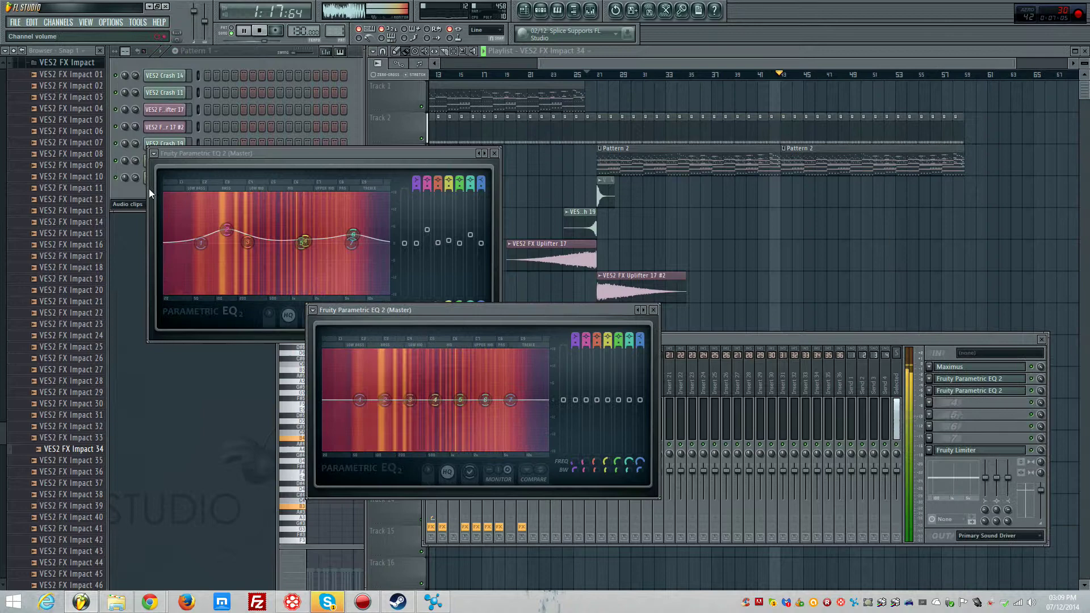
left_click(313, 311)
mouse_move(352, 337)
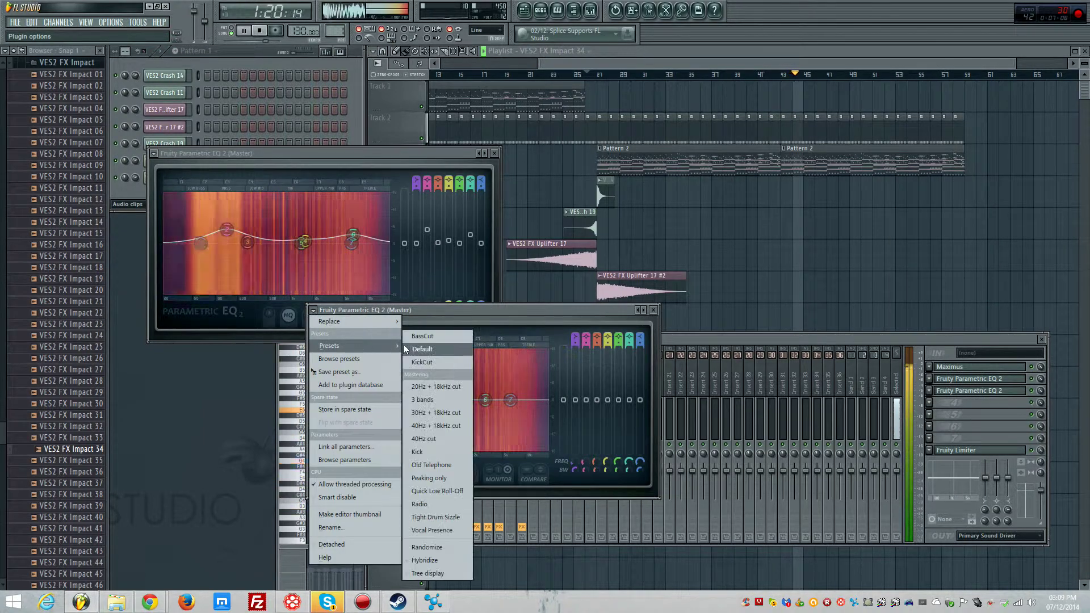
left_click(455, 423)
left_click(654, 310)
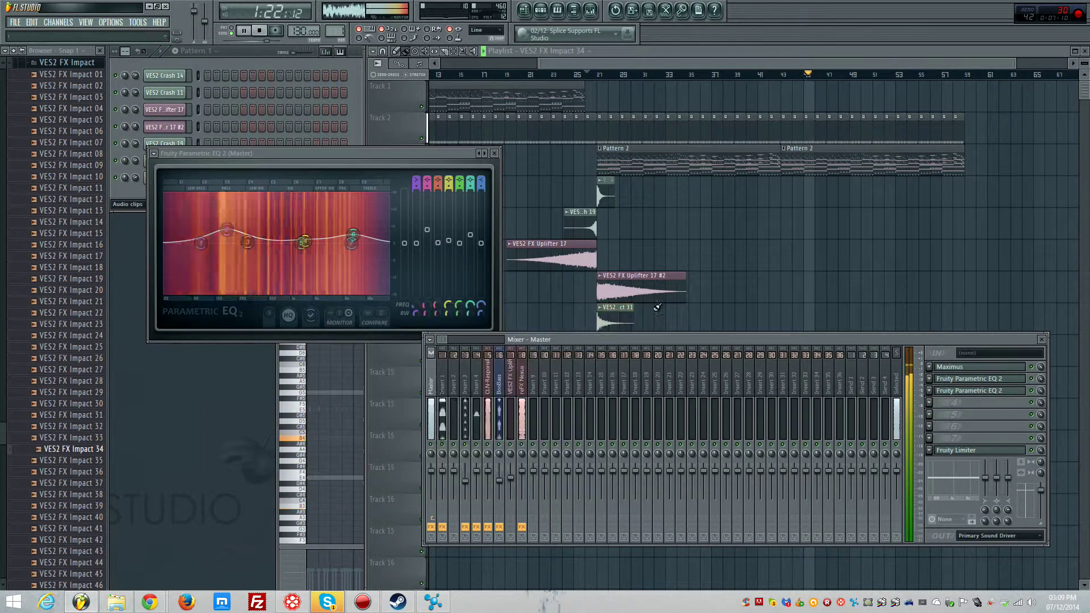
left_click(496, 153)
- Review the Fruity Parametric EQ 2 and Fruity Compressor settings on the Insert 1 mixer track
left_click(448, 378)
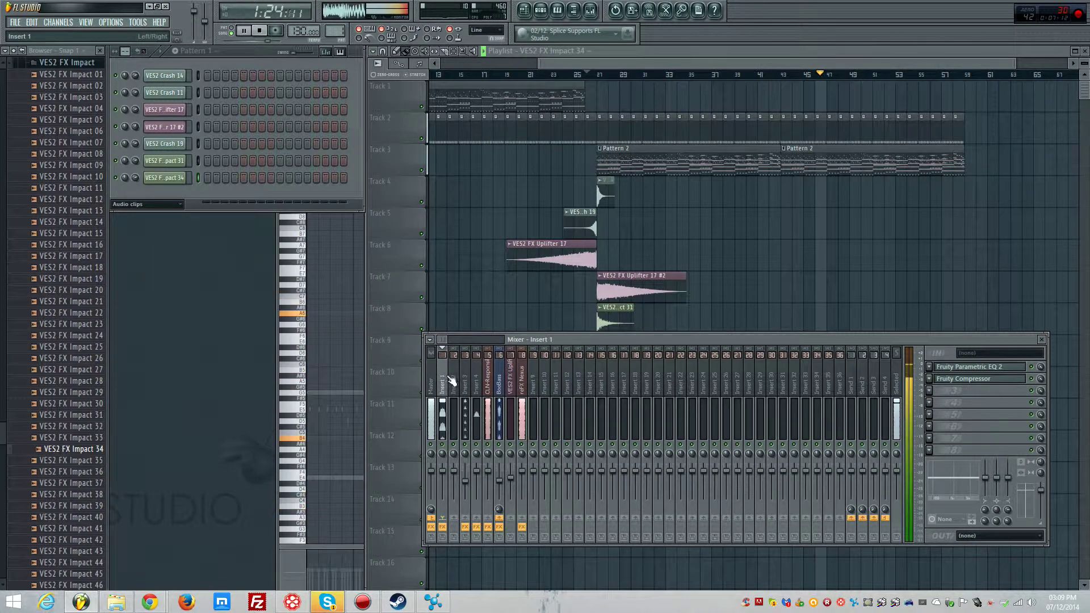
left_click(981, 366)
left_click_drag(239, 214, 203, 191)
left_click(980, 379)
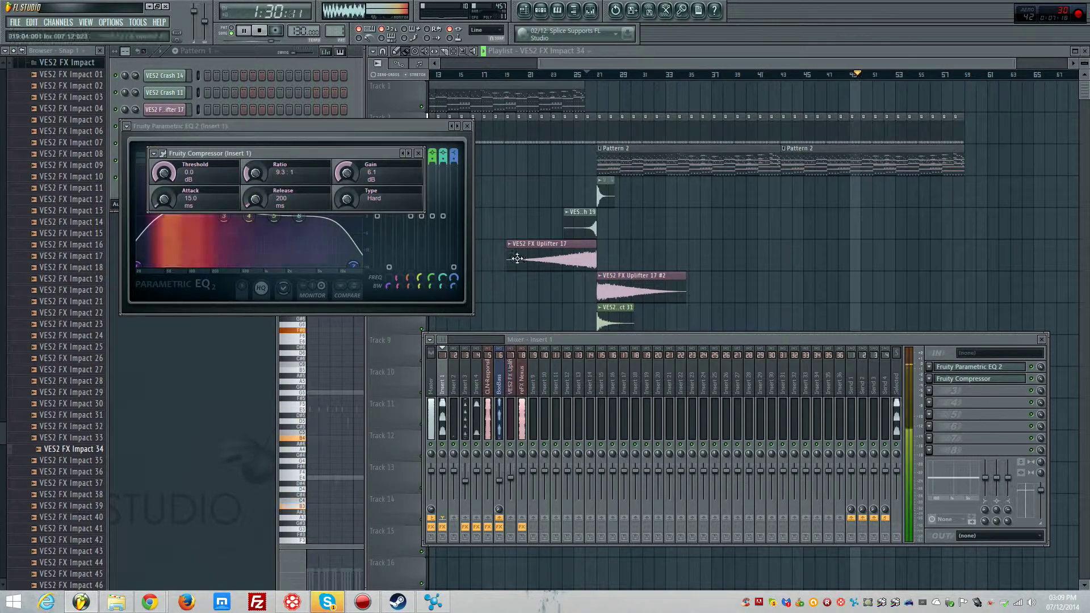
left_click(418, 153)
left_click(468, 126)
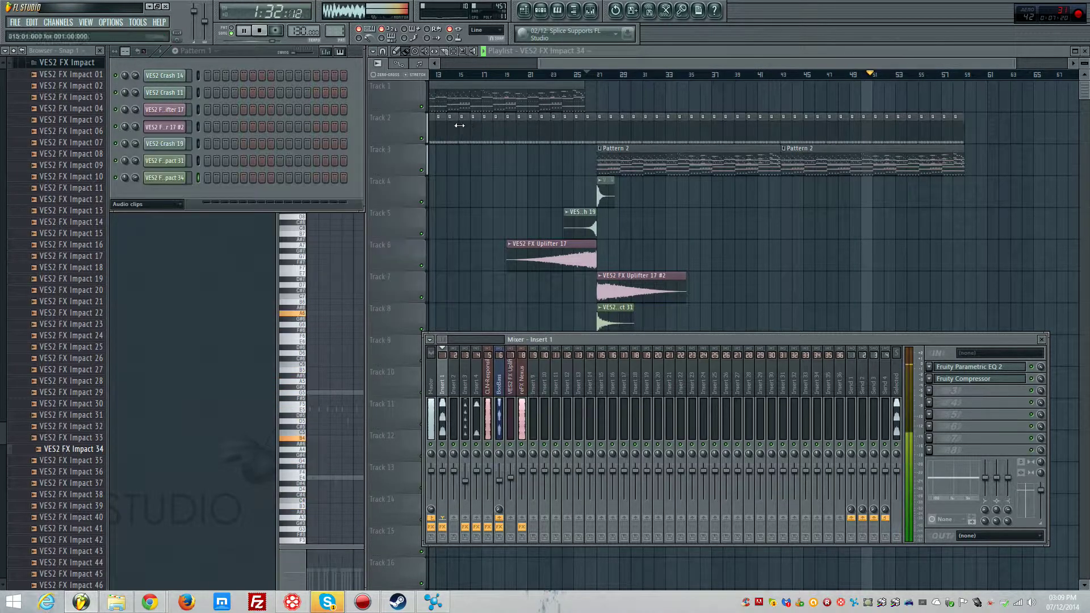
left_click(67, 62)
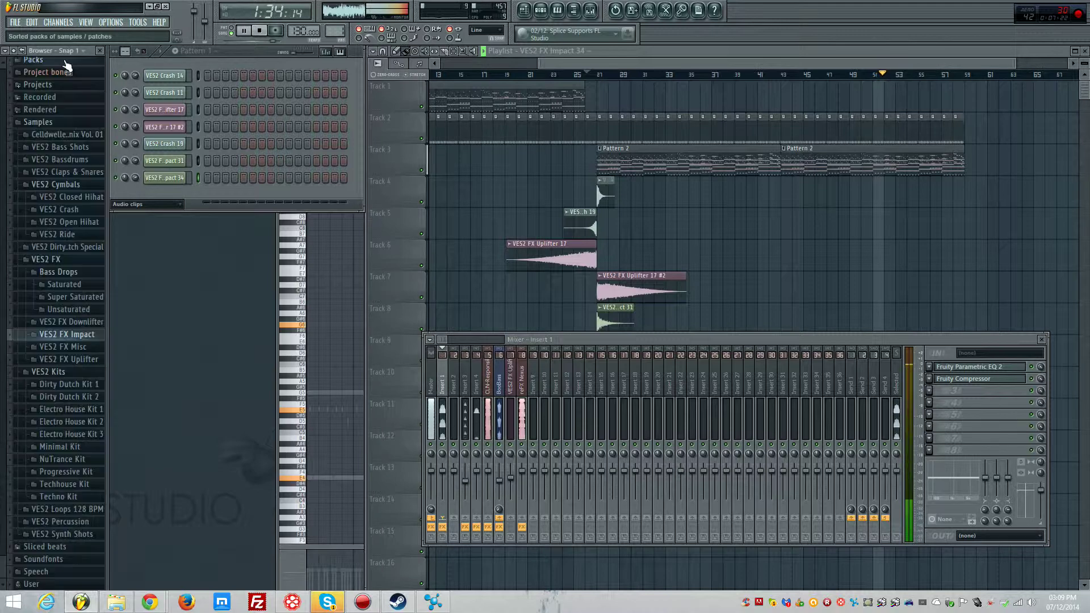
- Lower the volume faders from the reFX Nexus track back through Insert 1 to about -10 to -12 dB
left_click_drag(523, 466, 523, 486)
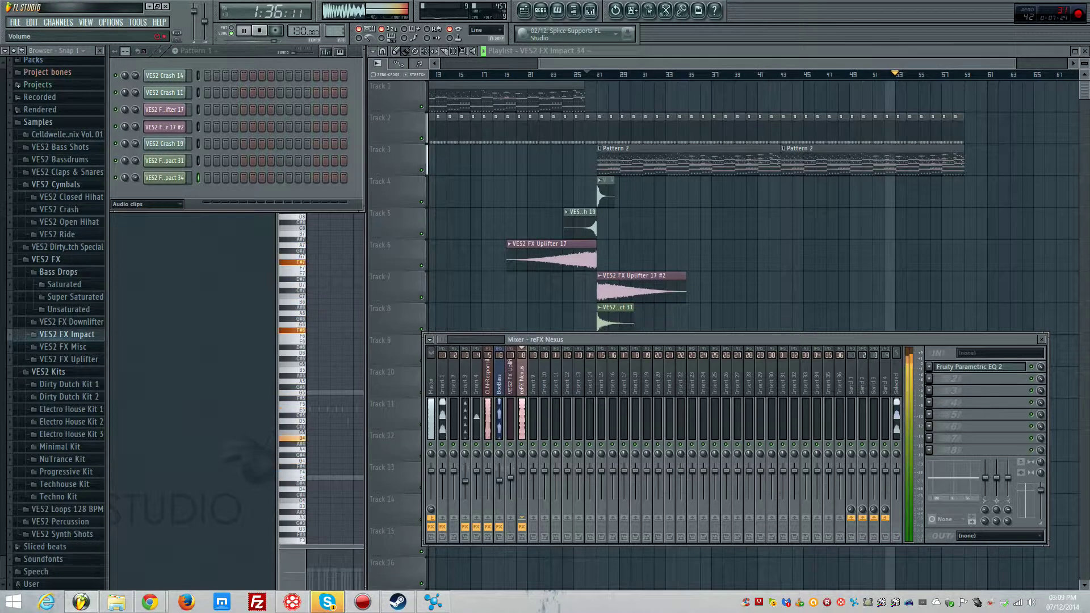
key("Left")
key("Left")
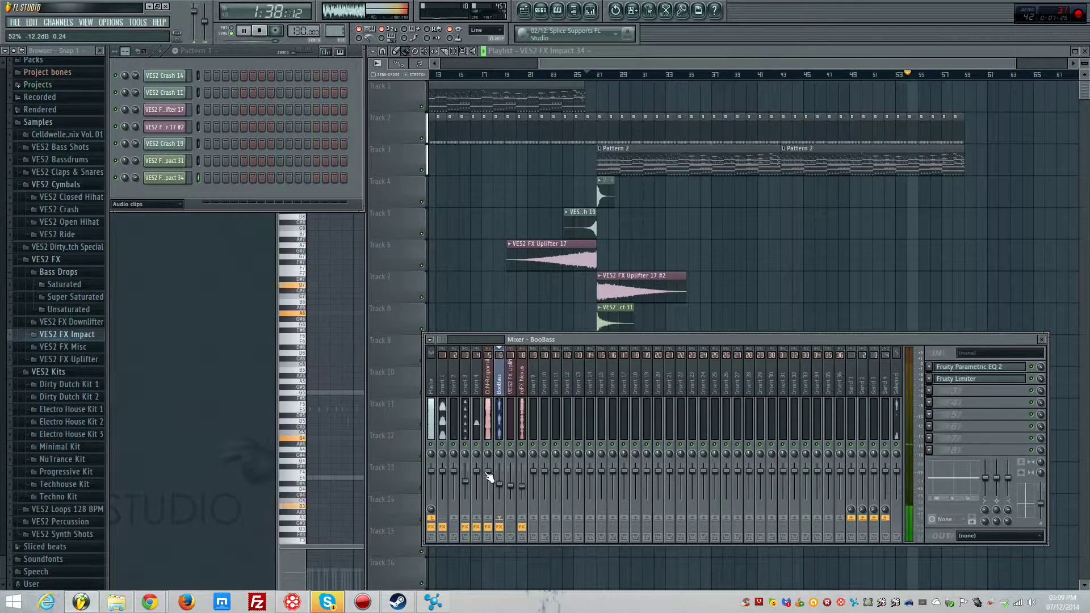
key("Left")
key("Left")
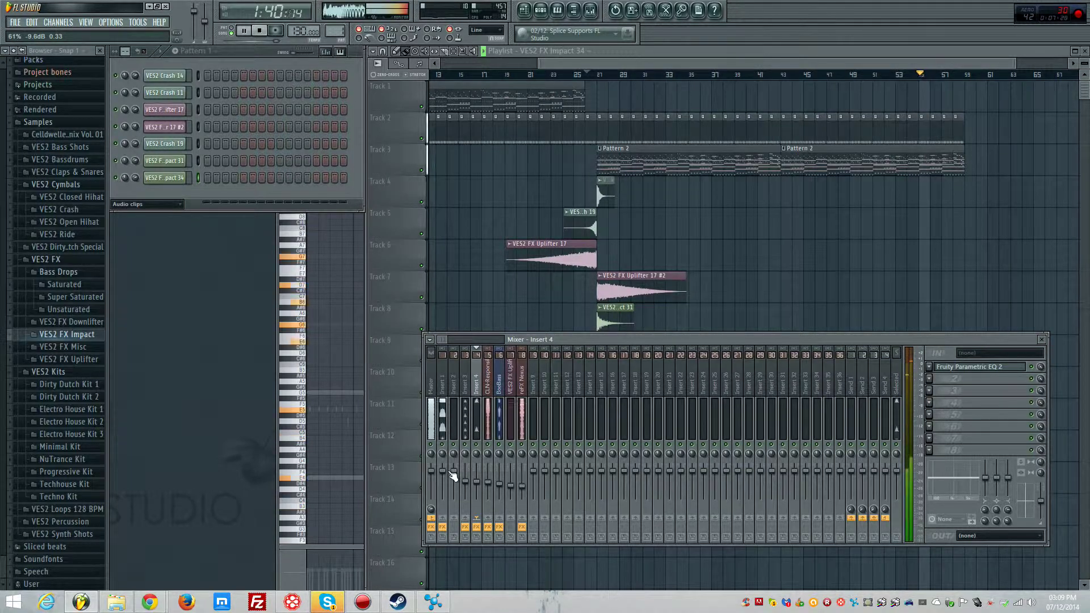
left_click(443, 477)
left_click(454, 482)
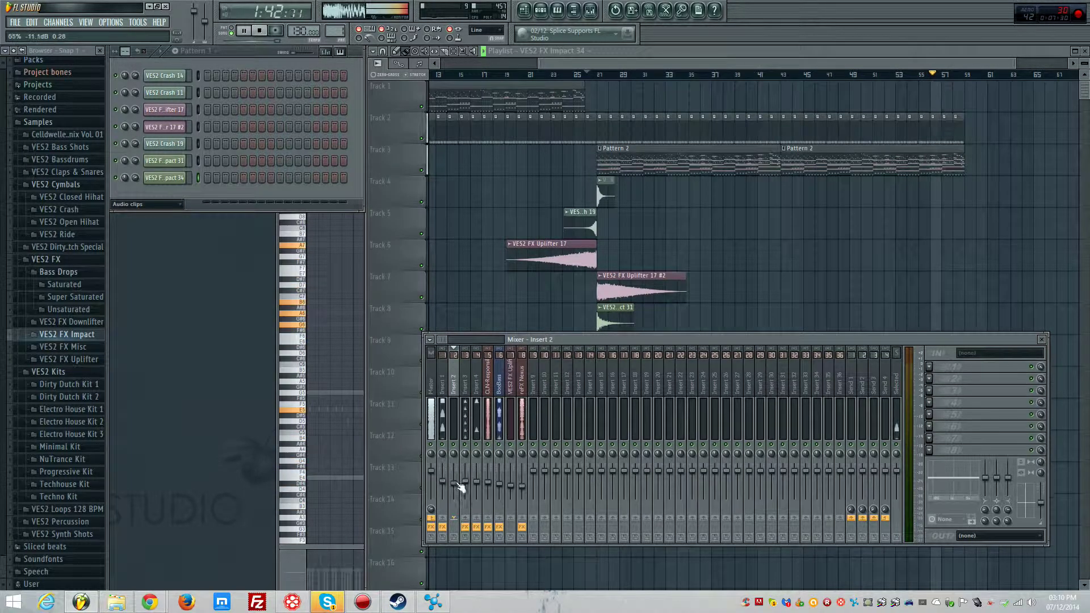
- Pull the volume faders of all used mixer tracks, from reFX Nexus back to Insert 1, down to or near minimum
left_click(511, 488)
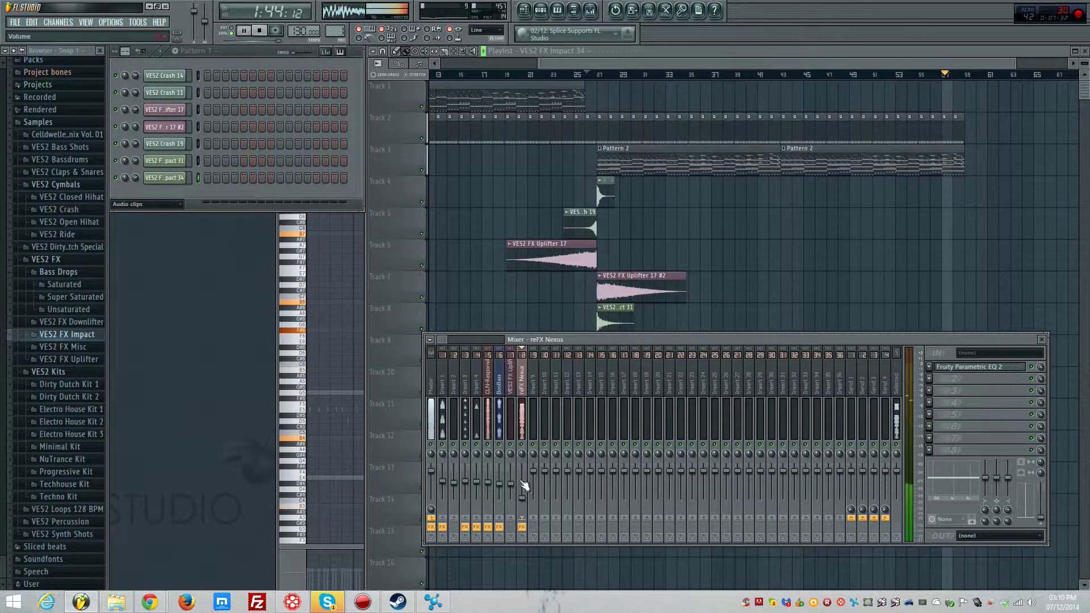
left_click(465, 488)
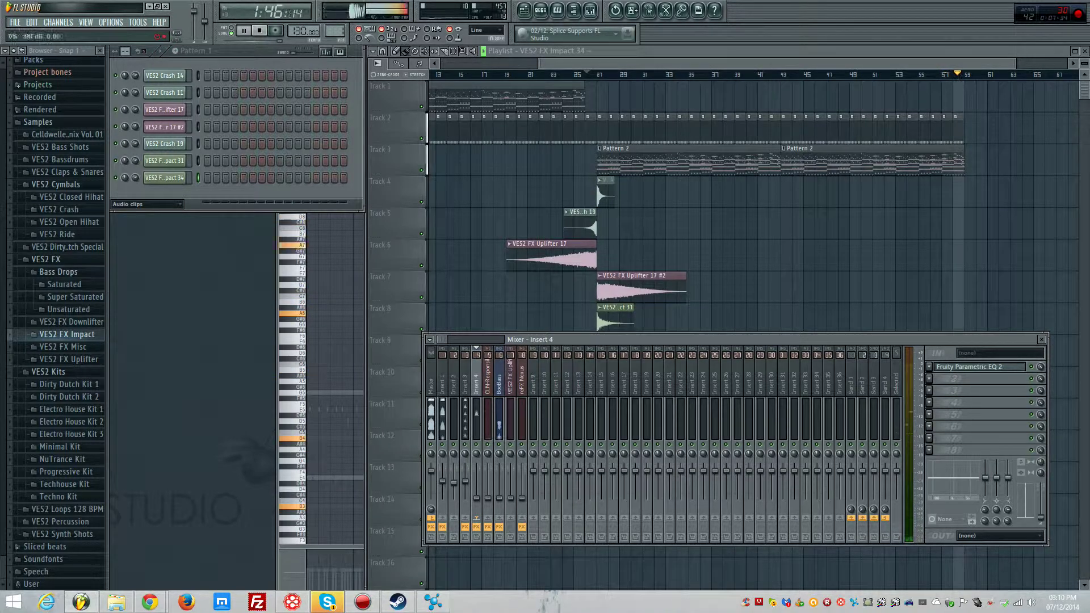
left_click(454, 426)
left_click(441, 426)
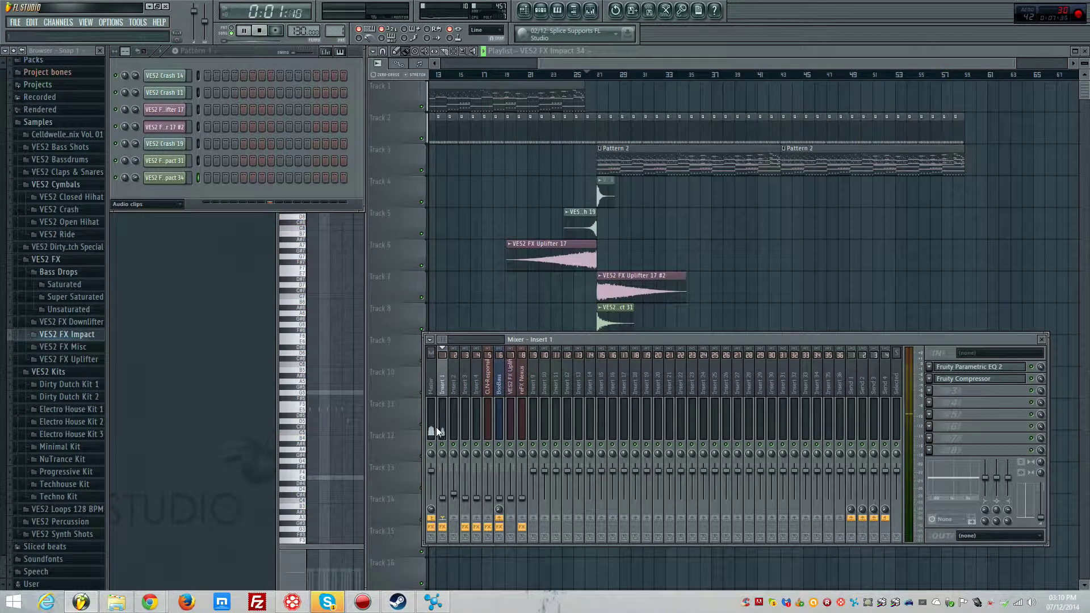
- Play from bar 27 and rebalance the mix, raising Insert 1 to about -7.5 dB, Insert 3 to about -16 dB, and Insert 4 through reFX Nexus
left_click(593, 74)
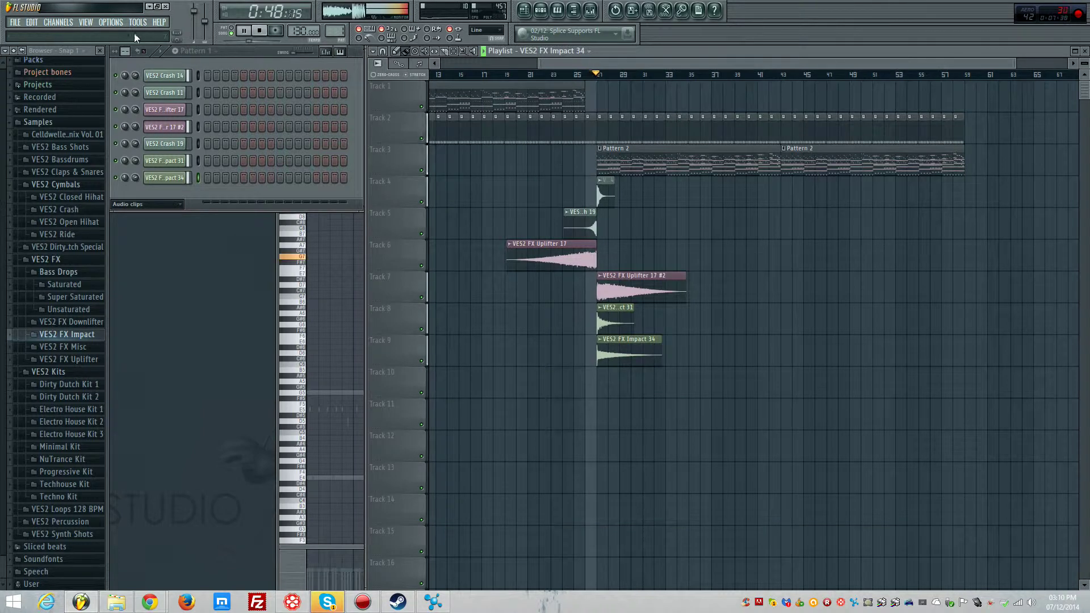
left_click(86, 22)
left_click(127, 100)
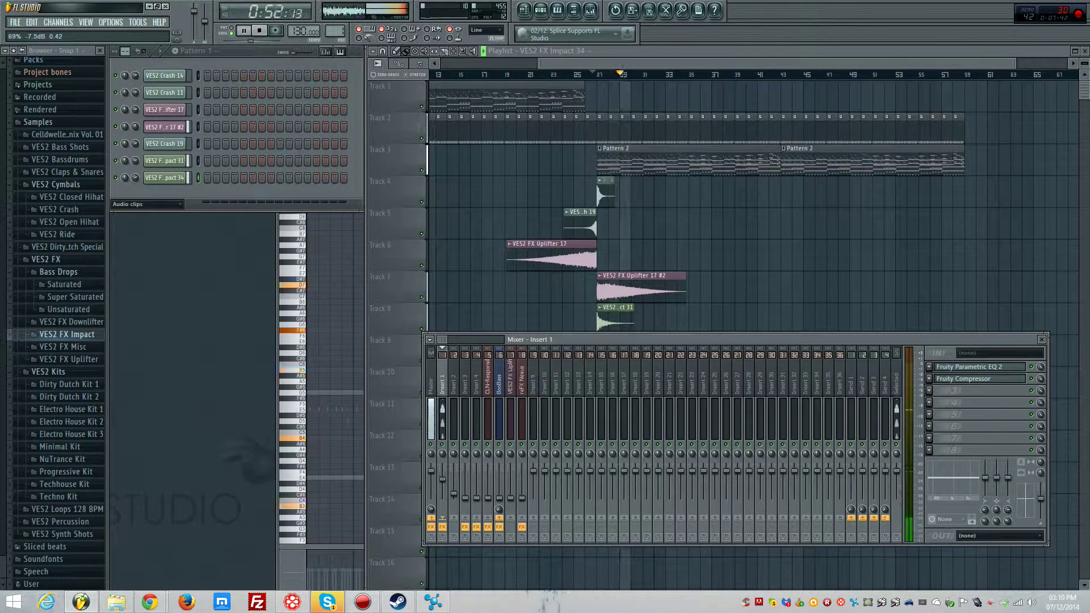
left_click(462, 498)
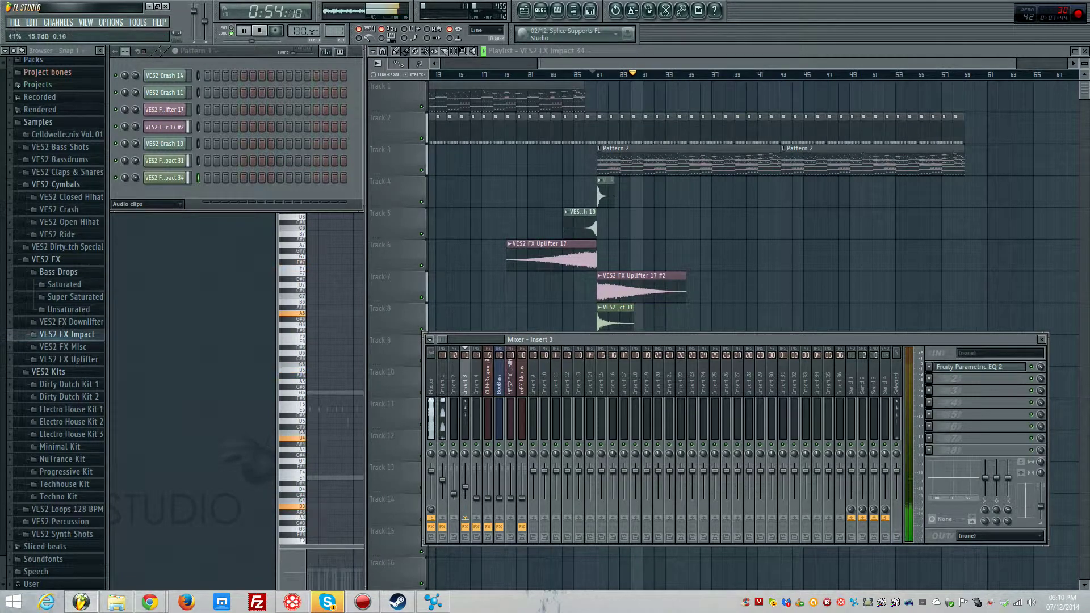
left_click_drag(477, 498, 522, 482)
left_click_drag(1040, 490, 1041, 495)
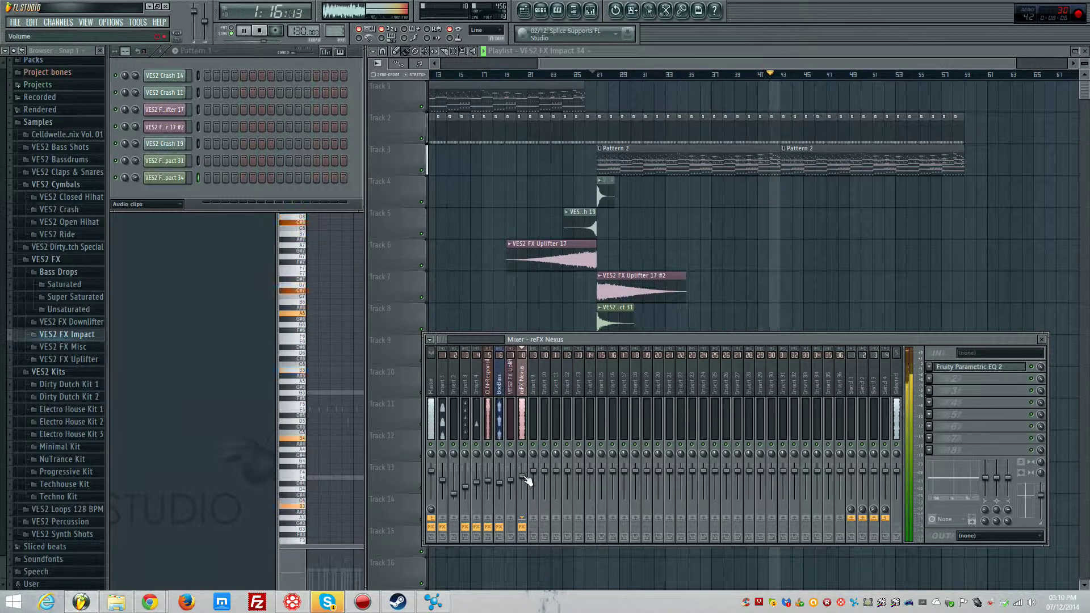
- Reset the Insert 1 mixer track's volume fader to its default level
left_click(431, 386)
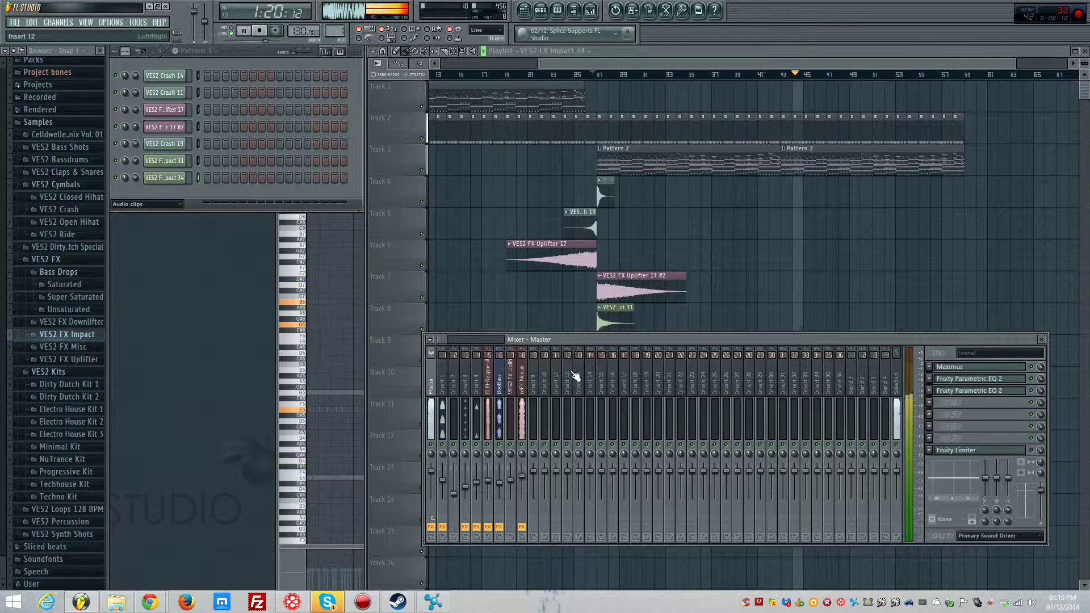
left_click(448, 389)
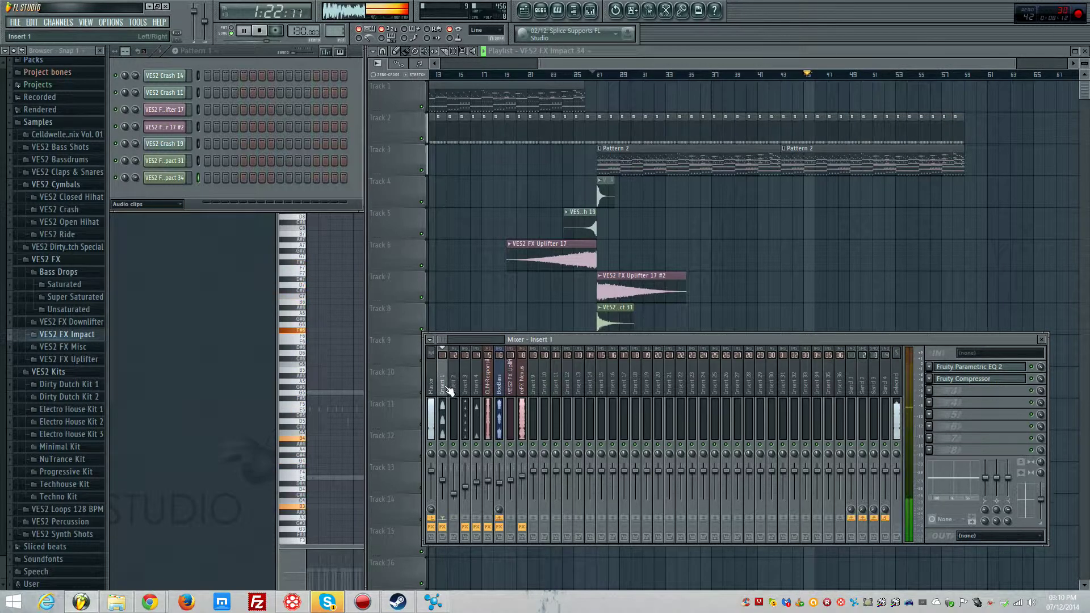
right_click(444, 482)
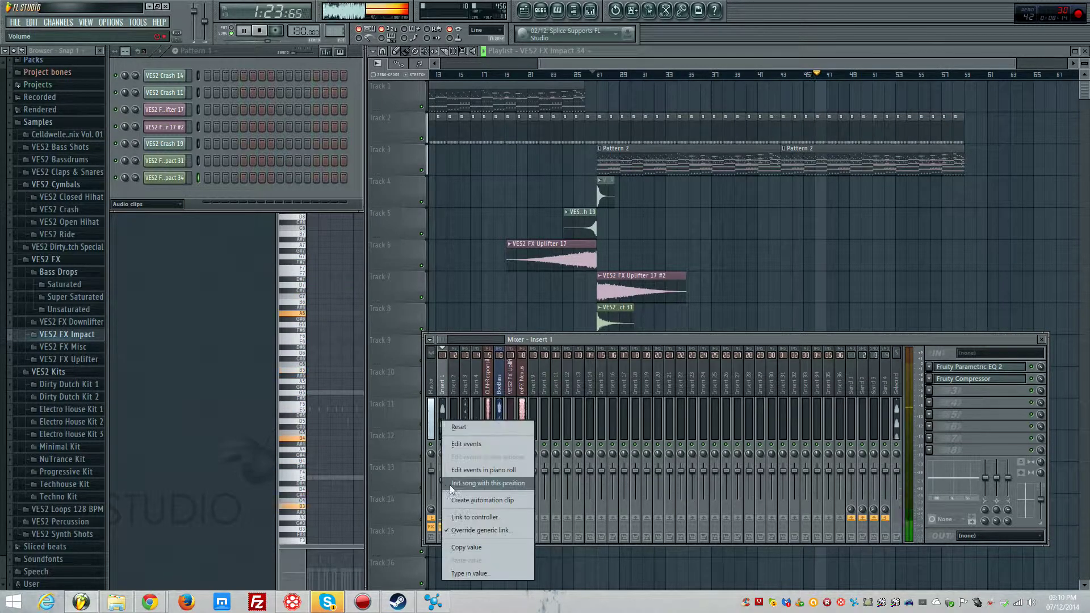
left_click(480, 432)
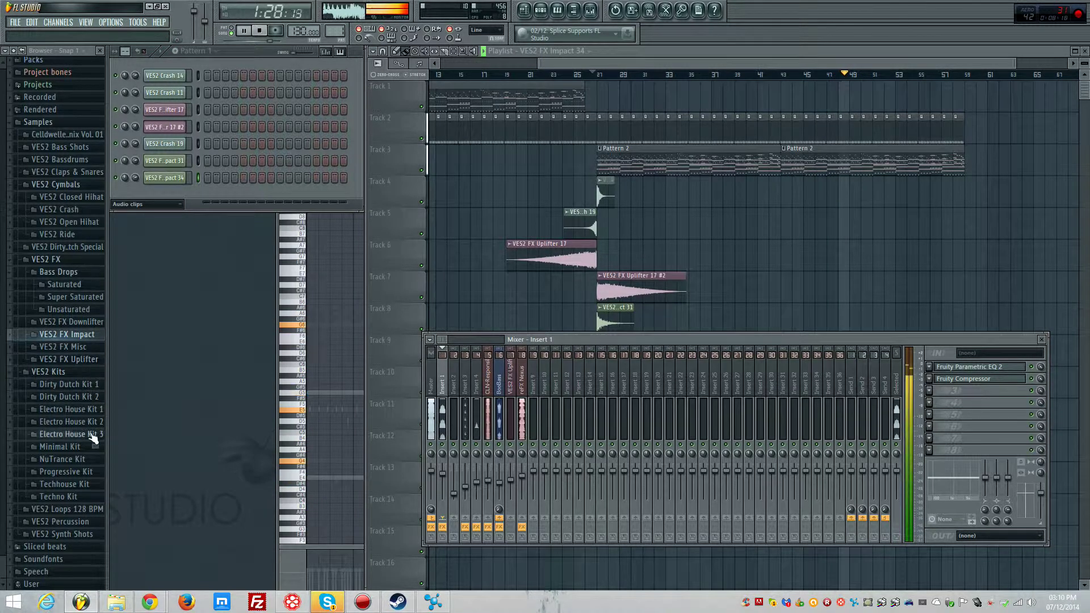
- Stop playback and place VES2 Loop 024 from the VES2 Loops 128 BPM samples on Track 10 at bar 27
key("space")
left_click(86, 509)
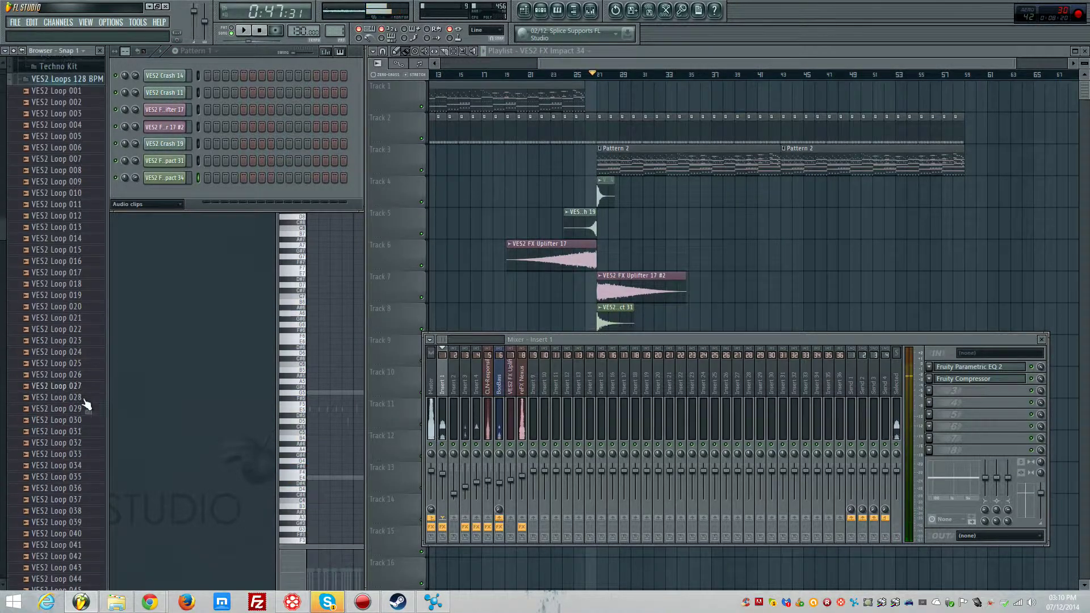
left_click(69, 338)
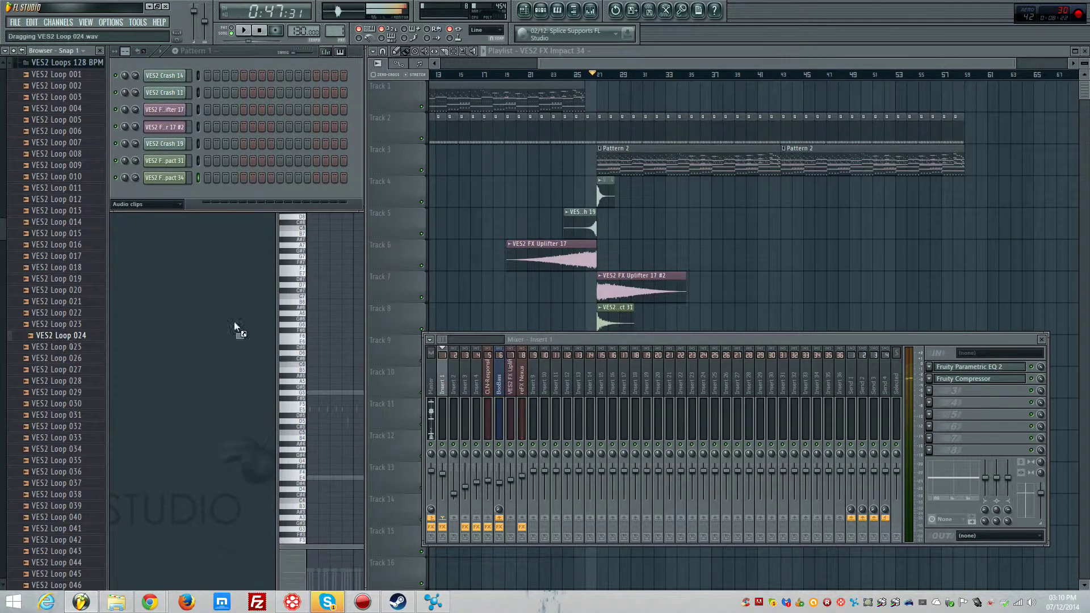
left_click_drag(235, 323, 534, 399)
scroll(625, 221, "up", 5)
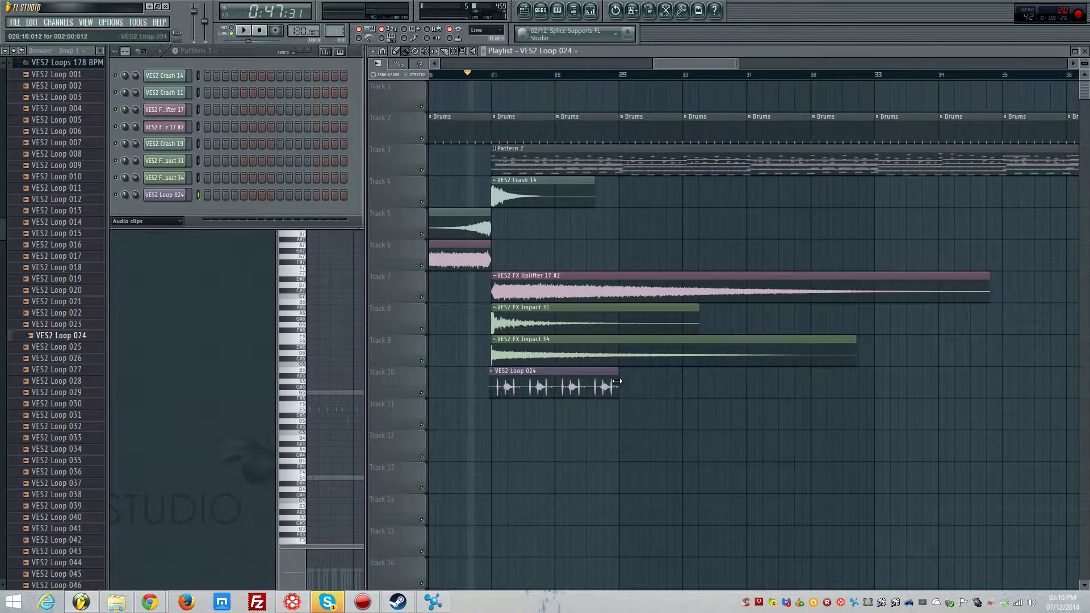
- Repeat the VES2 Loop 024 clip along Track 10 to about bar 61 and assign its channel to a free mixer track
scroll(606, 383, "down", 6)
left_click_drag(619, 388, 897, 388)
key("space")
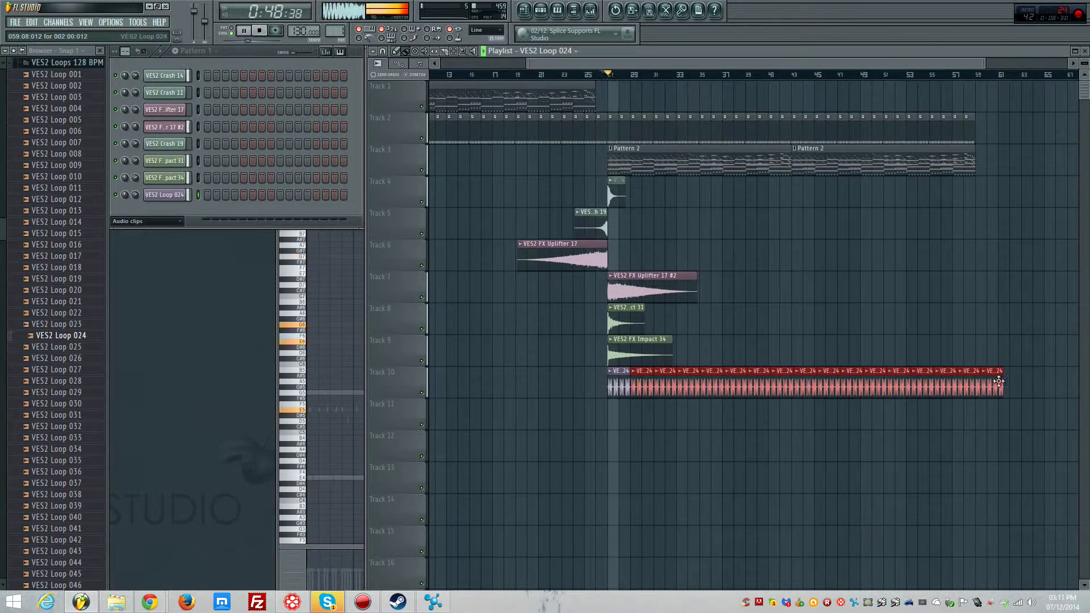
double_click(963, 384)
key("F9")
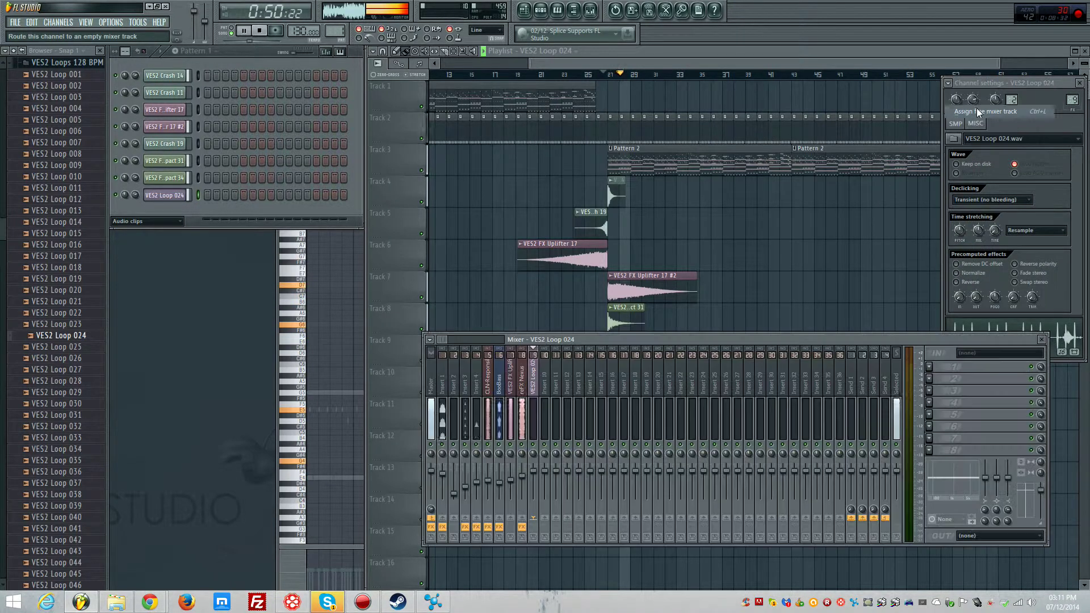
- Replace the loop channel's sample in turn with VES2 Loop 022, Loop 018 and Loop 017 during playback
left_click_drag(73, 313, 170, 195)
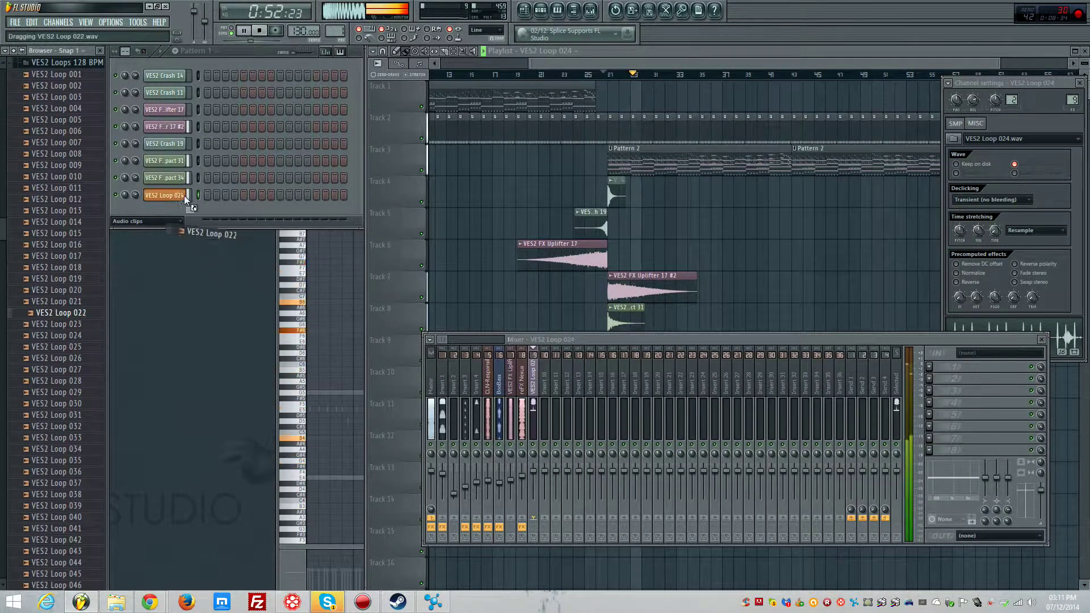
left_click_drag(57, 267, 165, 195)
left_click_drag(73, 255, 166, 196)
- Delete the repeated VES2 Loop 017 clips on Track 10 and move the first clip to Track 1 at bar 27
left_click(697, 61)
left_click_drag(697, 62, 795, 61)
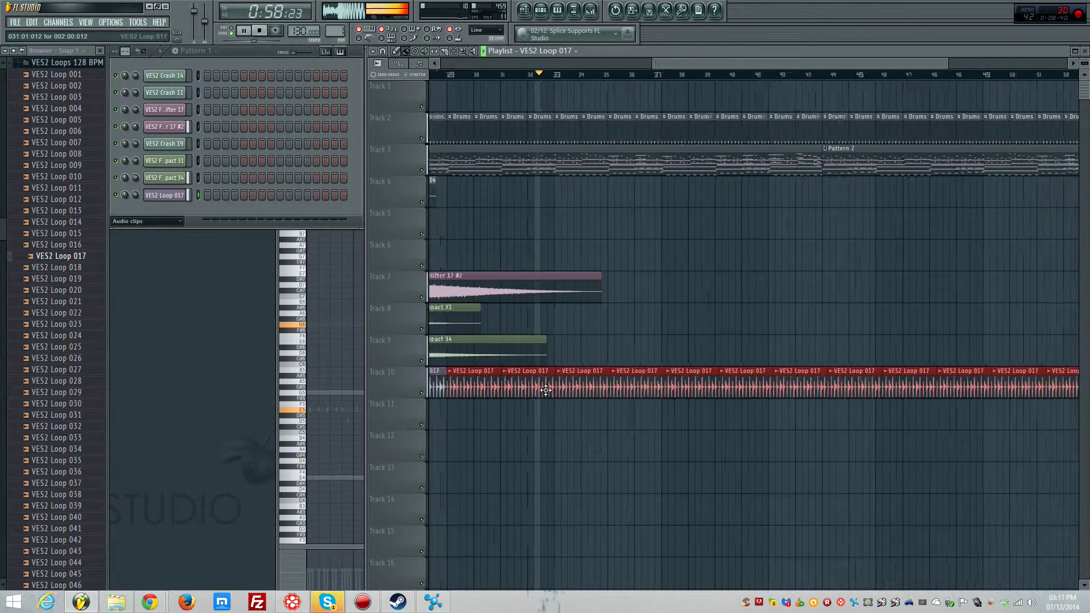
left_click_drag(449, 383, 1043, 392)
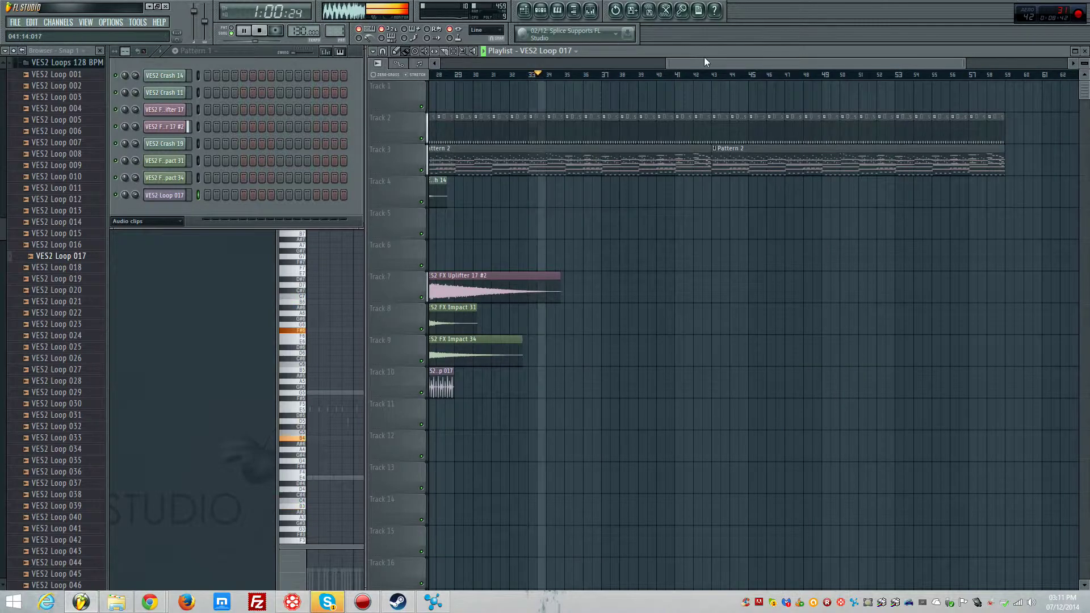
left_click_drag(701, 60, 647, 63)
scroll(504, 386, "up", 5)
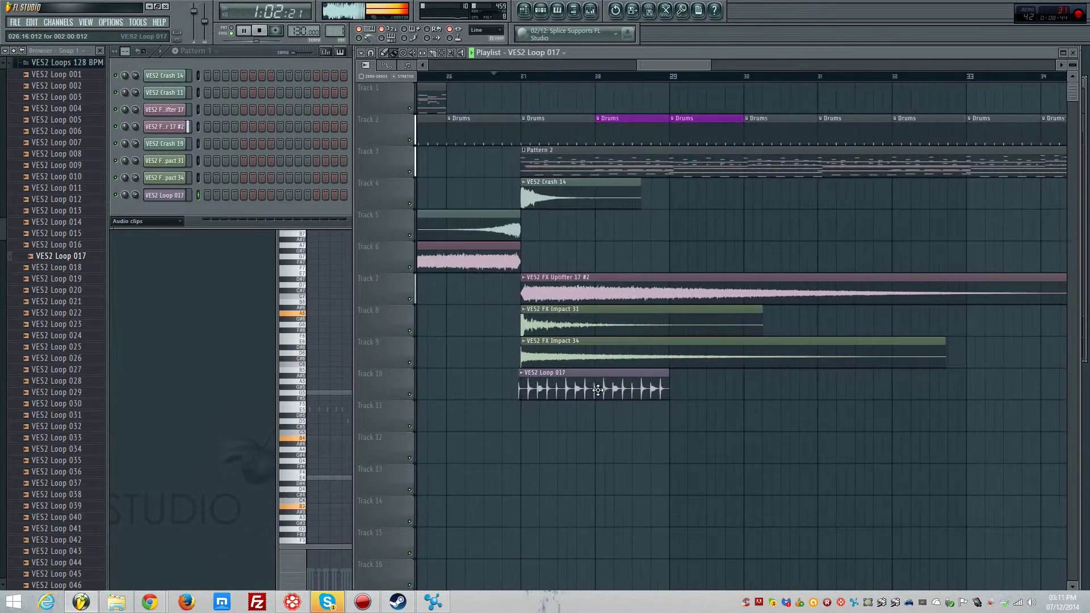
mouse_move(603, 383)
left_mouse_down()
mouse_move(583, 91)
mouse_move(626, 87)
left_mouse_up()
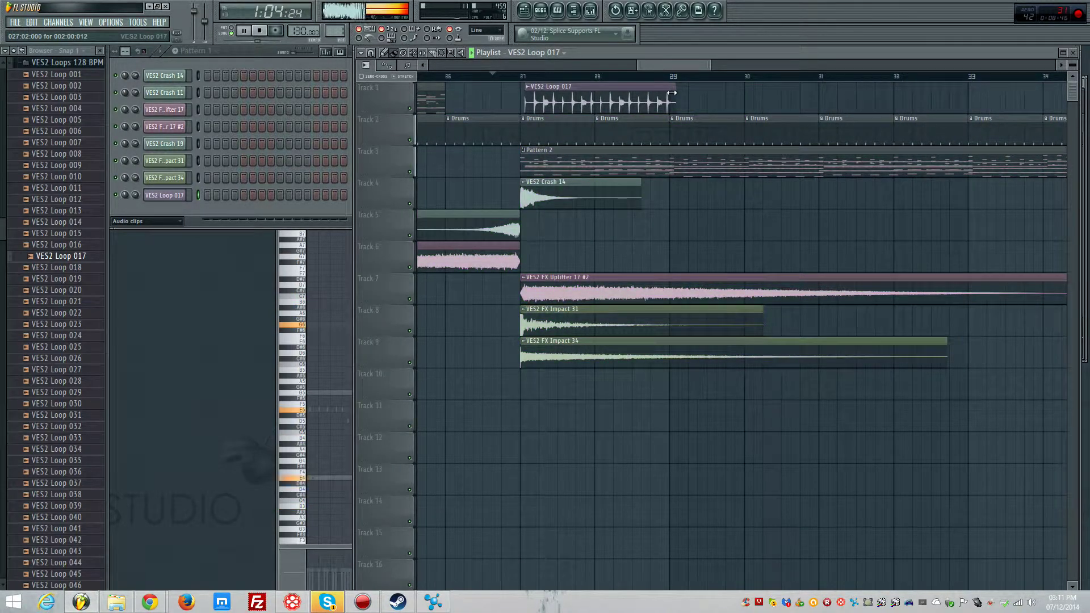
scroll(654, 99, "down", 7)
key("ctrl+b")
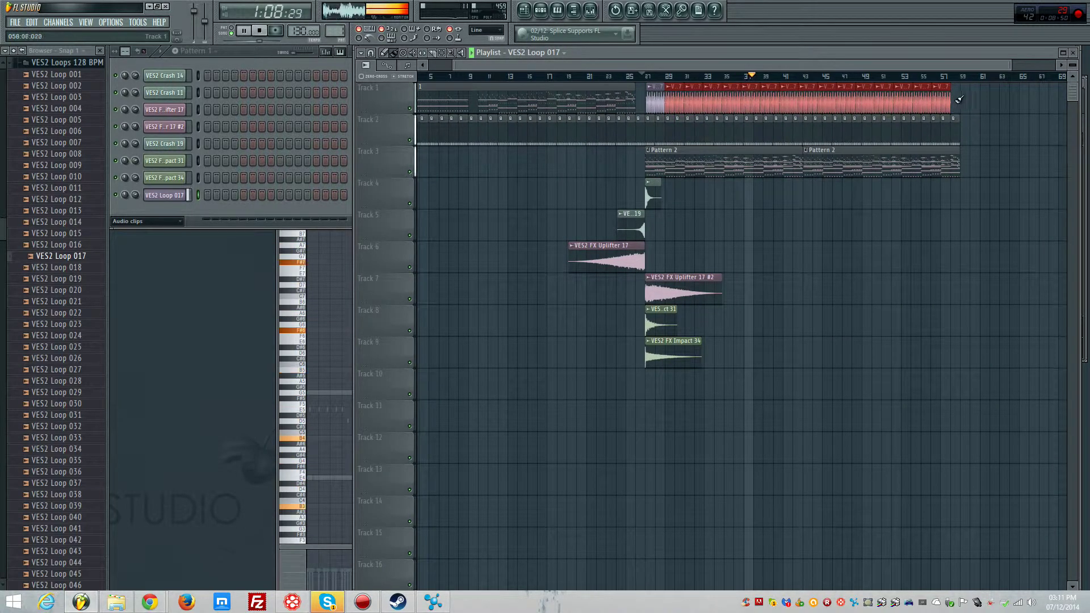
scroll(959, 99, "up", 2)
key("ctrl+z")
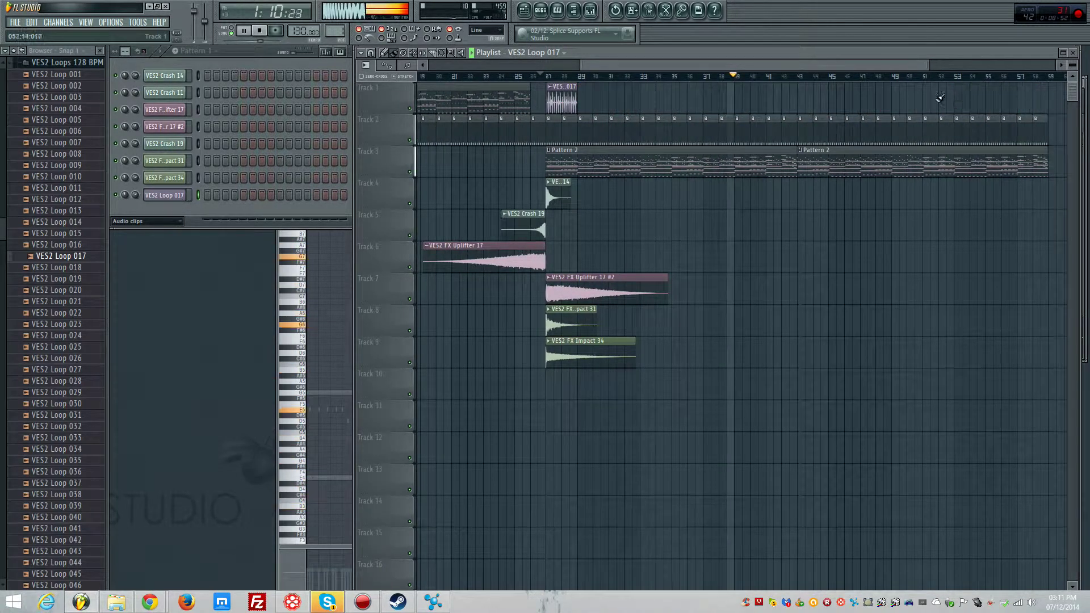
- Repeat the VES2 Loop 017 clip along Track 1 to the end of the drums, with the copies directly following the first clip
scroll(616, 91, "up", 2)
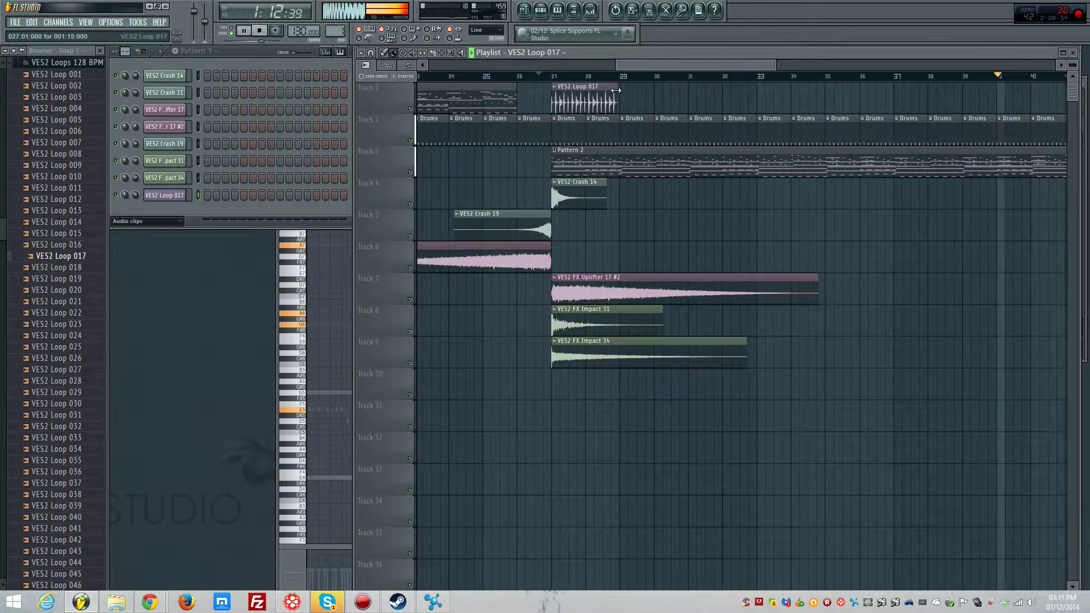
scroll(616, 91, "down", 2)
key("ctrl+b")
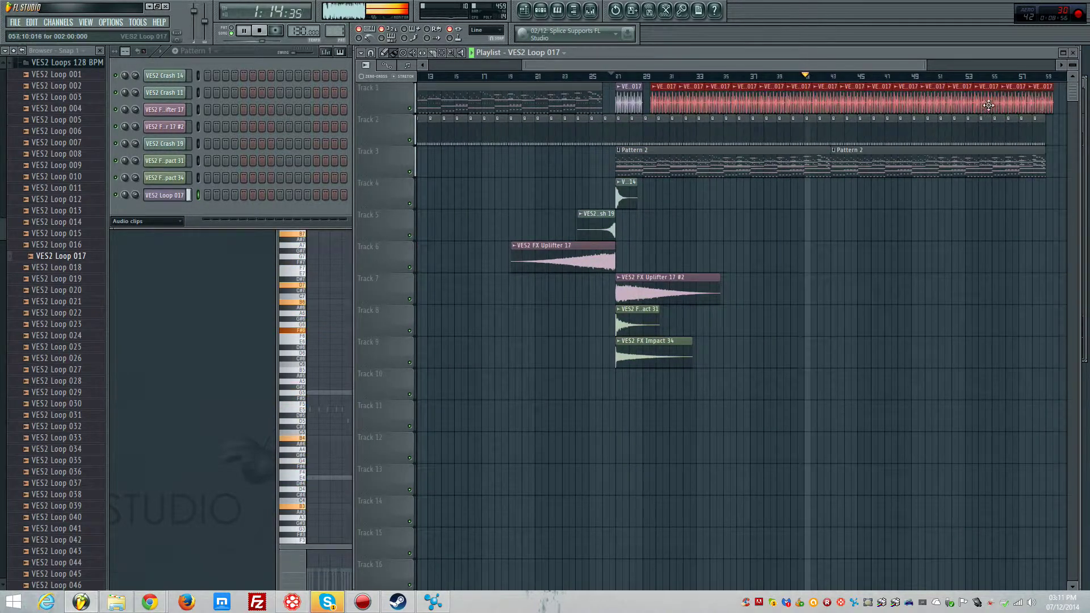
left_click_drag(989, 105, 980, 105)
- Swap the loop channel's sample, trying VES2 Loop 012 and Loop 025 and settling on Loop 026
left_click_drag(95, 202, 165, 195)
left_click_drag(76, 345, 170, 196)
left_click_drag(74, 358, 169, 195)
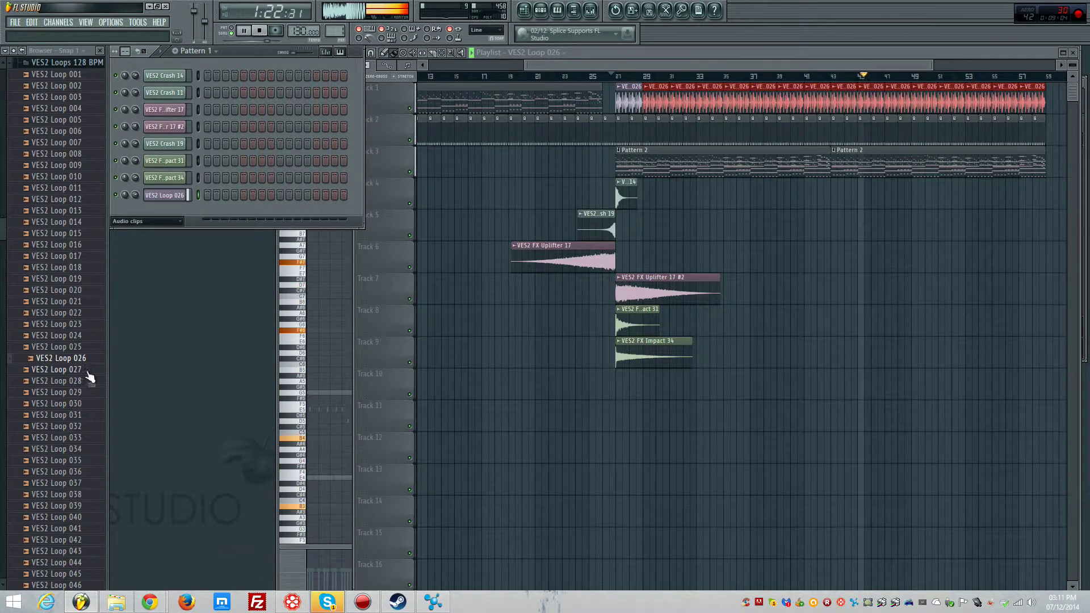
- Assign the VES2 Loop 026 channel to a free mixer track from its channel settings
left_click(164, 195)
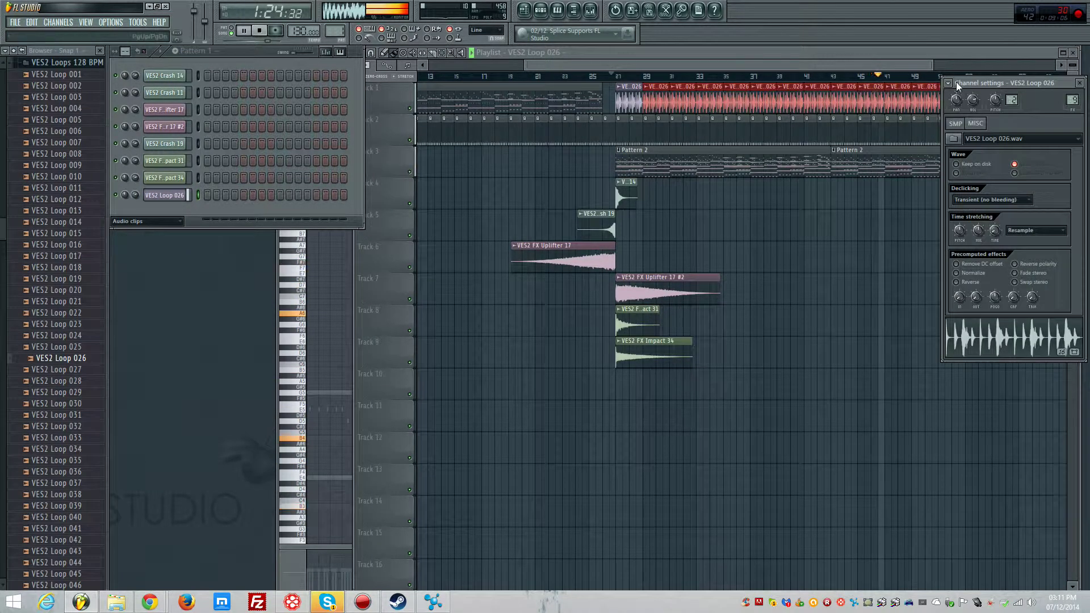
left_click(949, 83)
left_click(965, 109)
- Add Fruity Parametric EQ 2 to the VES2 Loop 026 mixer track and boost the highs with bands 5 and 6
left_click(897, 432)
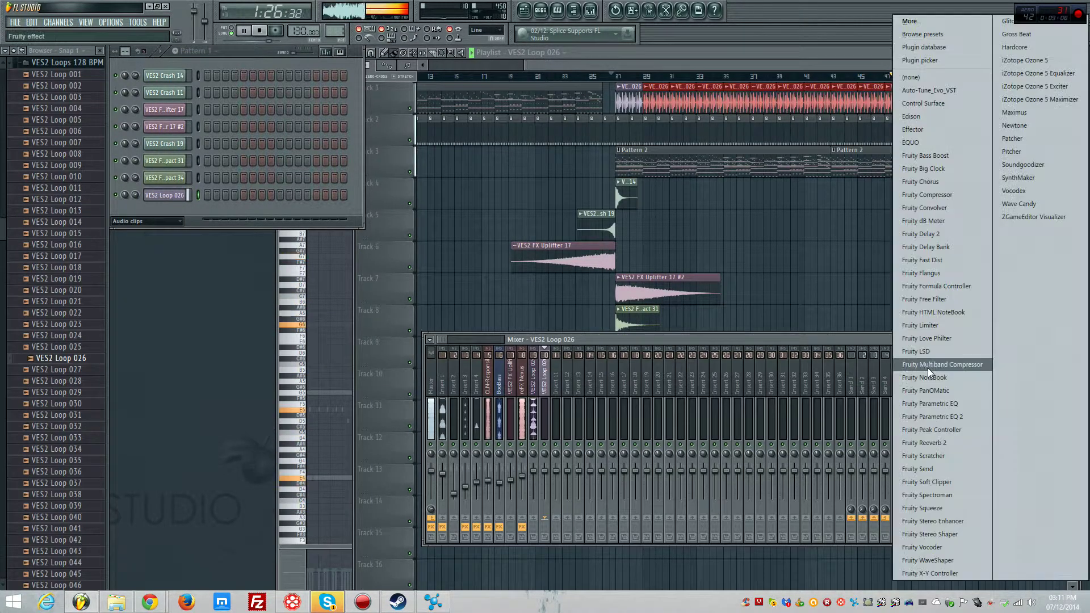
left_click(931, 417)
left_click_drag(298, 216, 315, 197)
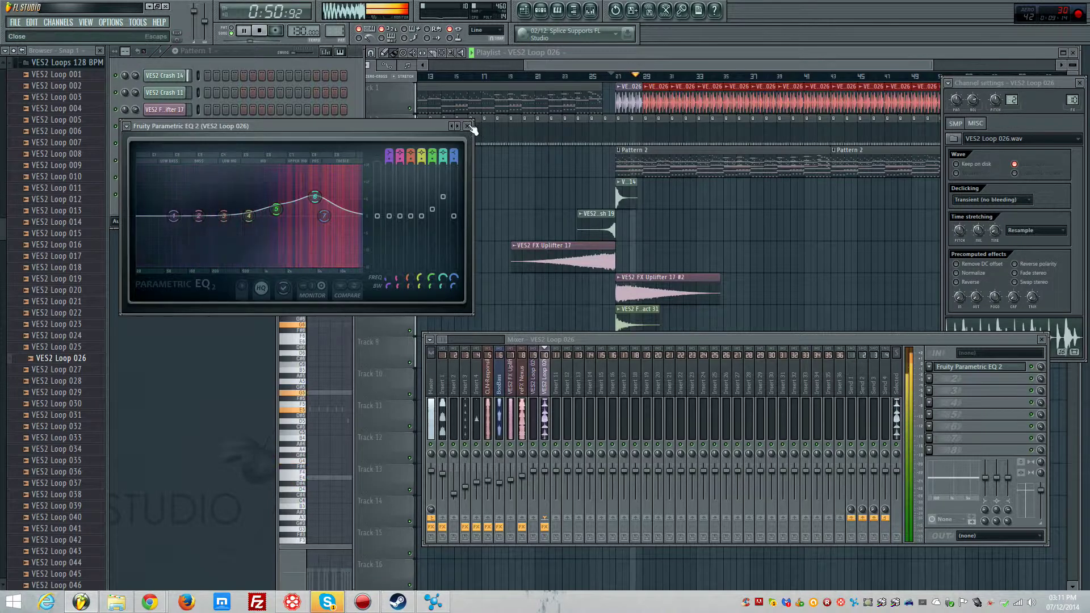
left_click(469, 126)
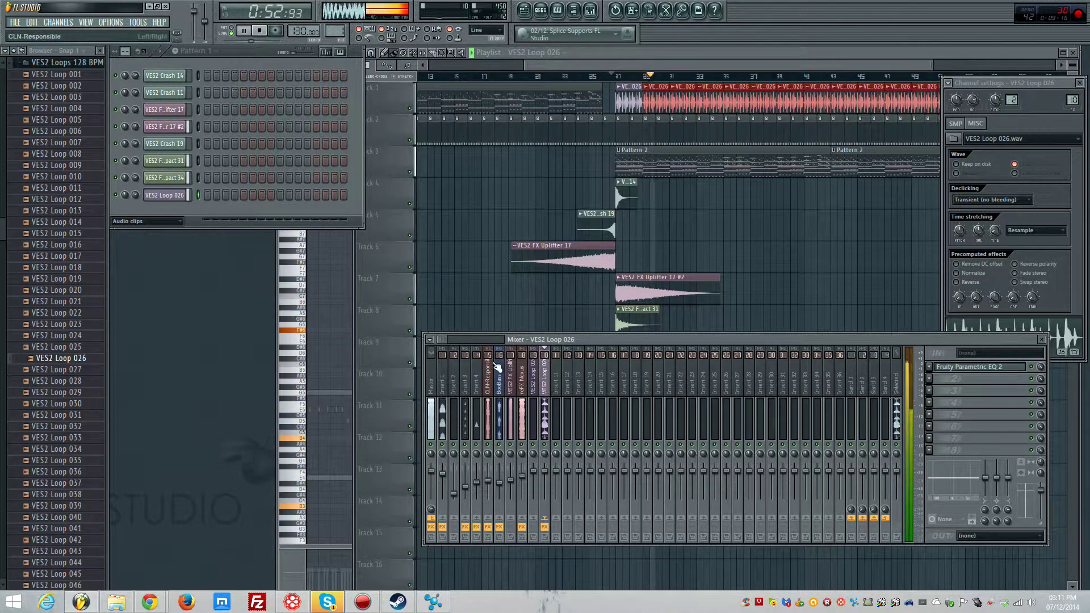
- Add Fruity Free Filter to the second slot of the reFX Nexus mixer track and create an automation clip for its Freq
left_click(525, 379)
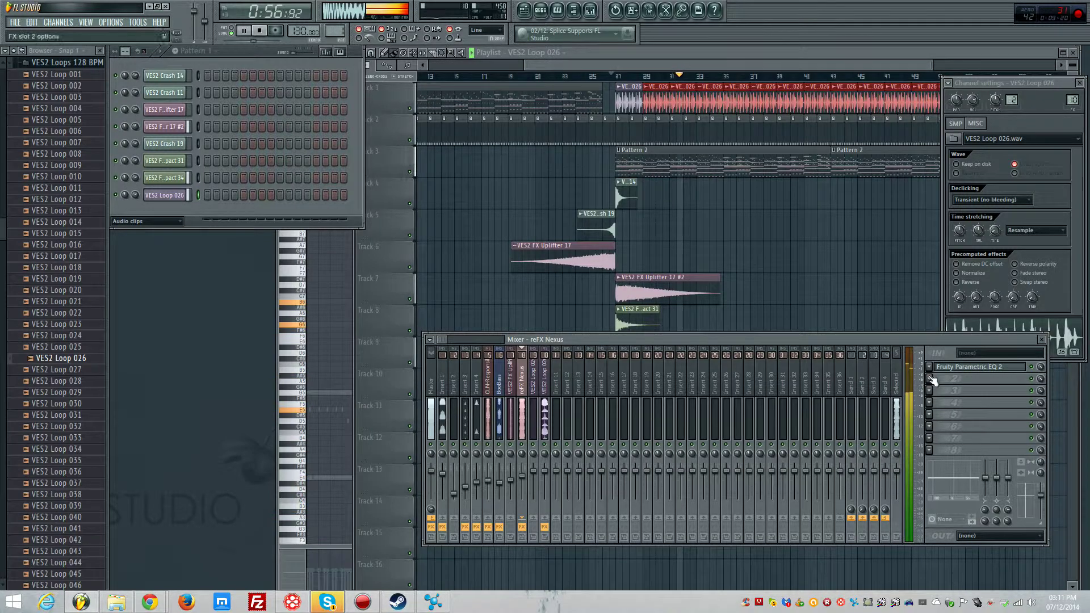
left_click(965, 379)
left_click(931, 305)
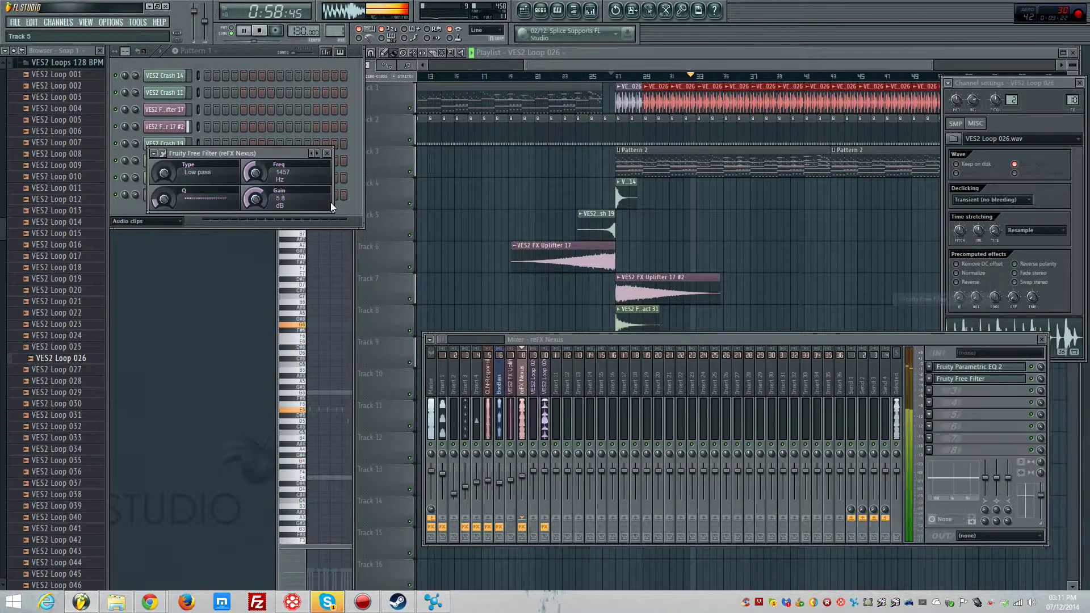
right_click(259, 173)
left_click(318, 260)
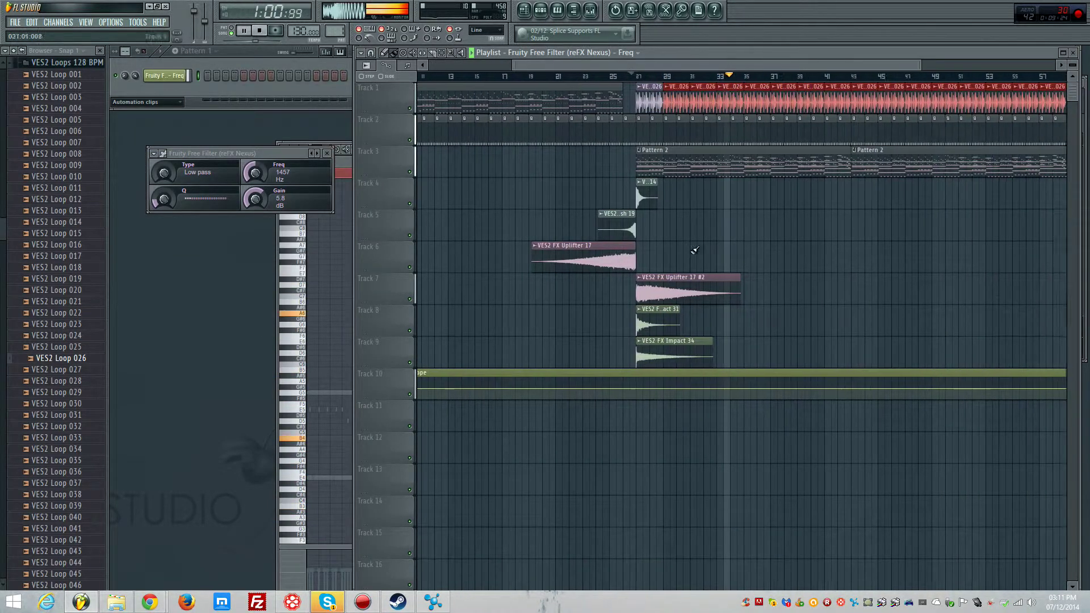
- Start the Freq automation clip at bar 27 and shape its envelope to fall until bar 43 and rise again to about bar 59
scroll(695, 250, "down", 2)
left_click_drag(567, 376, 787, 411)
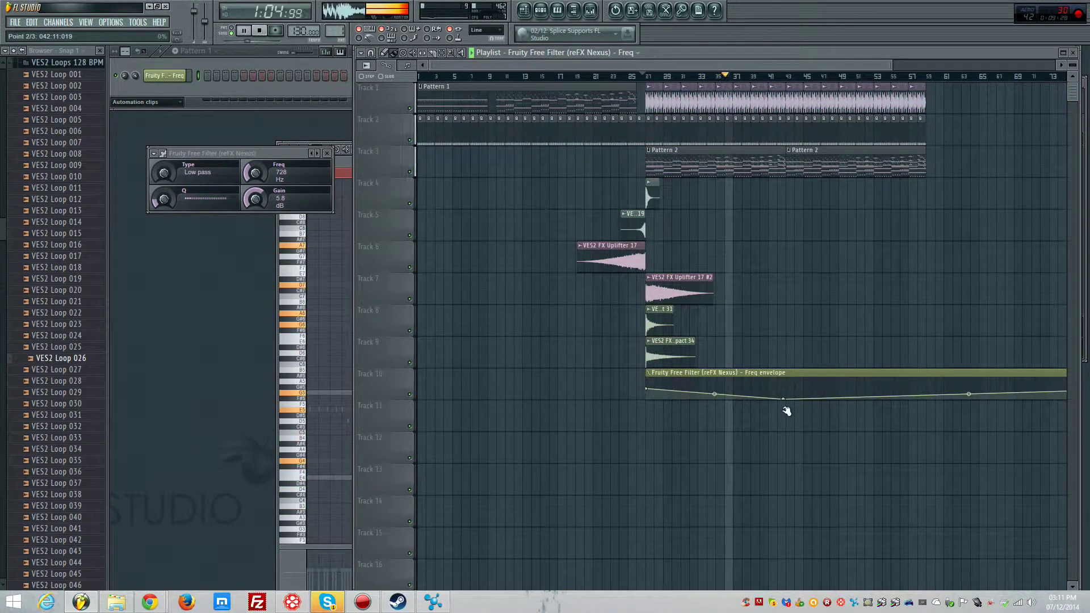
left_click_drag(651, 390, 651, 377)
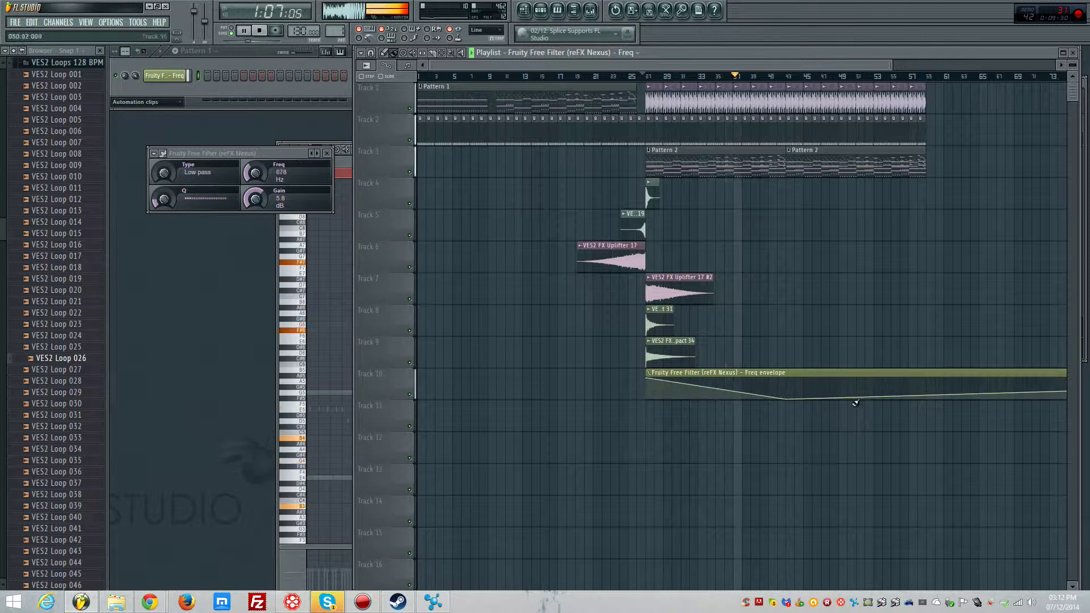
left_click_drag(869, 397, 912, 371)
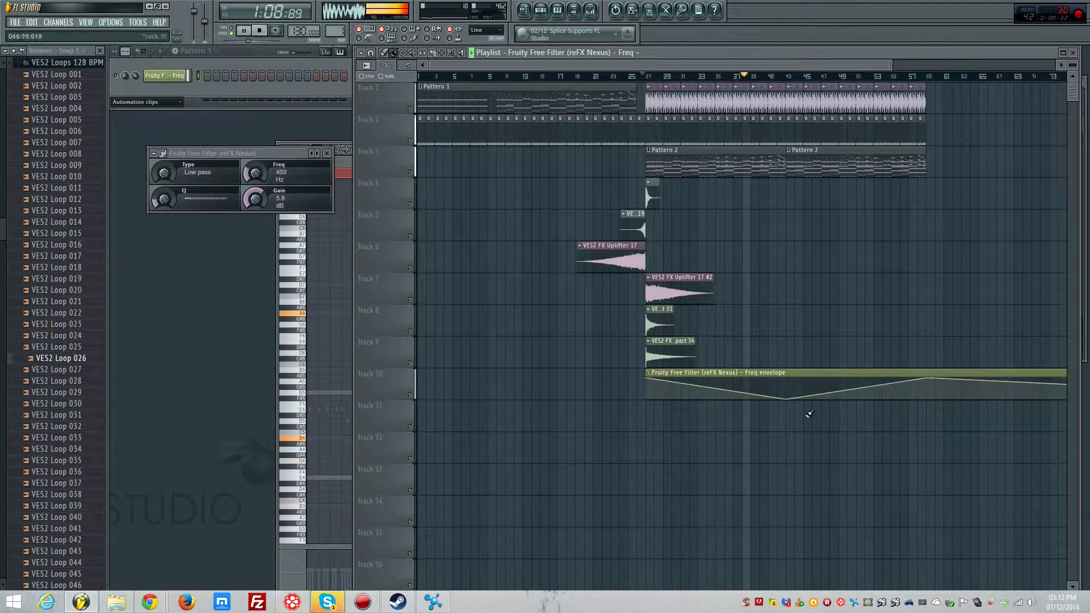
left_click_drag(788, 398, 790, 389)
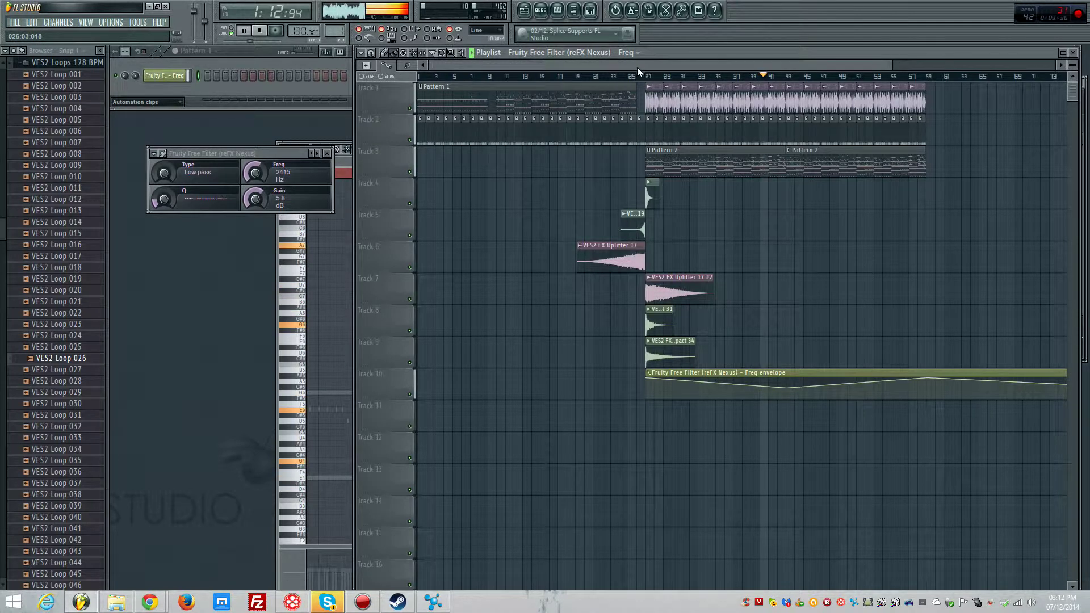
- Move the clips starting at bar 27 on Tracks 1 to 9 to bar 26, and shift Crash 19 and Uplifter 17 one bar earlier
key("space")
key("space")
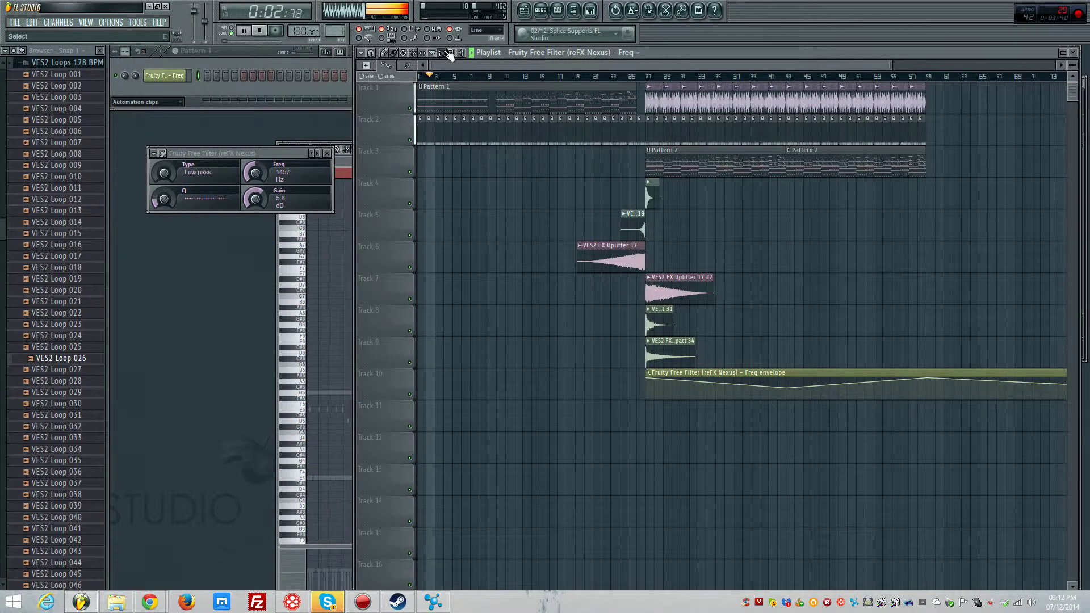
left_click_drag(947, 367, 646, 83)
scroll(647, 165, "up", 3)
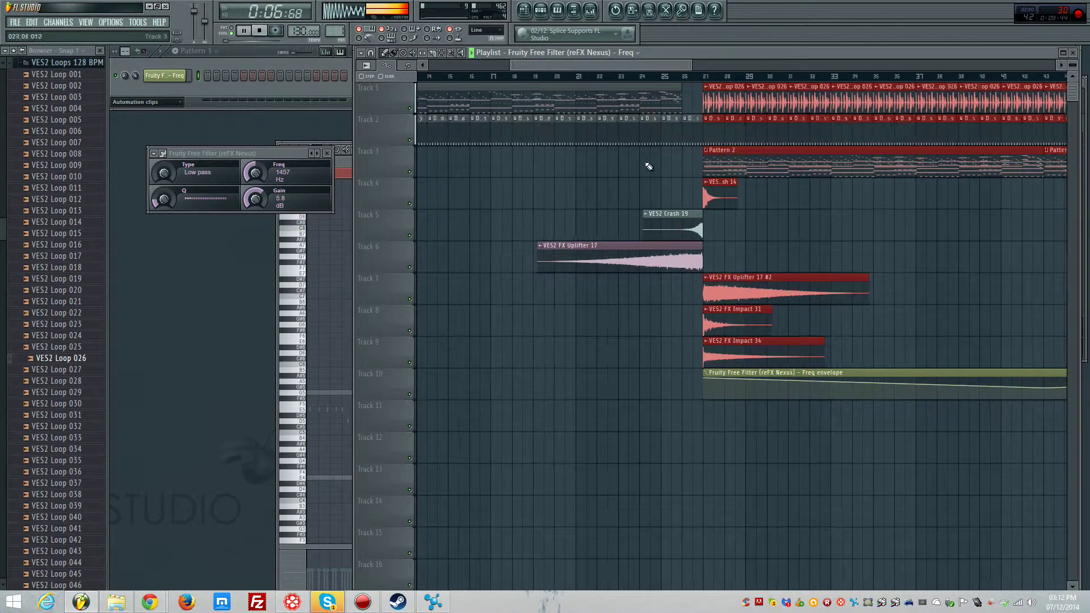
left_click_drag(793, 161, 774, 162)
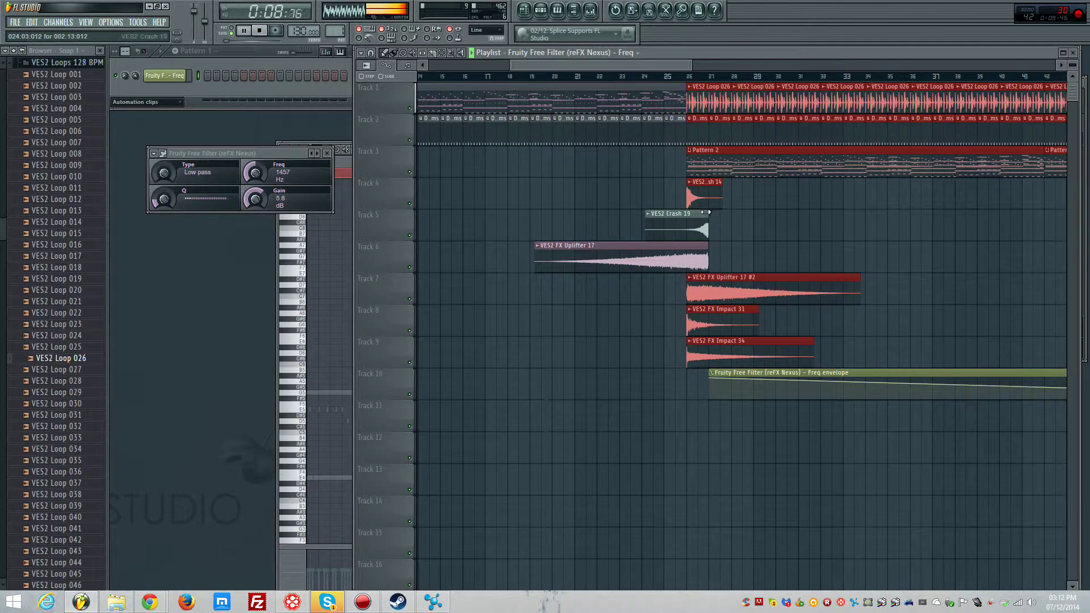
left_click_drag(670, 214, 647, 216)
left_click_drag(673, 257, 651, 256)
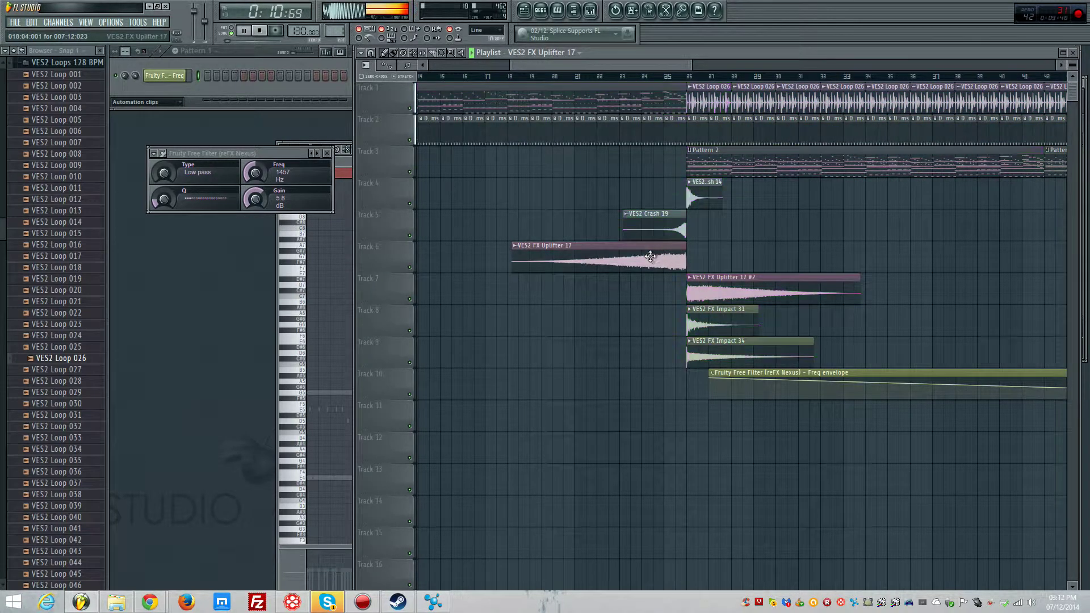
- Clone the Drums pattern as Drums #2 and clear the Hat steps in the copy
scroll(650, 256, "down", 2)
left_click(205, 53)
left_click(202, 91)
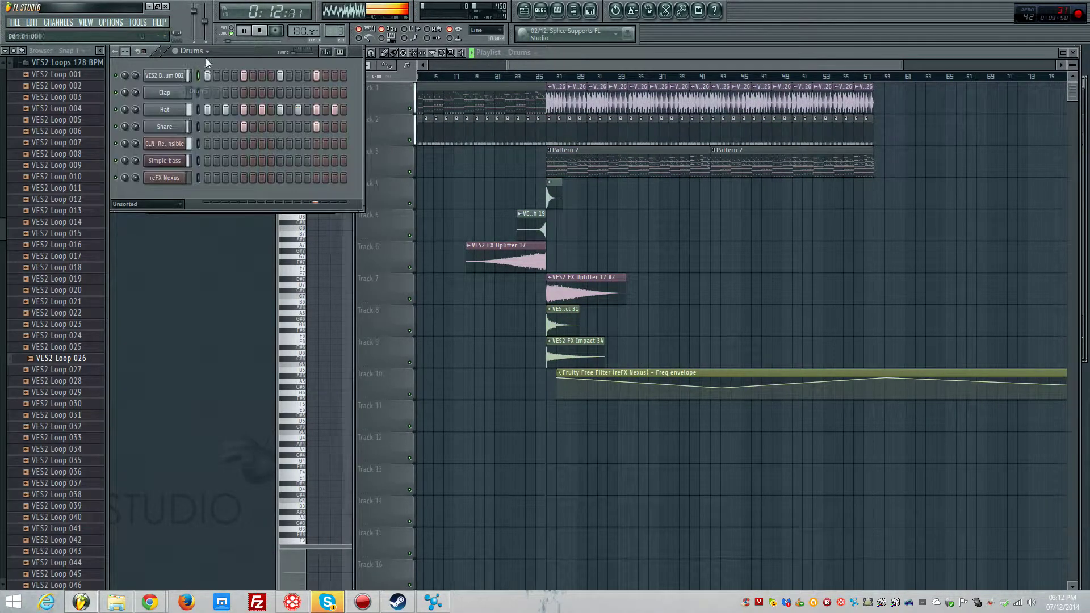
left_click(204, 52)
left_click(249, 138)
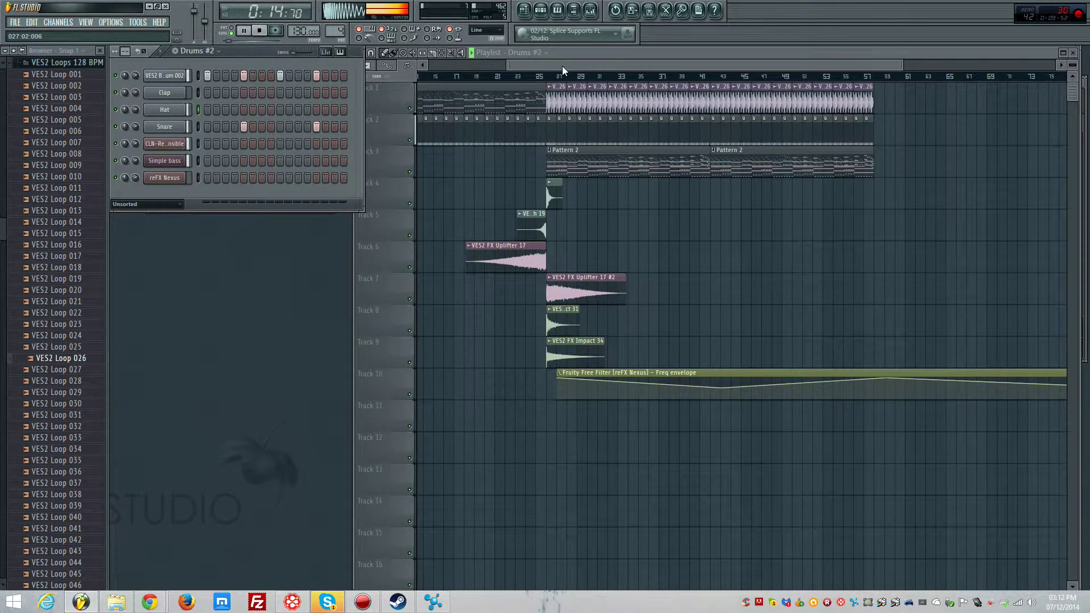
- Delete the drum clips before bar 10 on Track 2 and replace those from bar 10 to 18 with Drums #2
left_click_drag(563, 66, 484, 66)
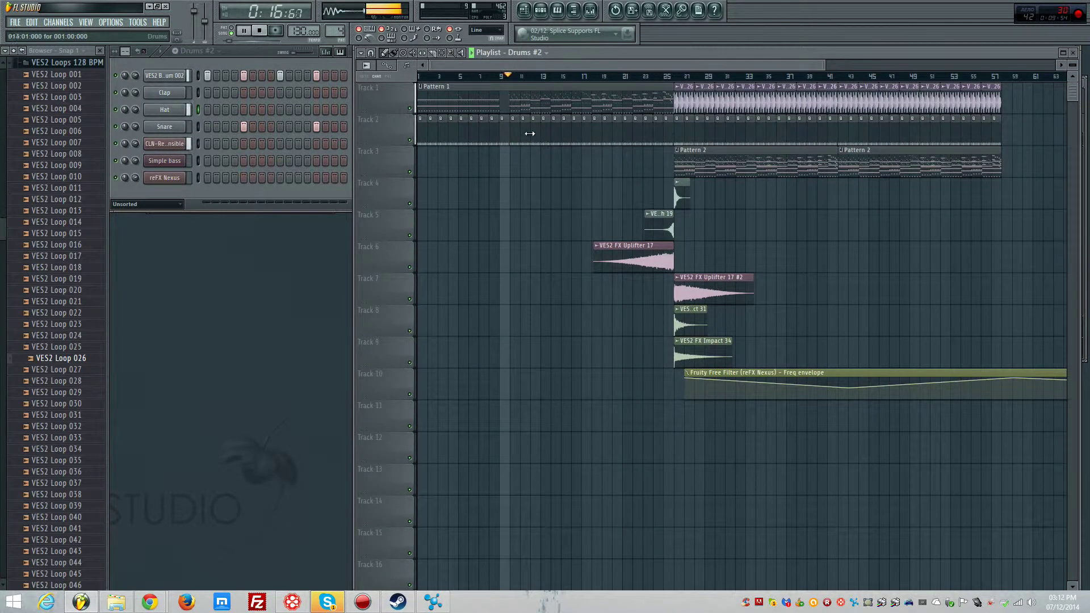
right_click(503, 137)
key("space")
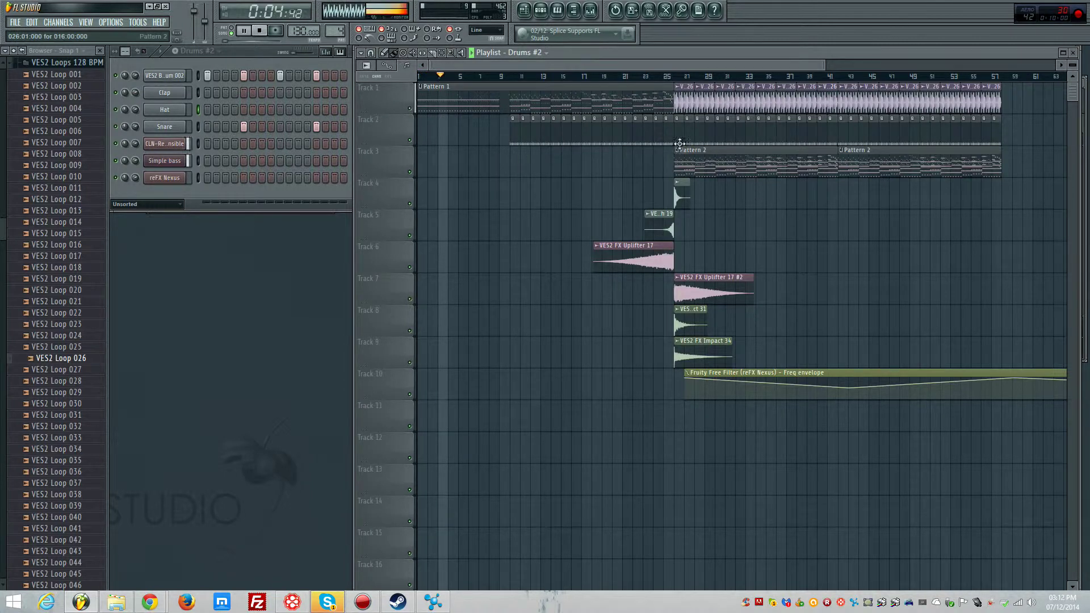
right_click(576, 140)
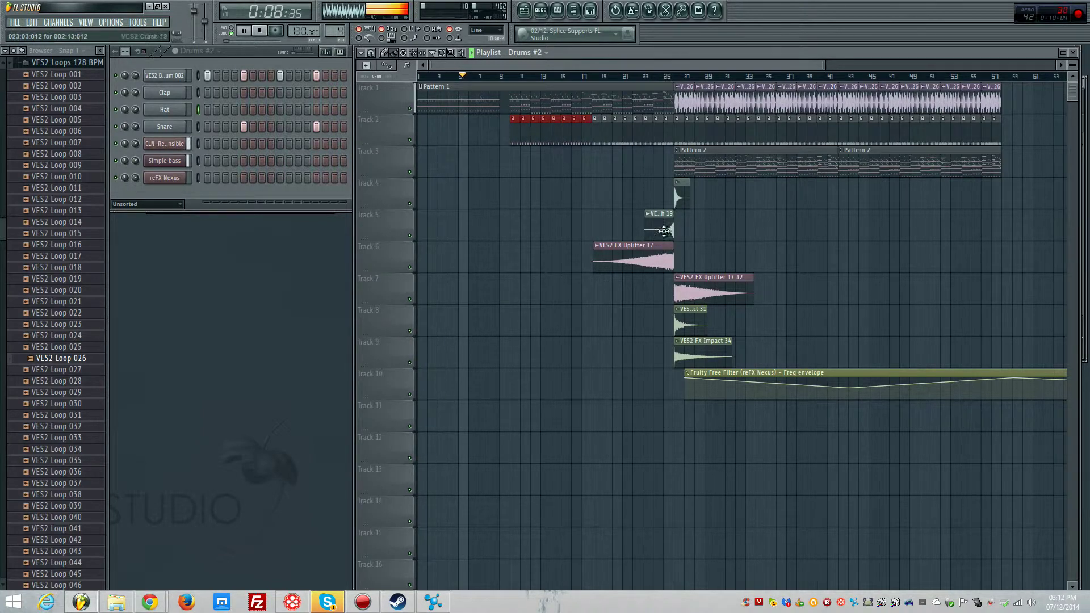
- Add VES2 Crash 14 at bar 10 on Track 3 and replace the Track 2 drum clips from bar 18 to 26 with Drums #2
left_click(681, 193)
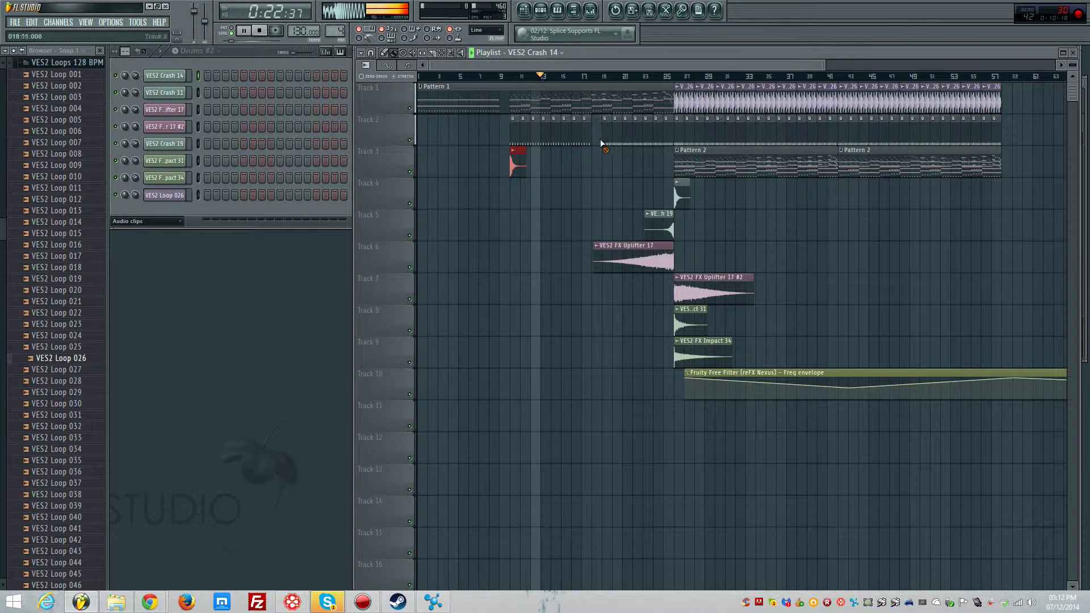
mouse_move(670, 136)
left_mouse_down()
mouse_move(584, 136)
mouse_move(676, 132)
left_mouse_up()
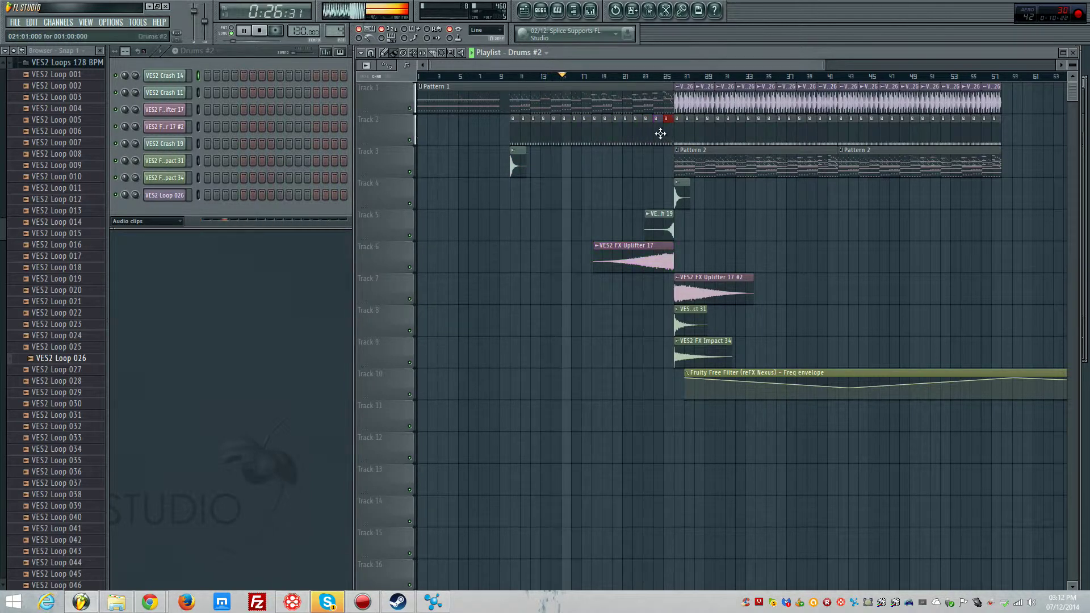
- Inspect the channel settings of the VES2 FX Uplifter 17 clip on Track 6
left_click_drag(586, 62, 622, 66)
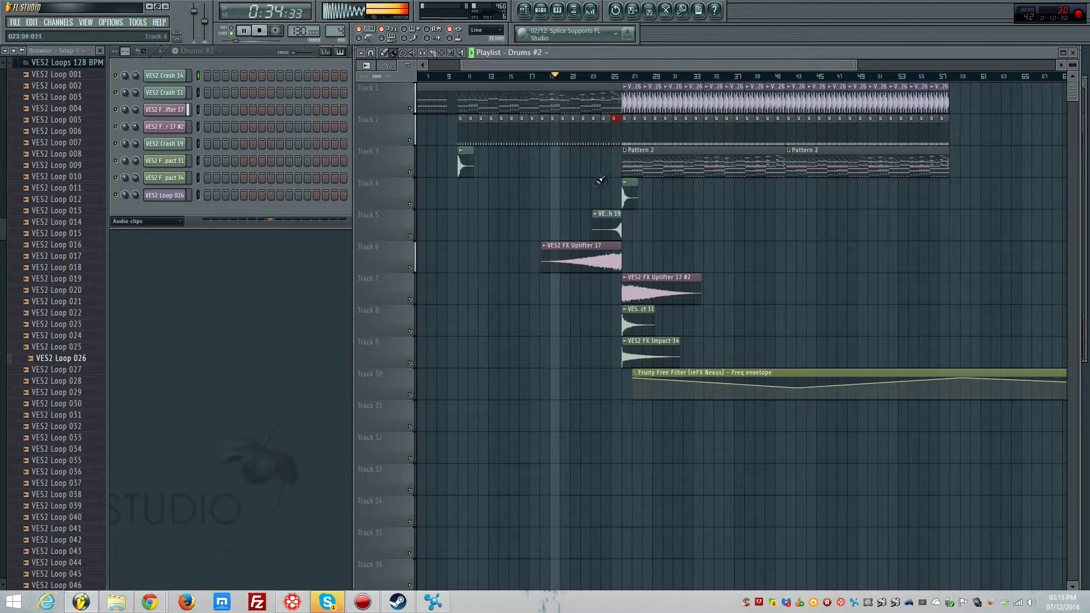
left_click(575, 245)
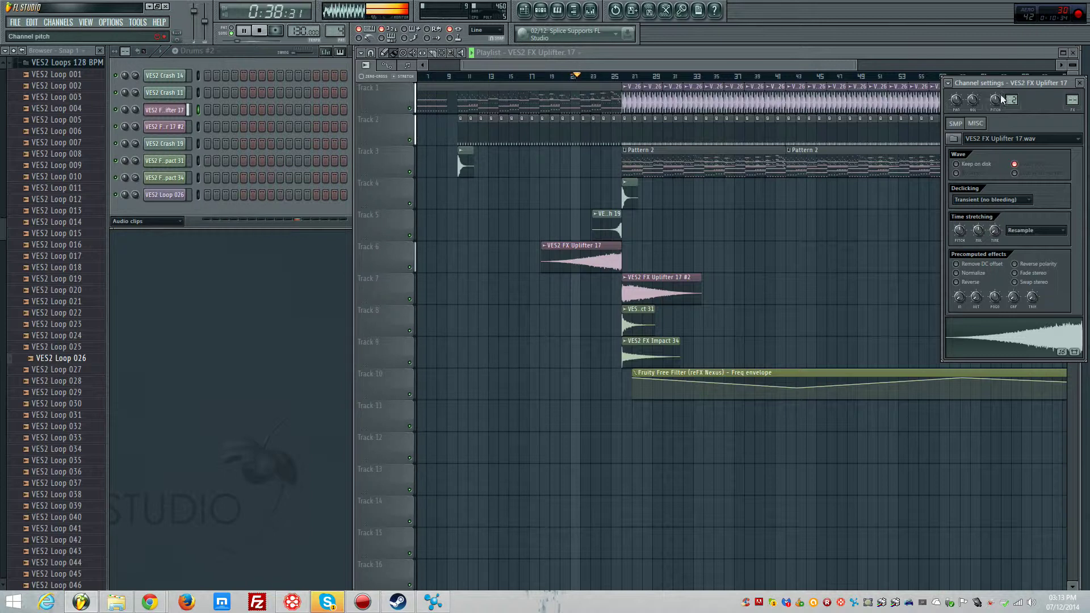
left_click(1079, 83)
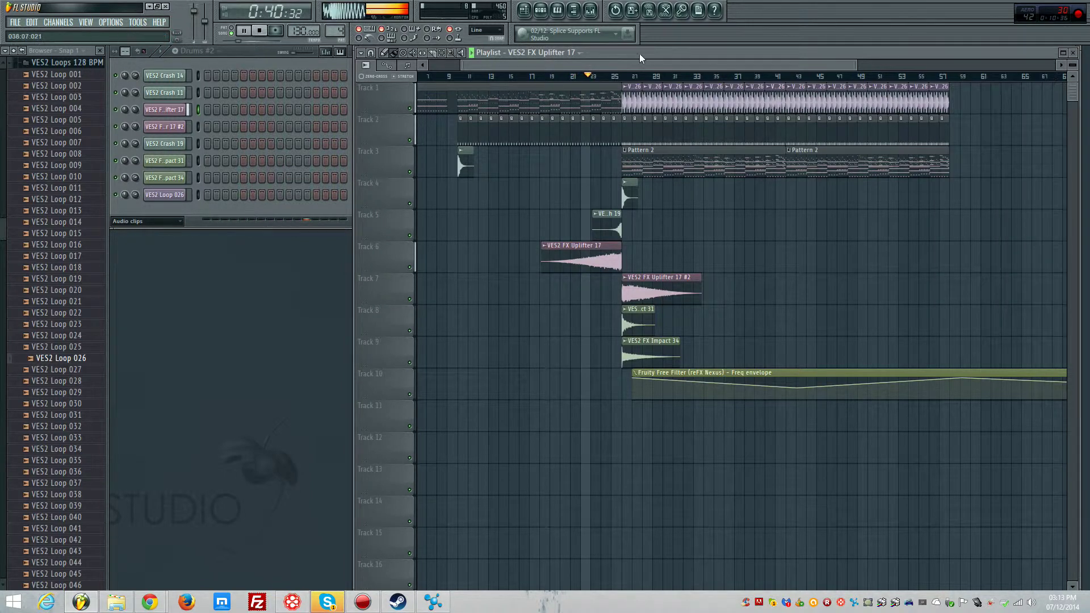
- Move the Nexus Freq automation clip to start at bar 26 and slightly raise its low envelope point near bar 42
mouse_move(624, 63)
left_mouse_down()
mouse_move(679, 66)
mouse_move(518, 63)
mouse_move(621, 74)
left_mouse_up()
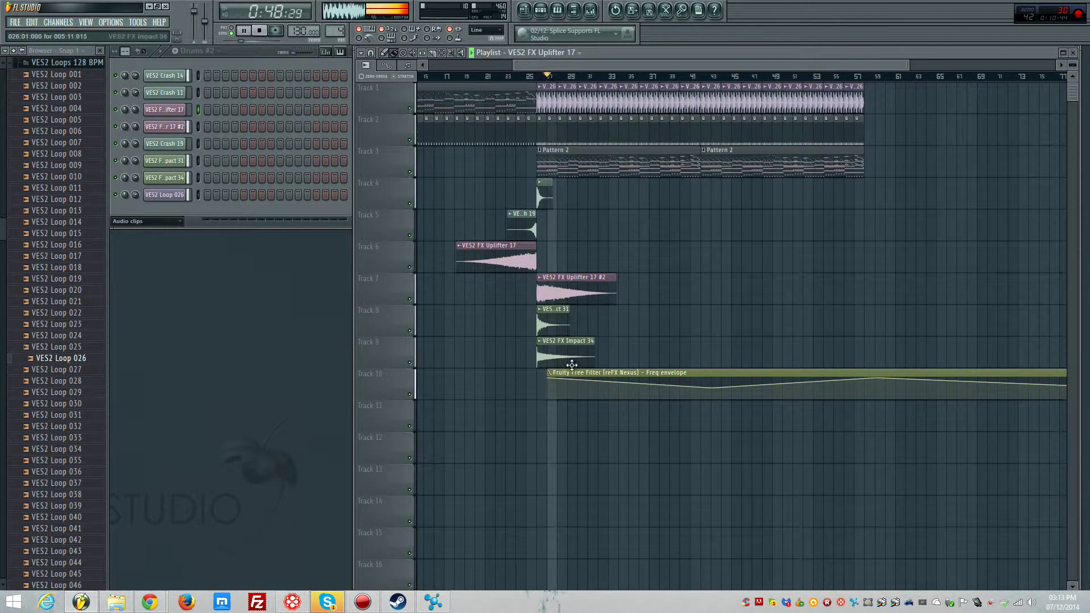
left_click_drag(548, 373, 537, 373)
left_click(527, 76)
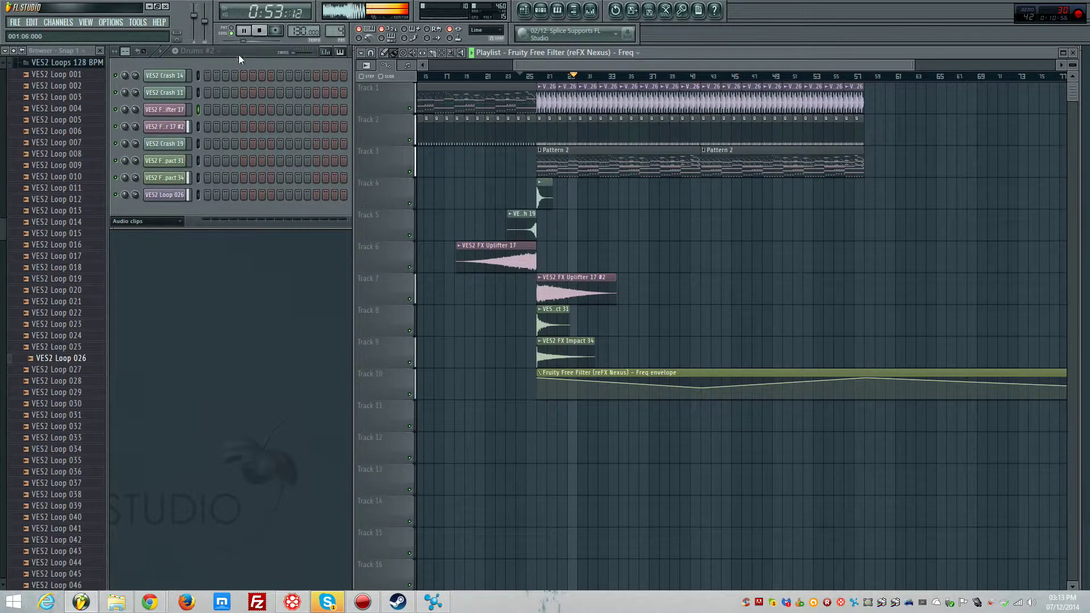
left_click_drag(195, 15, 196, 17)
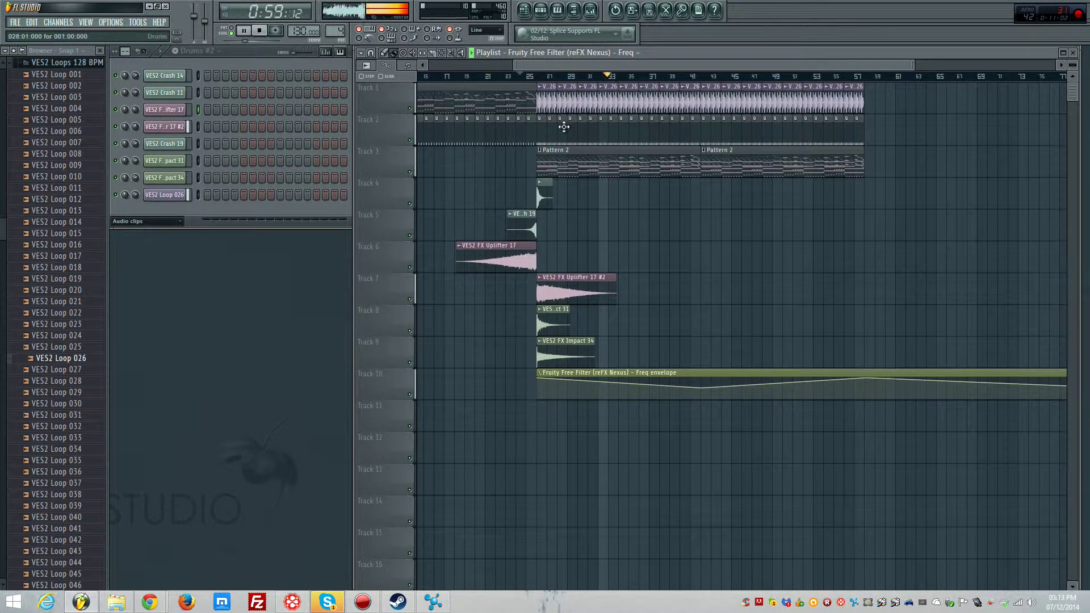
mouse_move(704, 387)
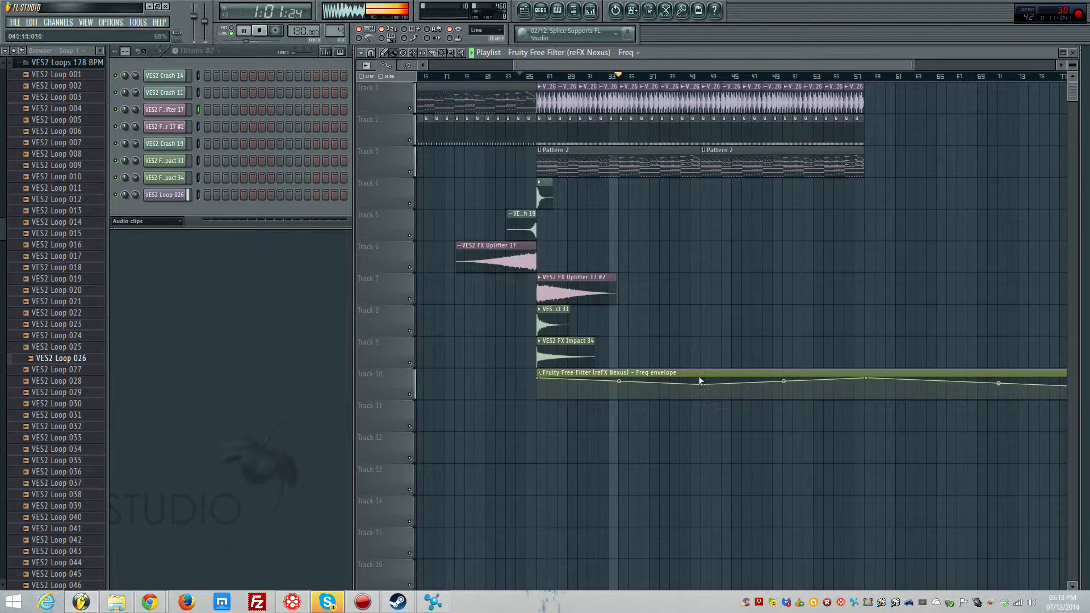
- Delete the VES2 Loop 026, drum and Pattern 2 clips from bar 42 onward on Tracks 1 to 3
right_click(713, 162)
right_click(738, 131)
right_click(824, 131)
right_click(783, 100)
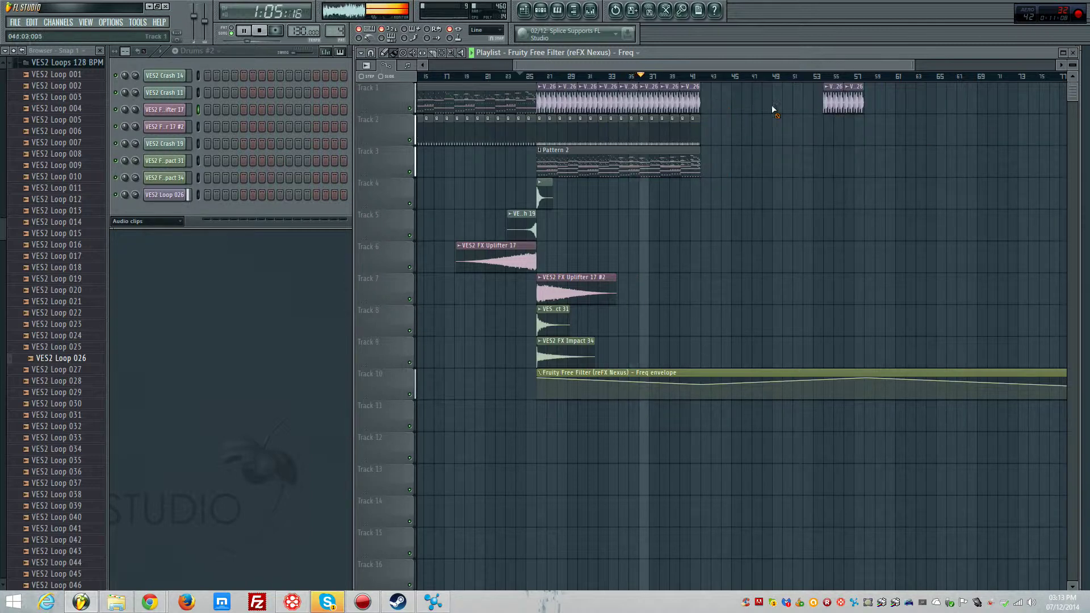
right_click(844, 100)
- Copy Pattern 1, the Drums #2 clips and Crash 14 to Tracks 4 to 6, with the drums and crash starting at bar 42
left_click_drag(752, 67, 437, 64)
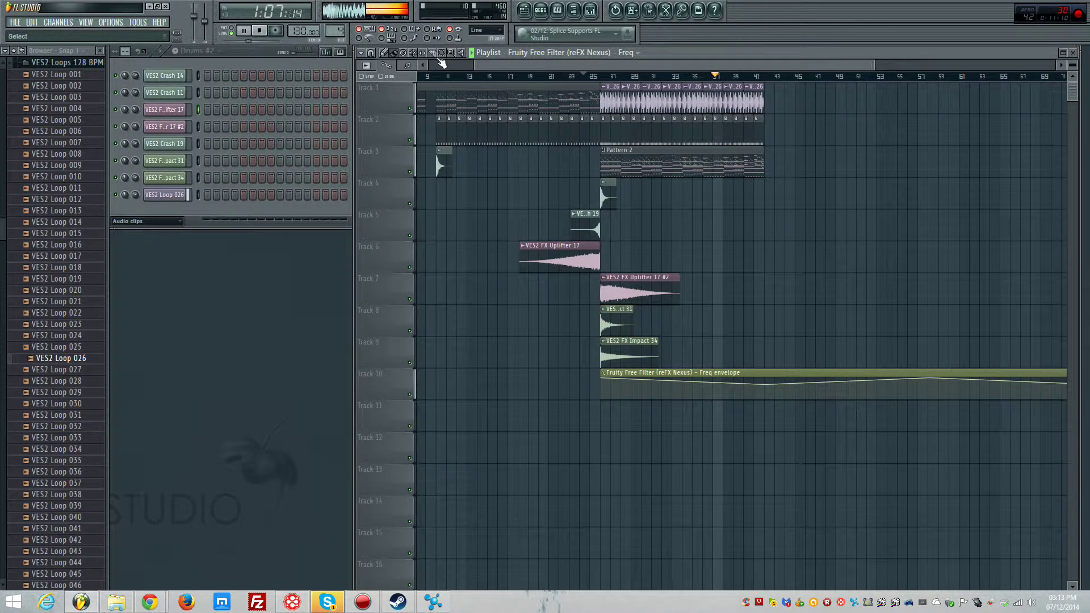
left_click_drag(442, 170, 600, 112, "ctrl")
left_click_drag(526, 110, 834, 206, "shift")
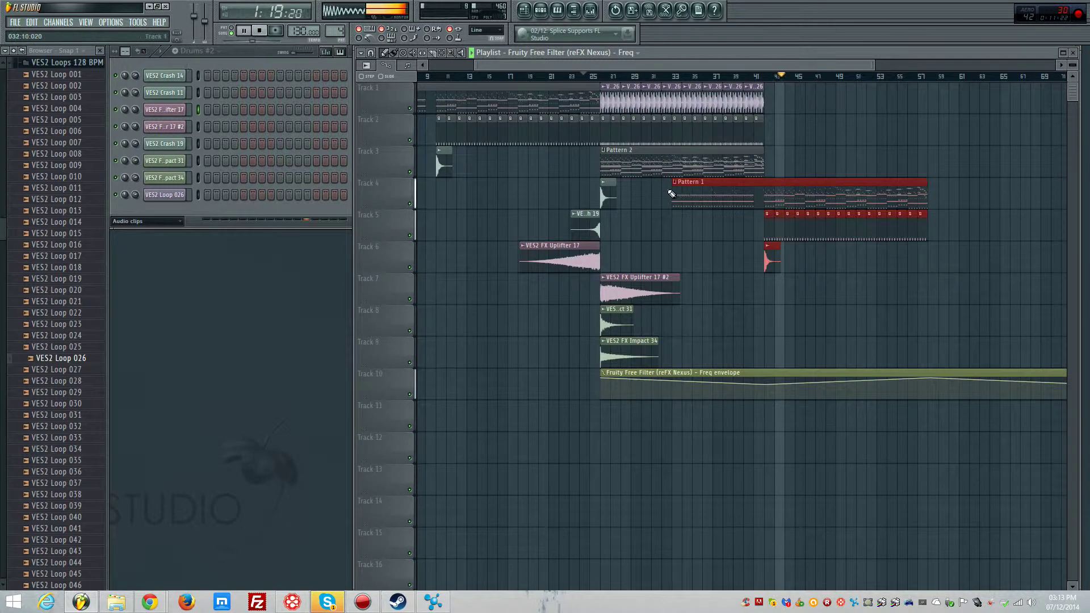
- Trim only the copied Pattern 1 clip on Track 4 to start at bar 42, and add a second Pattern 1 clip at bar 58
key("ctrl+z")
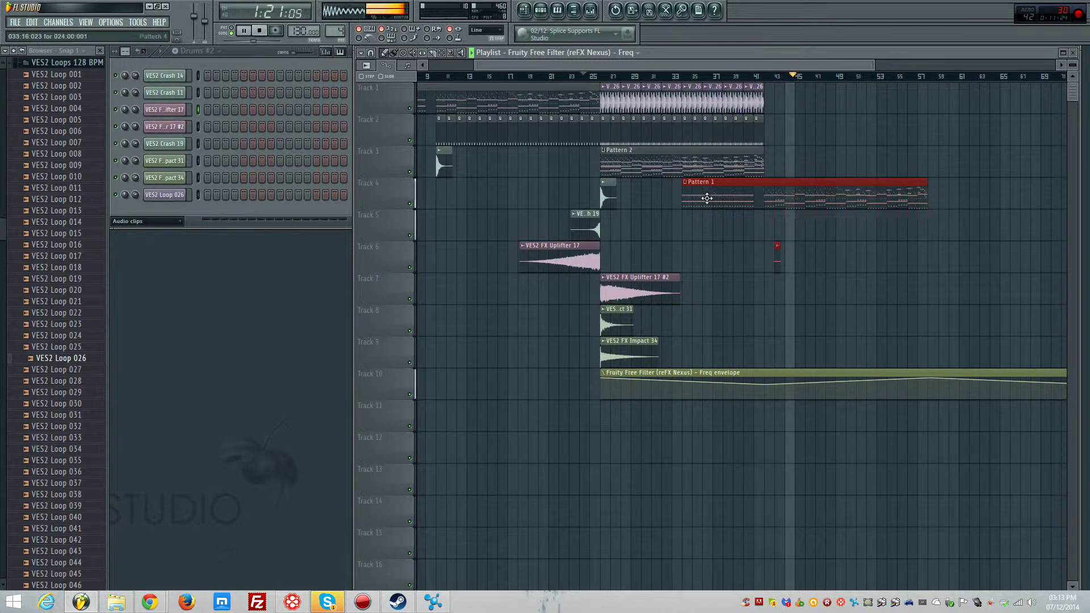
key("ctrl+z")
left_click_drag(672, 198, 764, 197)
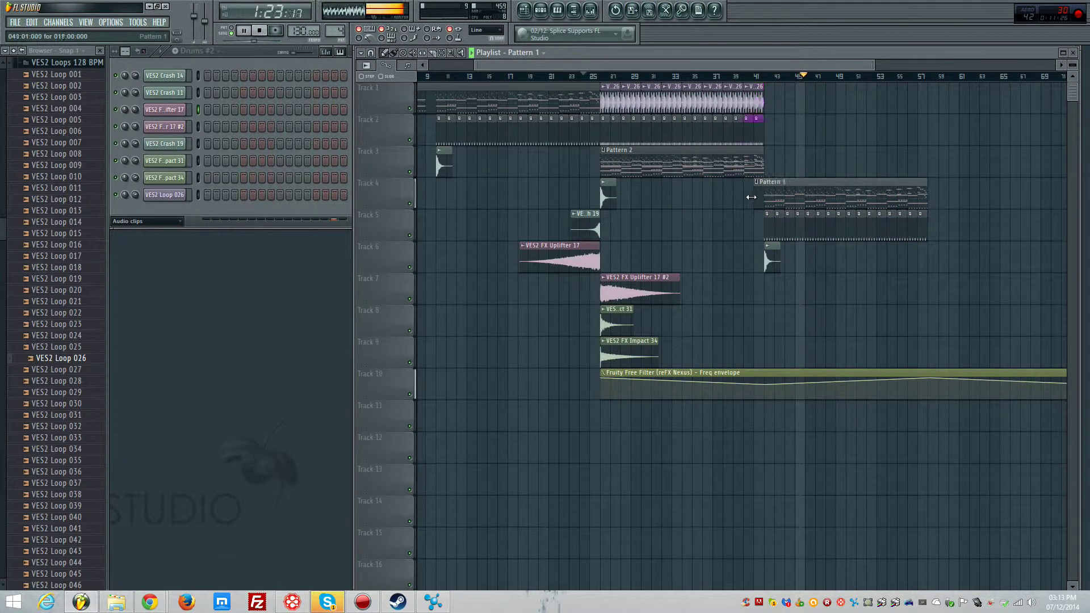
left_click(846, 196)
left_click(959, 195)
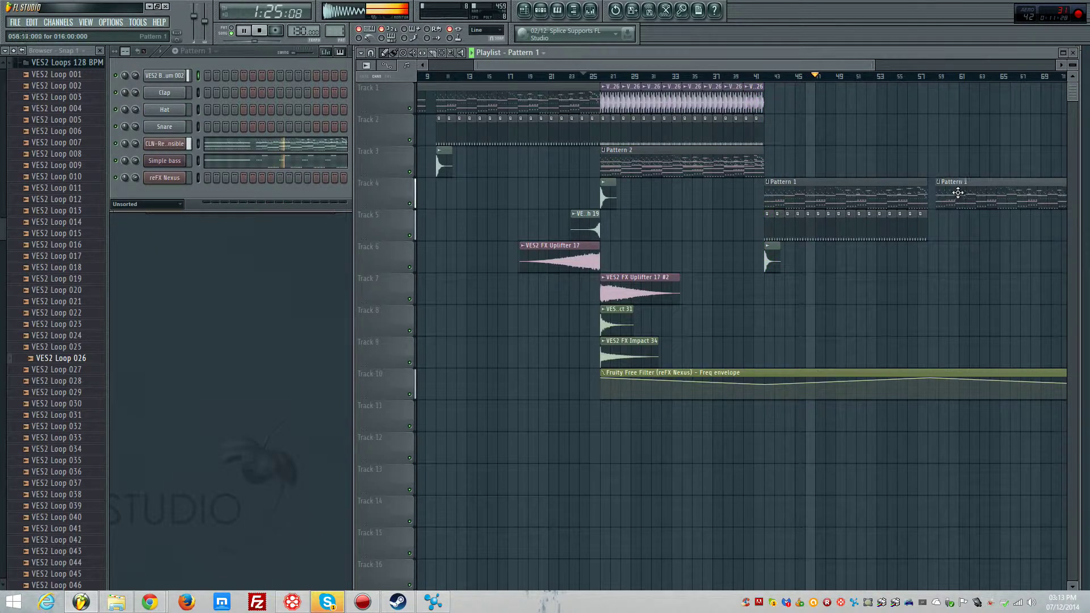
- Continue the Drums #2 clips on Track 5 from bar 58 to bar 74
left_click_drag(934, 220, 933, 224)
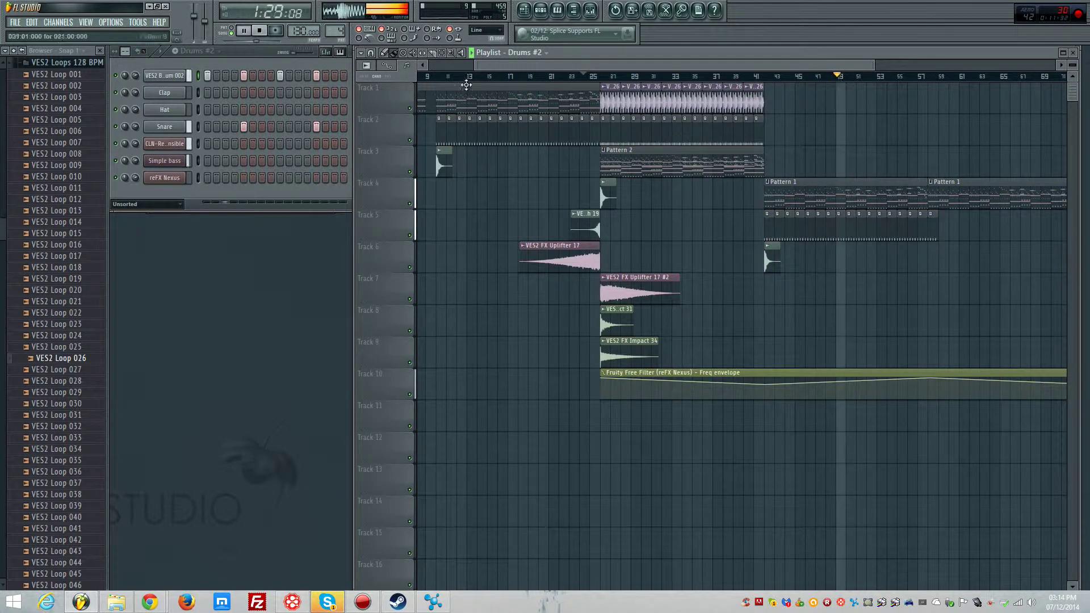
left_click_drag(937, 227, 1059, 234)
scroll(965, 230, "down", 4)
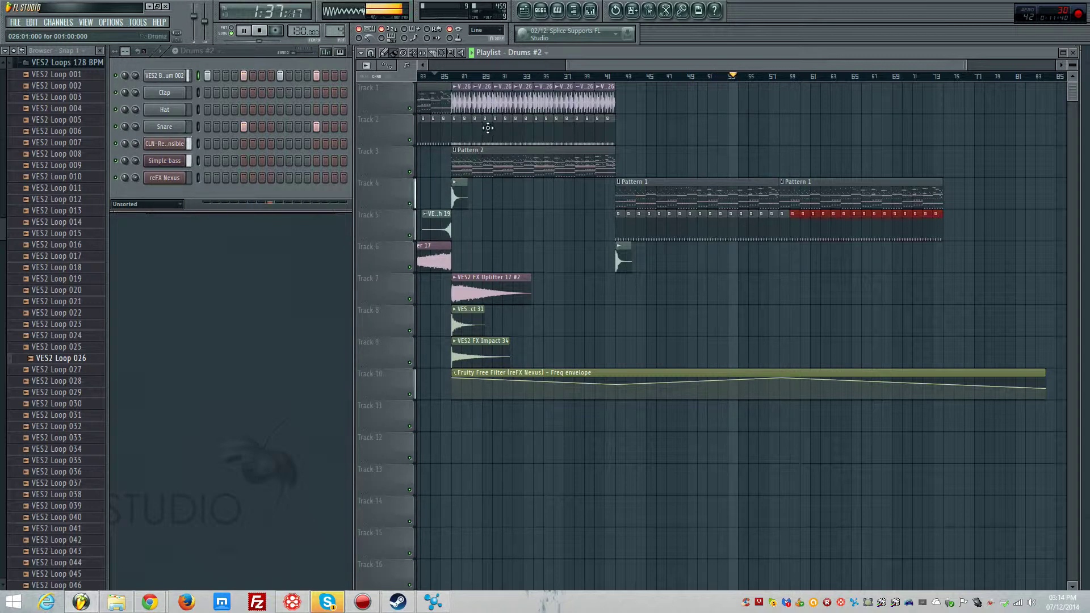
- Fill Track 6 with VES2 Loop 026 clips from bar 58 to bar 74
left_click(505, 107)
left_click(788, 259)
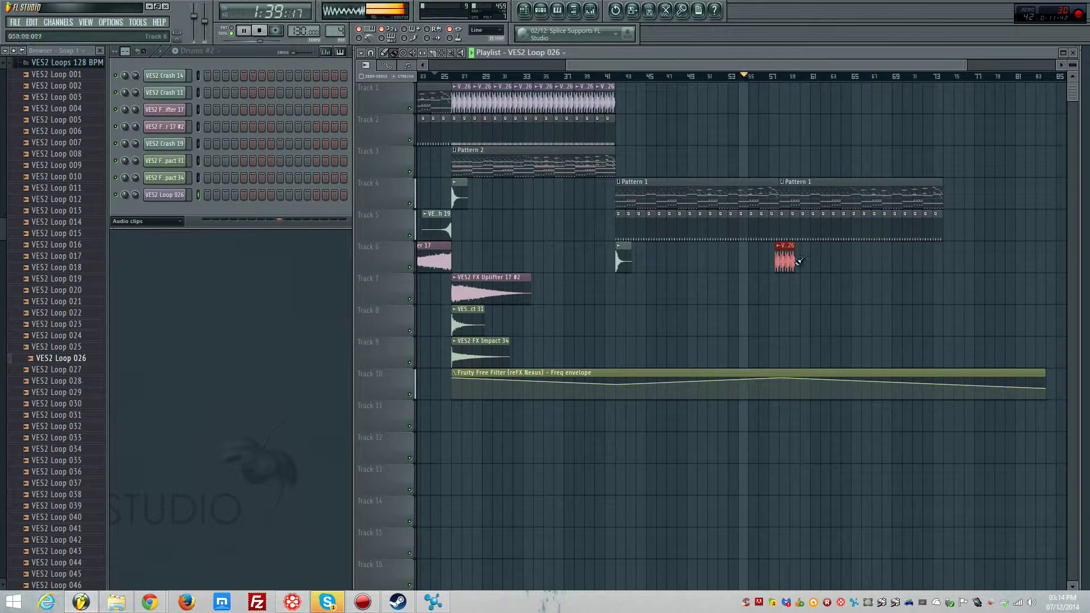
left_click_drag(872, 263, 876, 263)
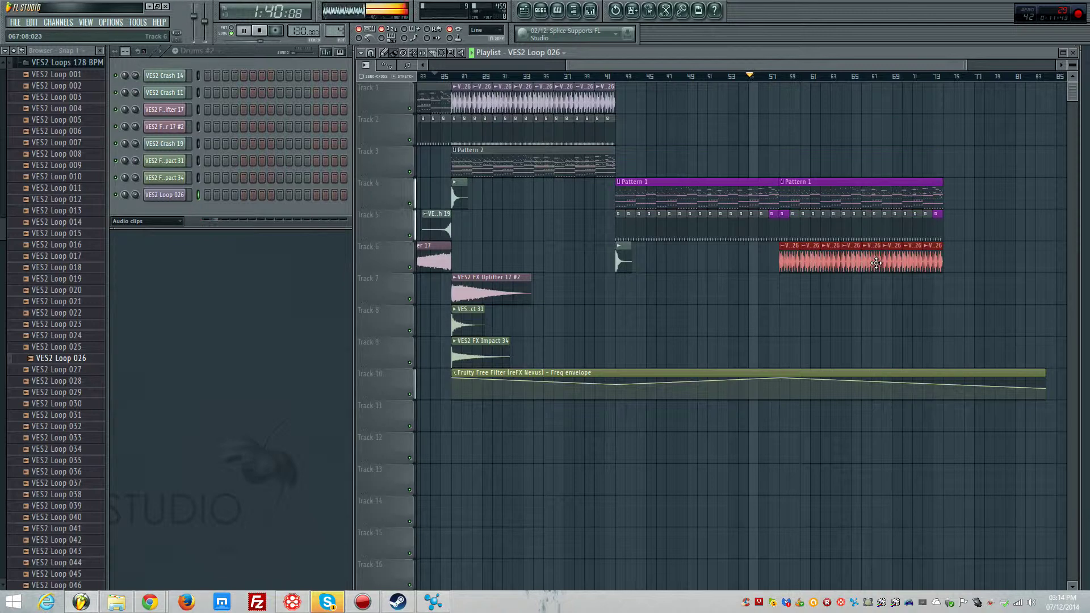
- Add a VES2 FX Impact 34 clip at bar 58 on Track 7
left_click(620, 259)
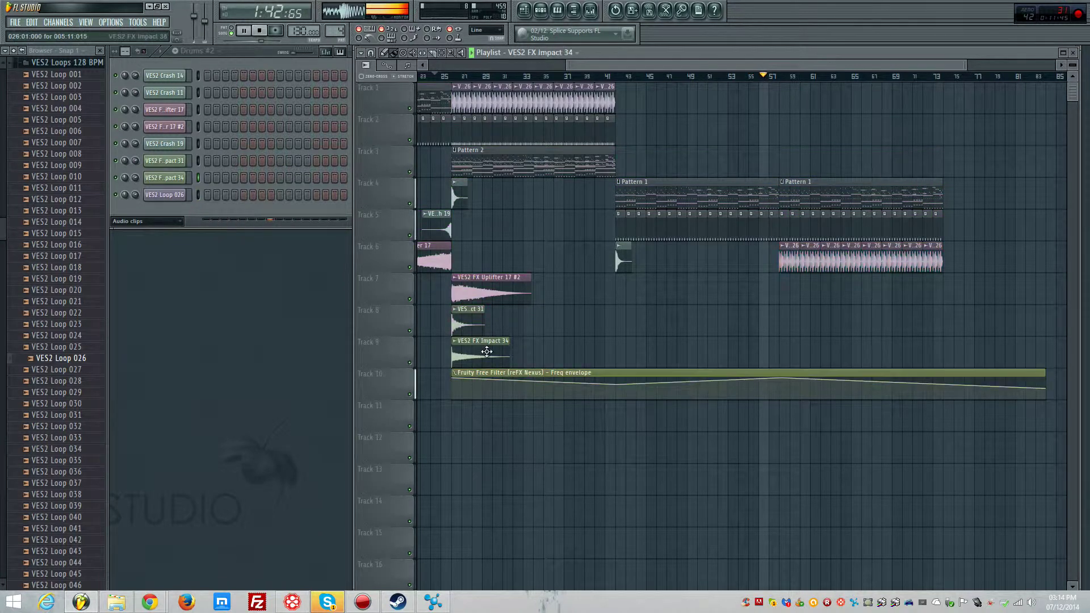
left_click(792, 291)
left_click_drag(792, 291, 789, 291)
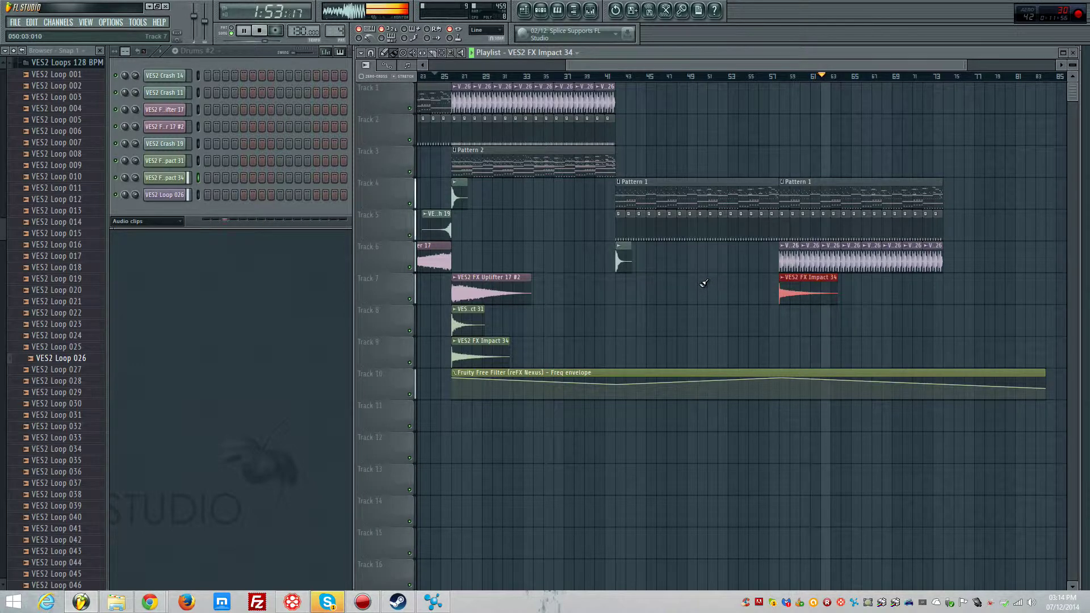
- Delete the Drums #2 and Loop 026 clips from bar 66 to 74, and add VES2 FX Impact 34 at bar 74 on Track 5
scroll(704, 283, "down", 3)
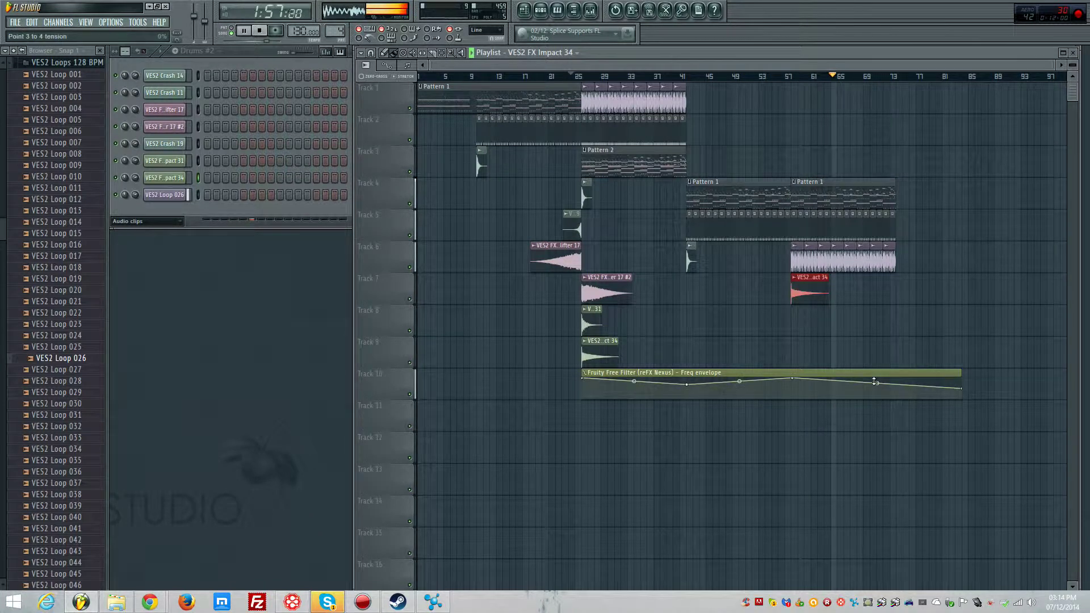
left_click_drag(844, 267, 861, 213)
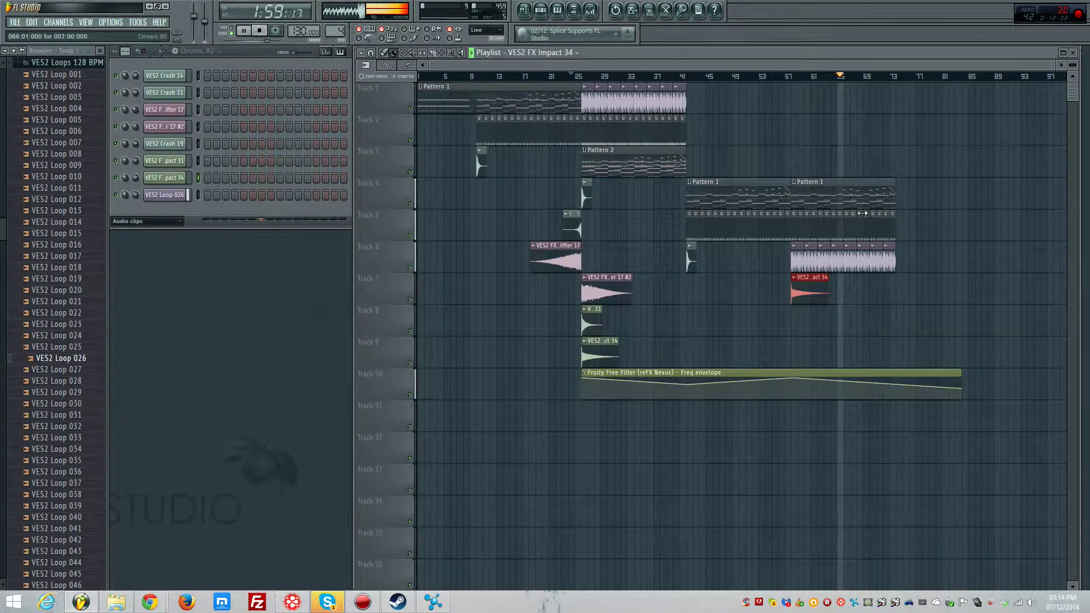
right_click(850, 259)
right_click(904, 233)
right_click(870, 270)
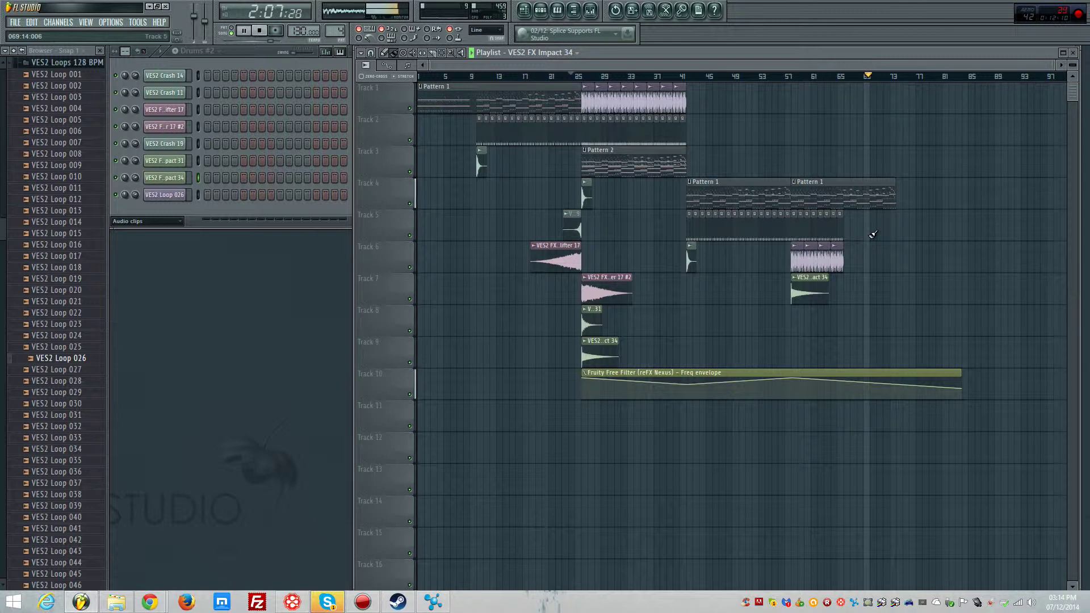
left_click(899, 221)
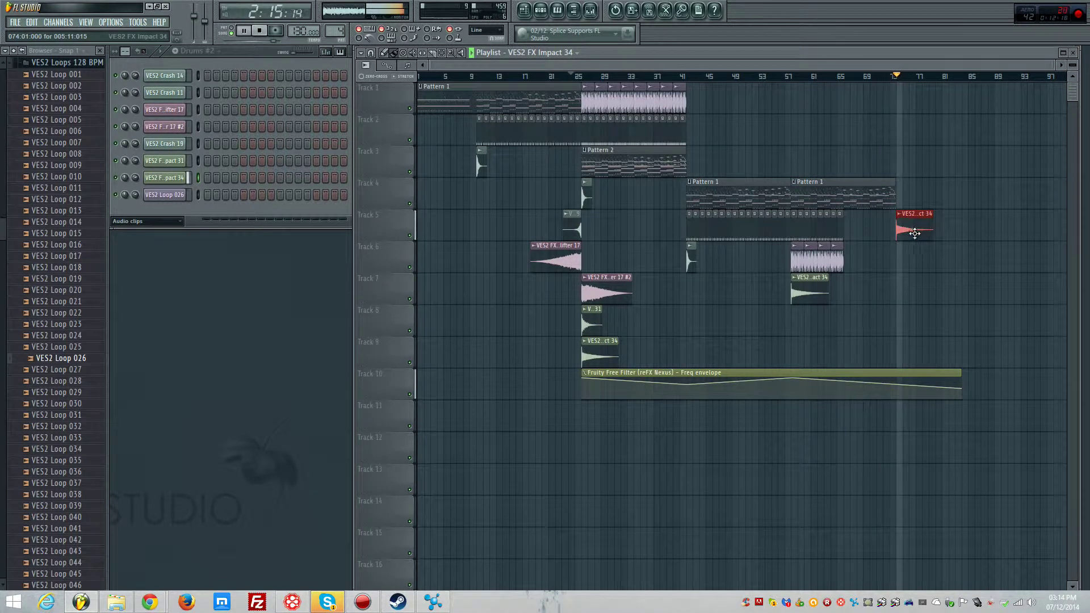